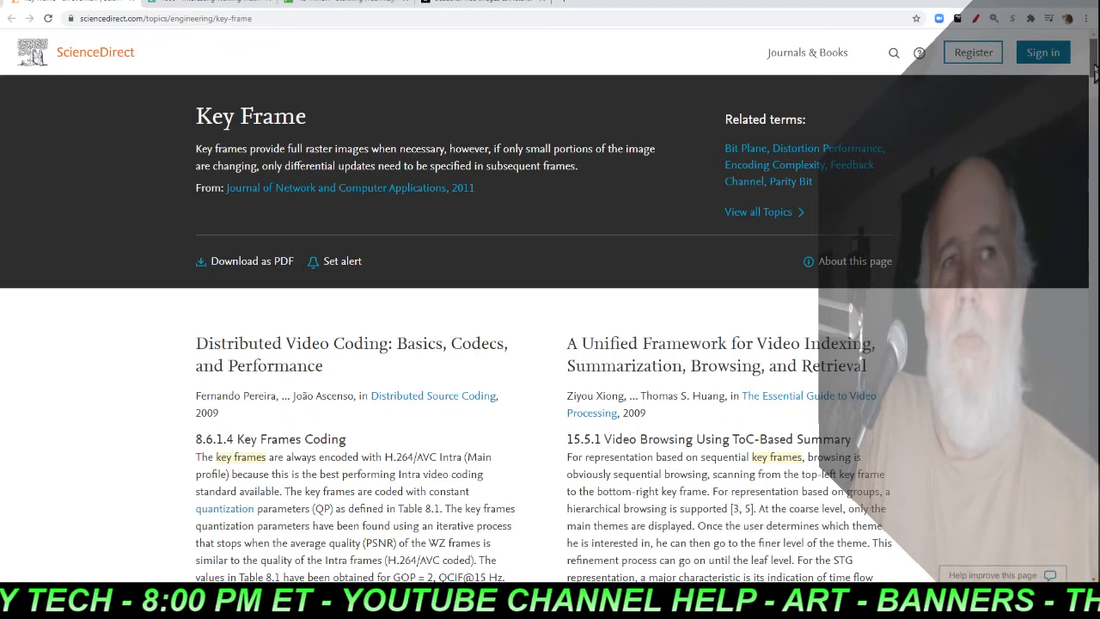
- Read through the ScienceDirect Key Frame overview, examining the excerpts on key frame coding, video representation and storage calculations
{"action": "left_click_drag", "start_coordinate": [1094, 73], "coordinate": [1095, 99]}
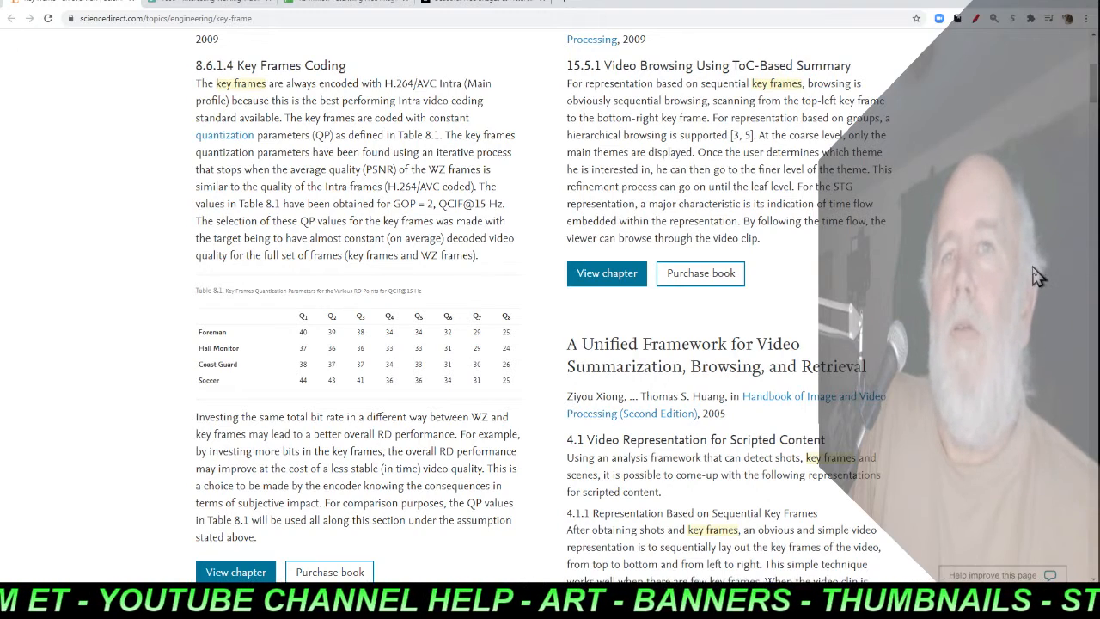
{"action": "scroll", "coordinate": [1038, 275], "scroll_direction": "down", "scroll_amount": 2}
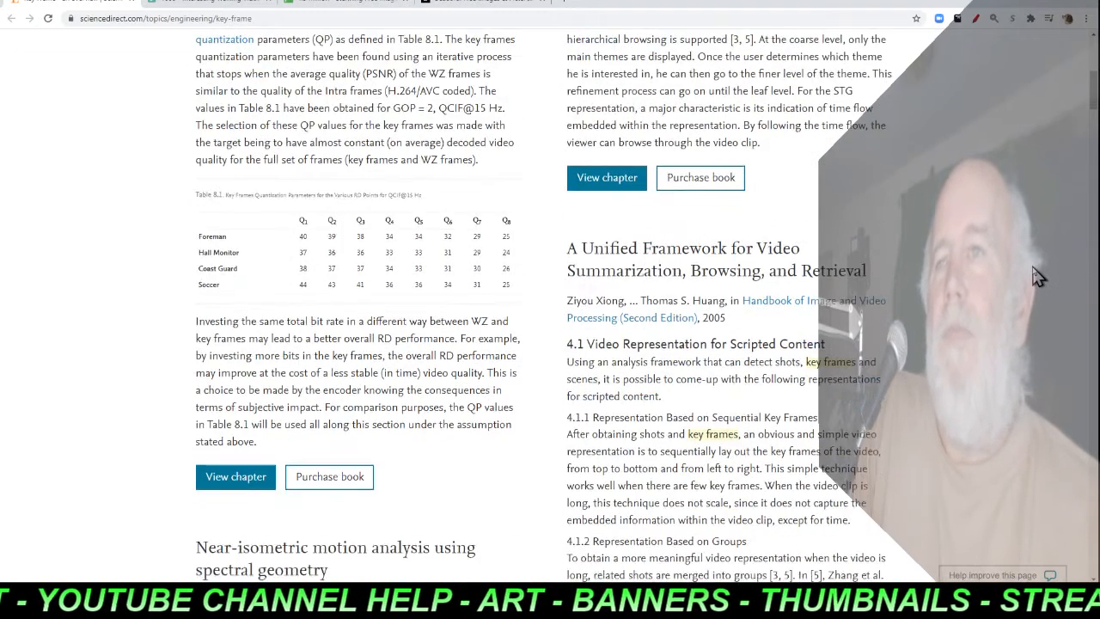
{"action": "scroll", "coordinate": [1038, 275], "scroll_direction": "down", "scroll_amount": 1}
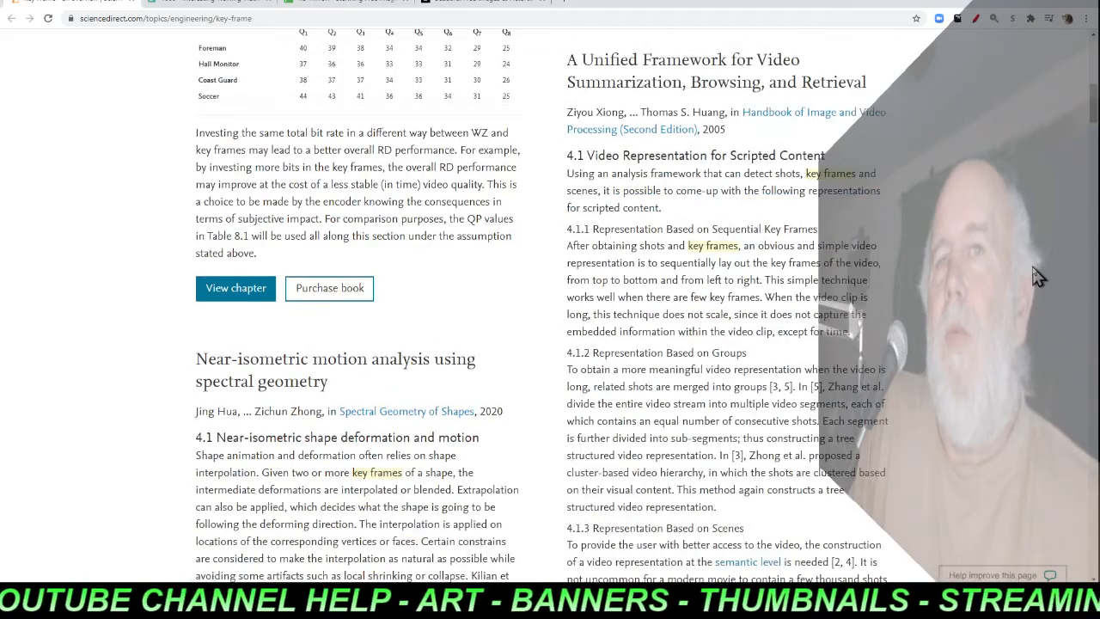
{"action": "scroll", "coordinate": [1037, 275], "scroll_direction": "down", "scroll_amount": 2}
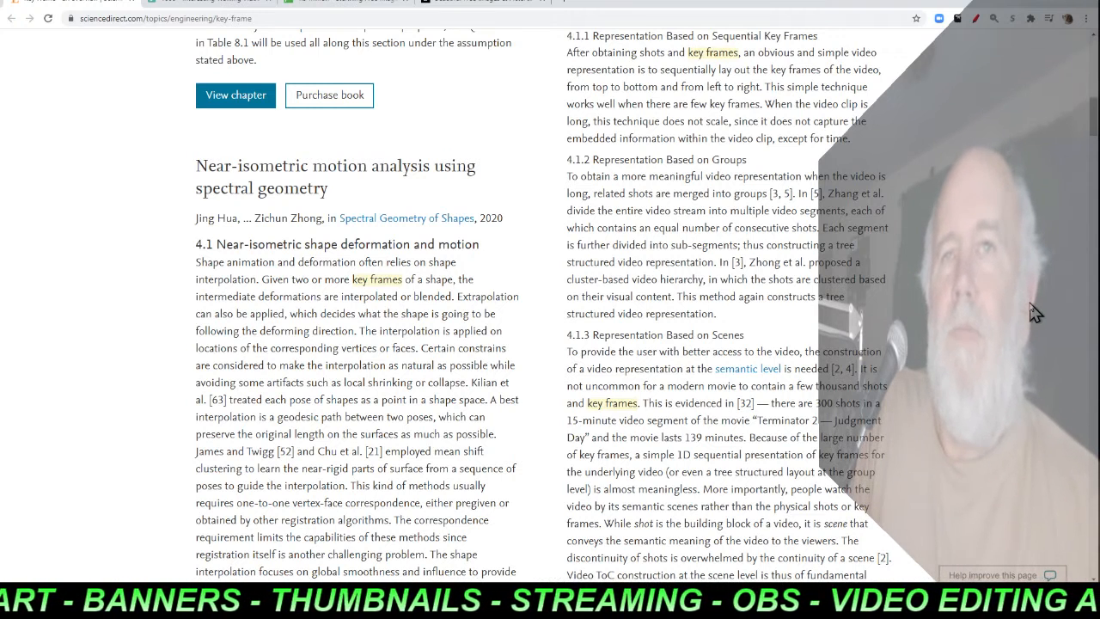
{"action": "scroll", "coordinate": [1034, 314], "scroll_direction": "down", "scroll_amount": 1}
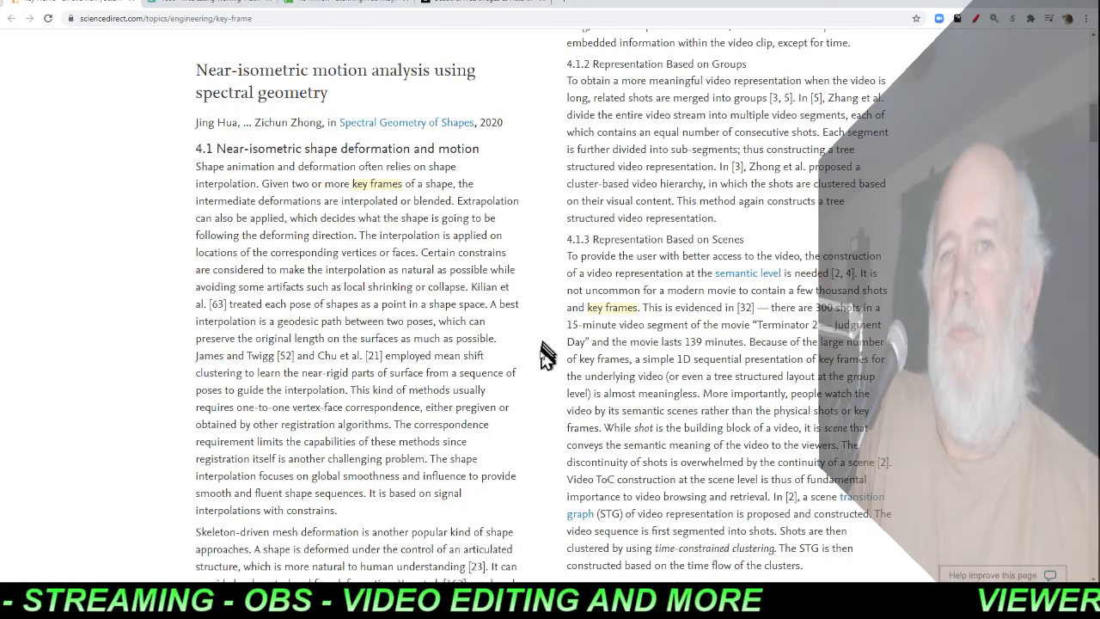
{"action": "scroll", "coordinate": [543, 368], "scroll_direction": "down", "scroll_amount": 6}
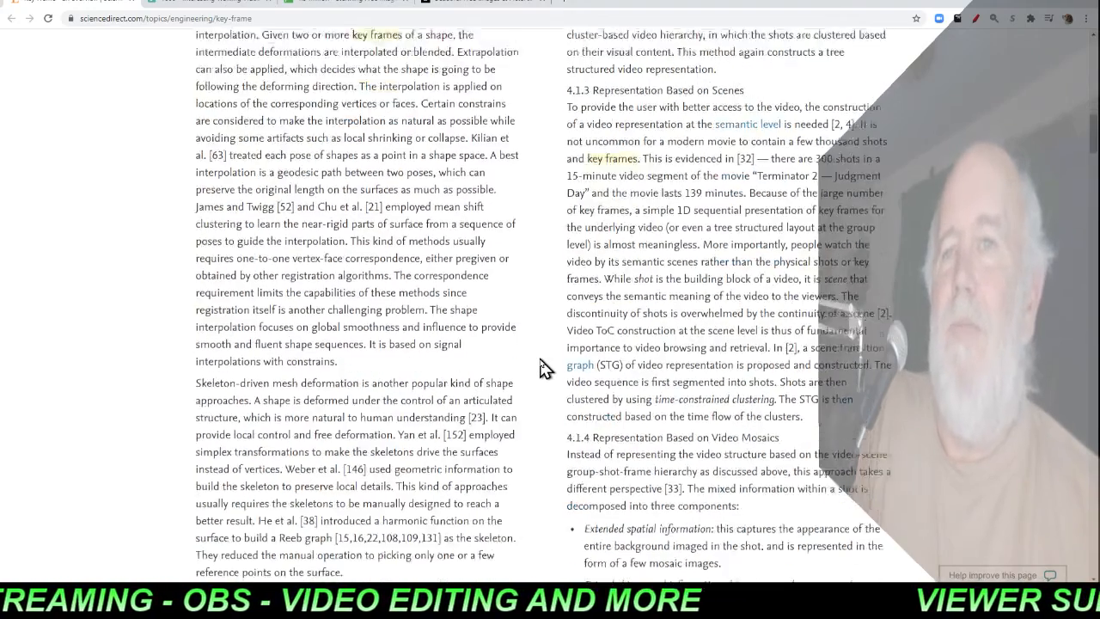
{"action": "scroll", "coordinate": [543, 368], "scroll_direction": "down", "scroll_amount": 7}
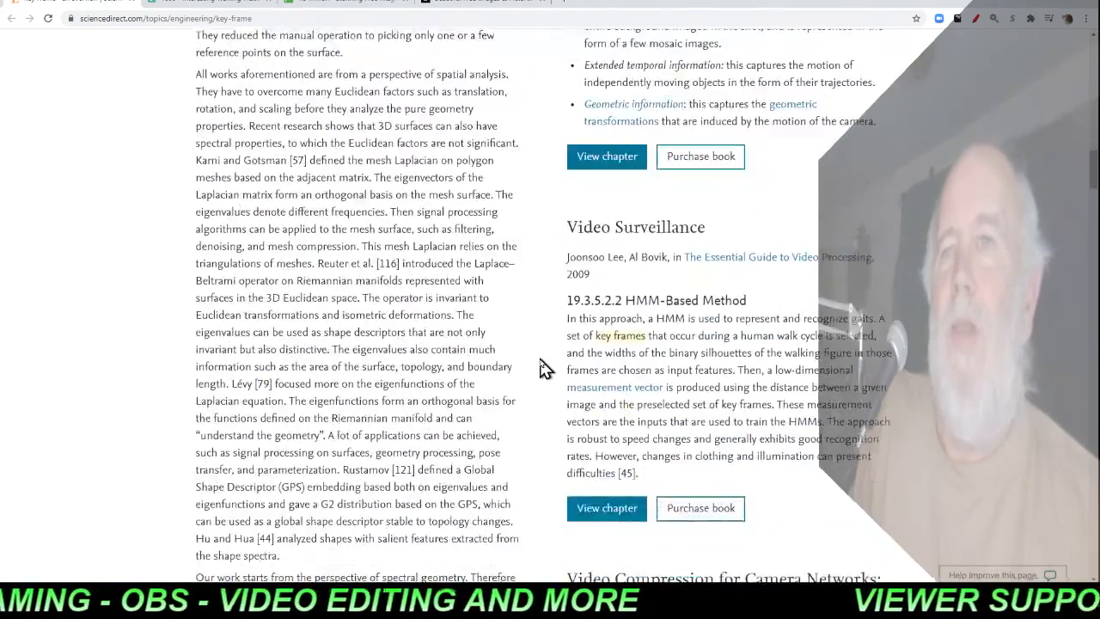
{"action": "scroll", "coordinate": [544, 368], "scroll_direction": "down", "scroll_amount": 4}
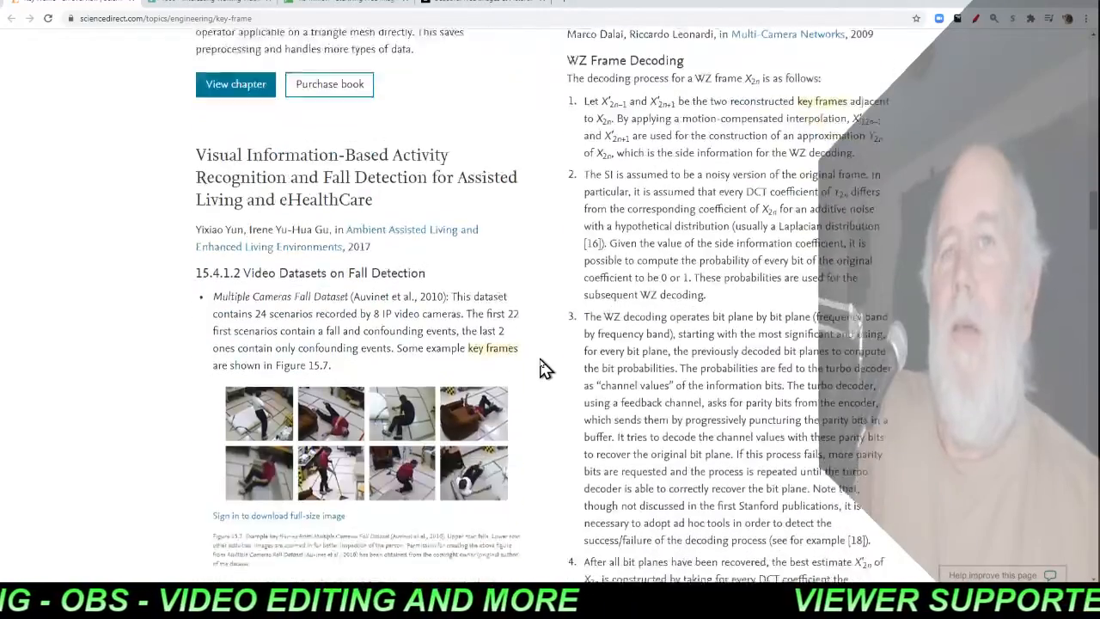
{"action": "scroll", "coordinate": [543, 367], "scroll_direction": "down", "scroll_amount": 5}
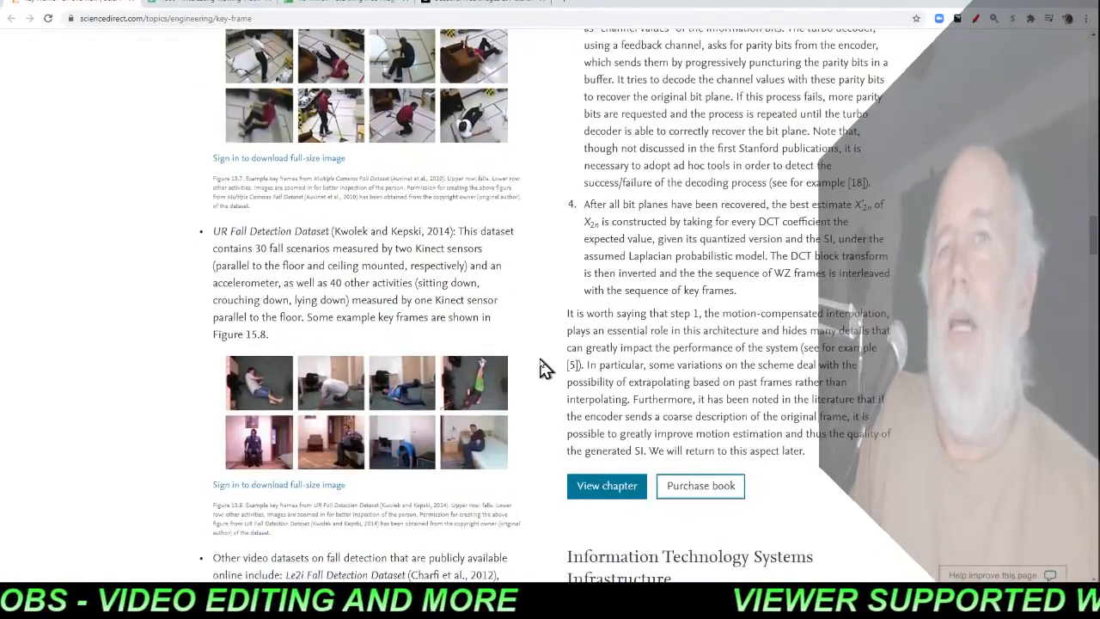
{"action": "scroll", "coordinate": [543, 368], "scroll_direction": "down", "scroll_amount": 4}
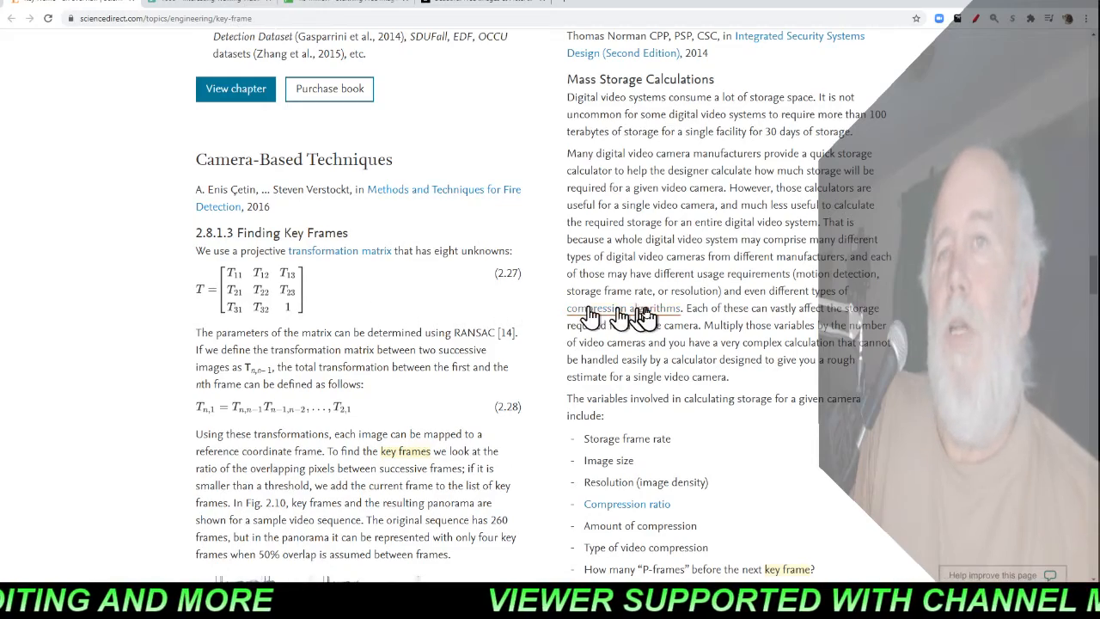
{"action": "scroll", "coordinate": [1038, 348], "scroll_direction": "up", "scroll_amount": 10}
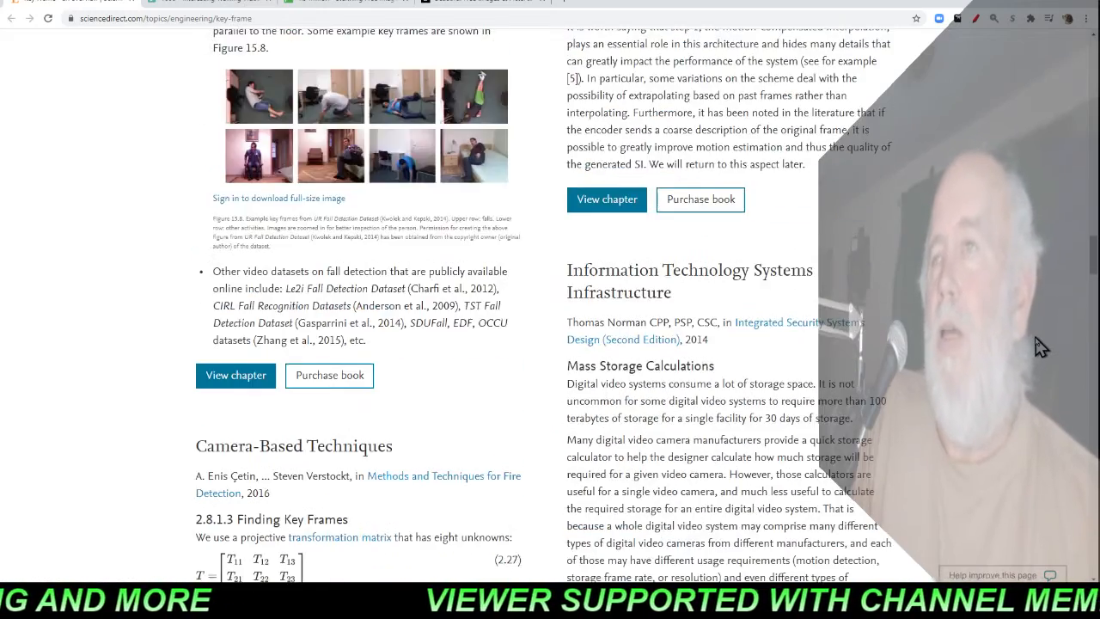
{"action": "scroll", "coordinate": [1038, 348], "scroll_direction": "up", "scroll_amount": 10}
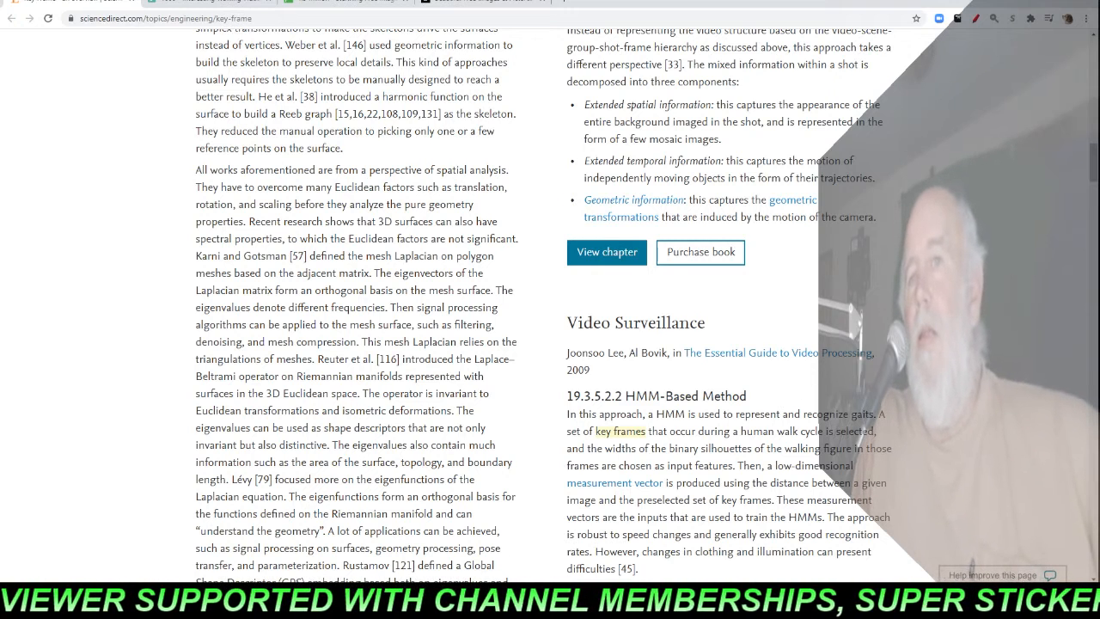
{"action": "left_click", "coordinate": [553, 600]}
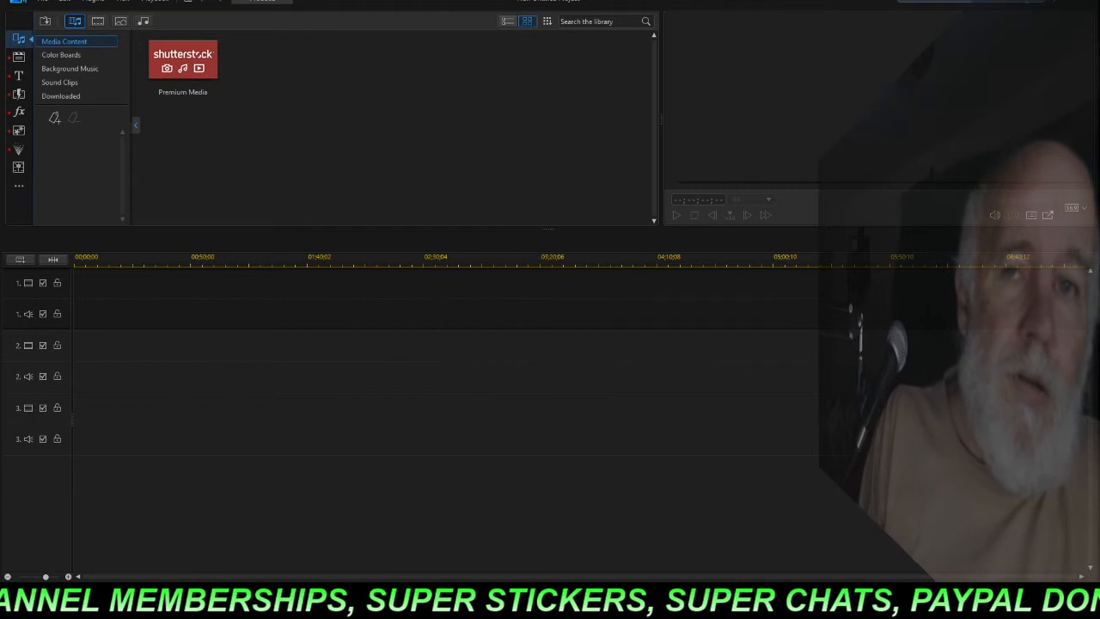
{"action": "mouse_move", "coordinate": [404, 606]}
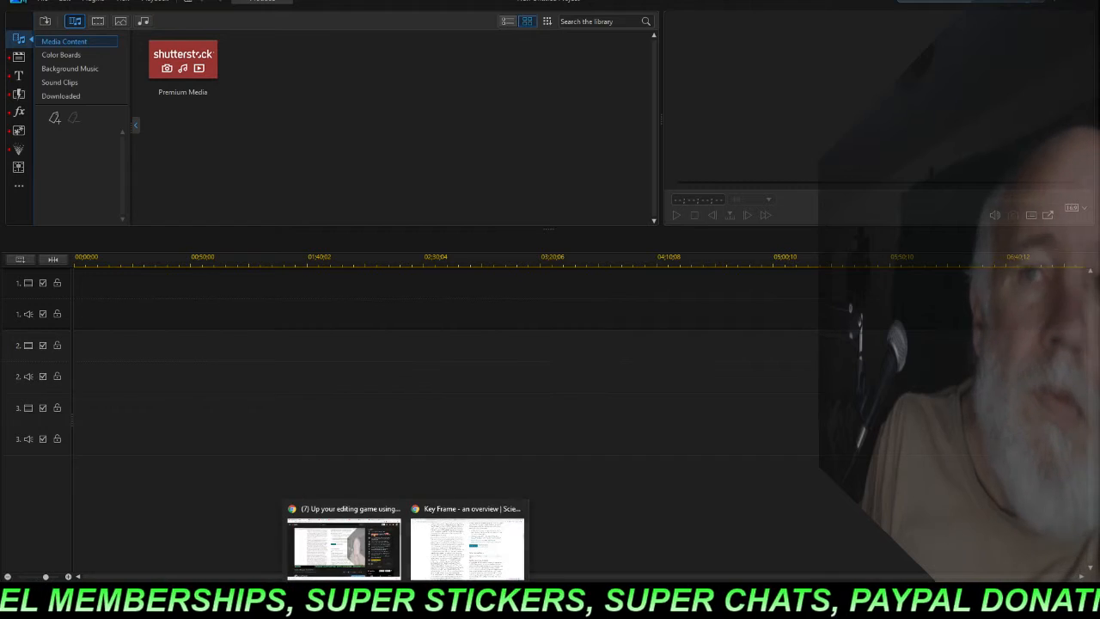
{"action": "left_click", "coordinate": [443, 537]}
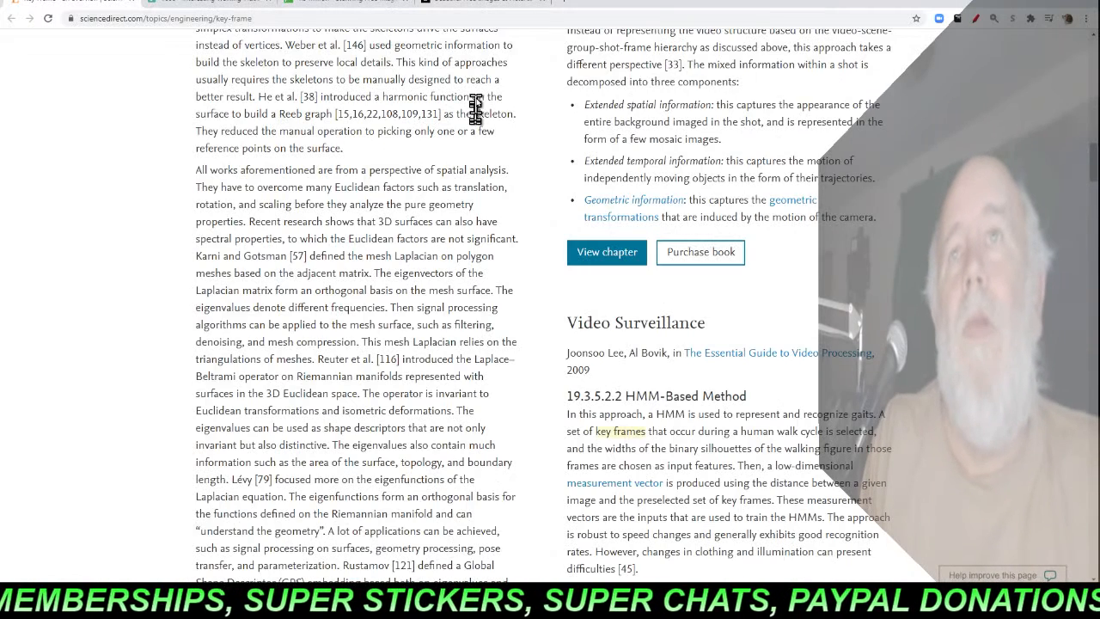
- Switch to the Unsplash site and search its free photos for "nature images"
{"action": "left_click", "coordinate": [481, 9]}
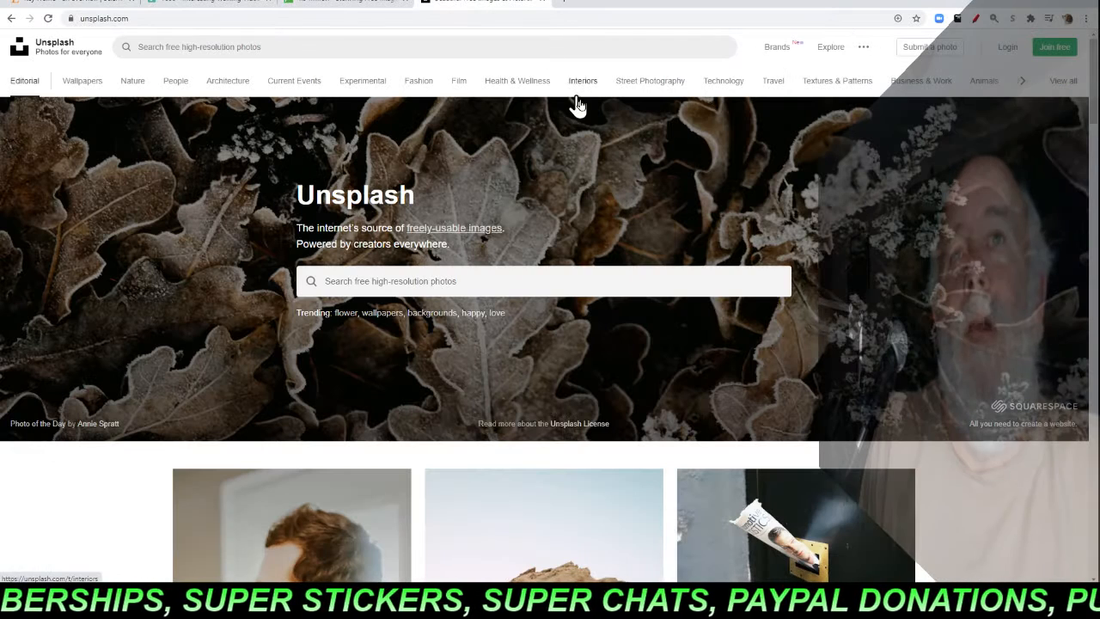
{"action": "scroll", "coordinate": [913, 263], "scroll_direction": "down", "scroll_amount": 1}
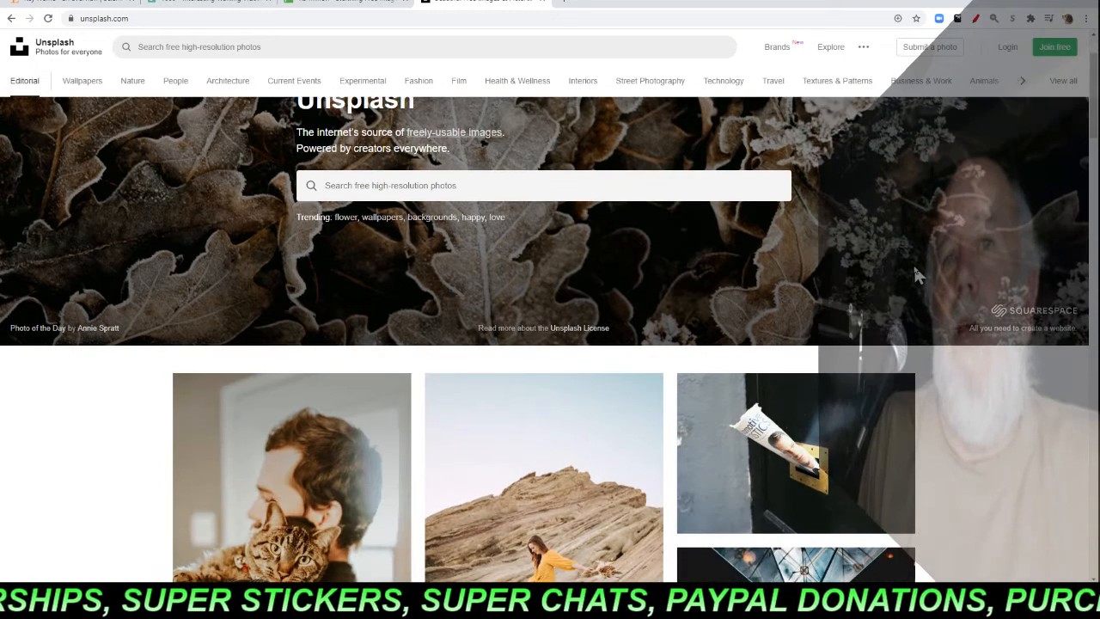
{"action": "scroll", "coordinate": [705, 183], "scroll_direction": "down", "scroll_amount": 2}
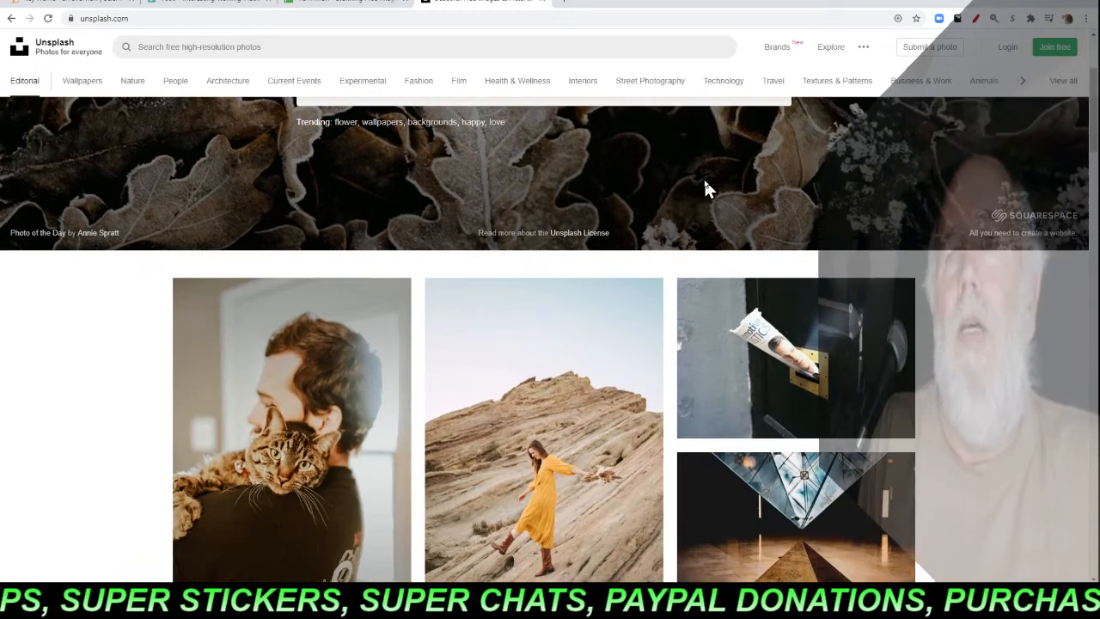
{"action": "scroll", "coordinate": [705, 182], "scroll_direction": "up", "scroll_amount": 2}
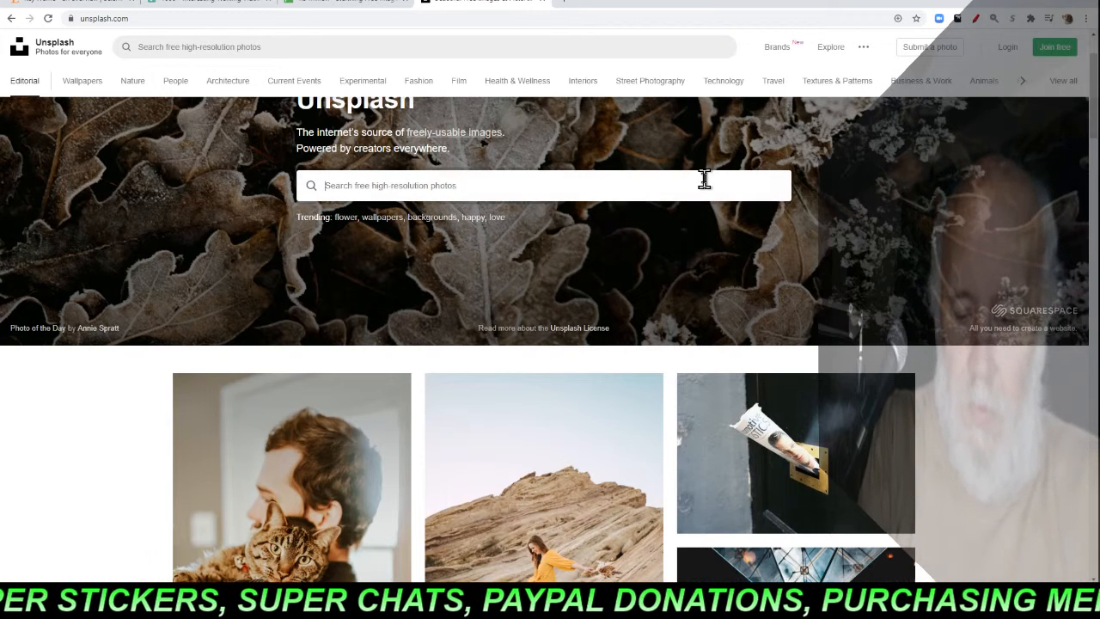
{"action": "left_click", "coordinate": [704, 178]}
{"action": "type", "text": "nature"}
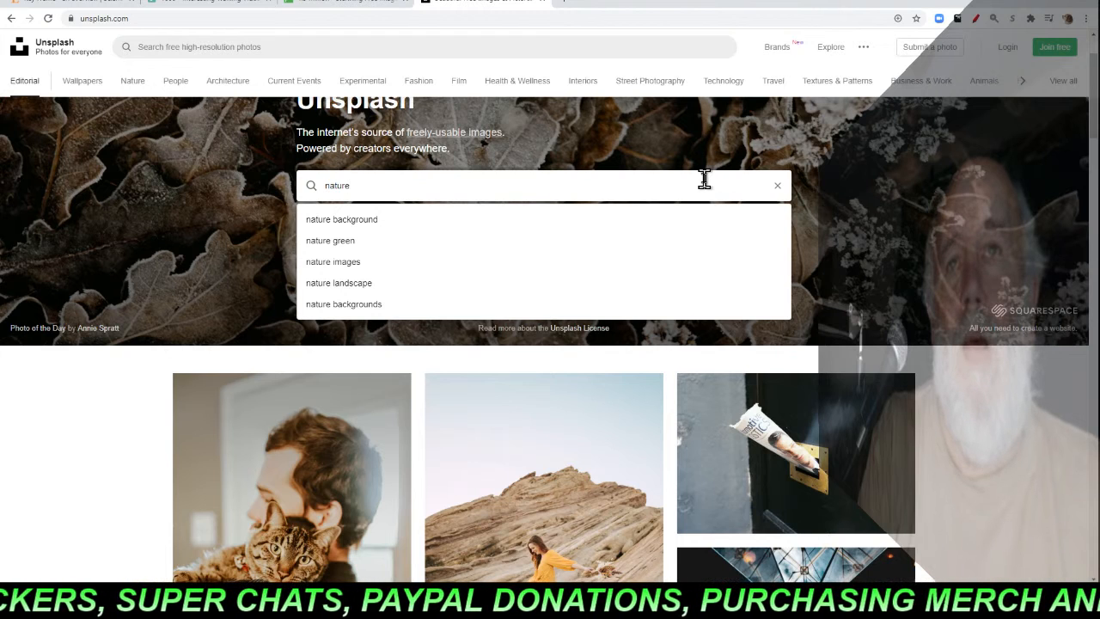
{"action": "type", "text": " images"}
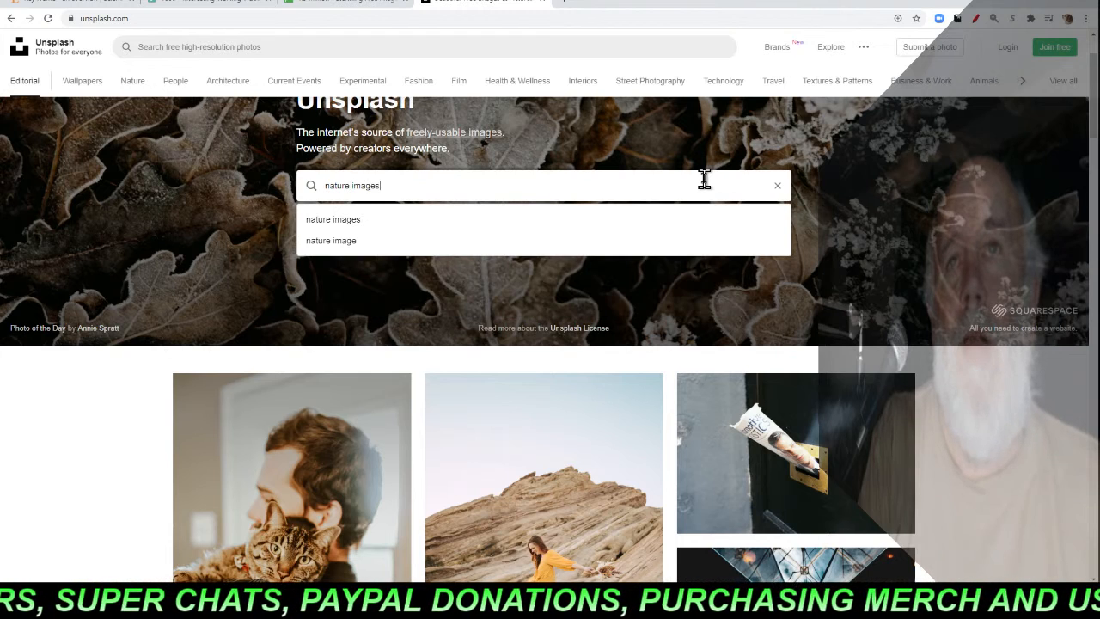
{"action": "key", "text": "Return"}
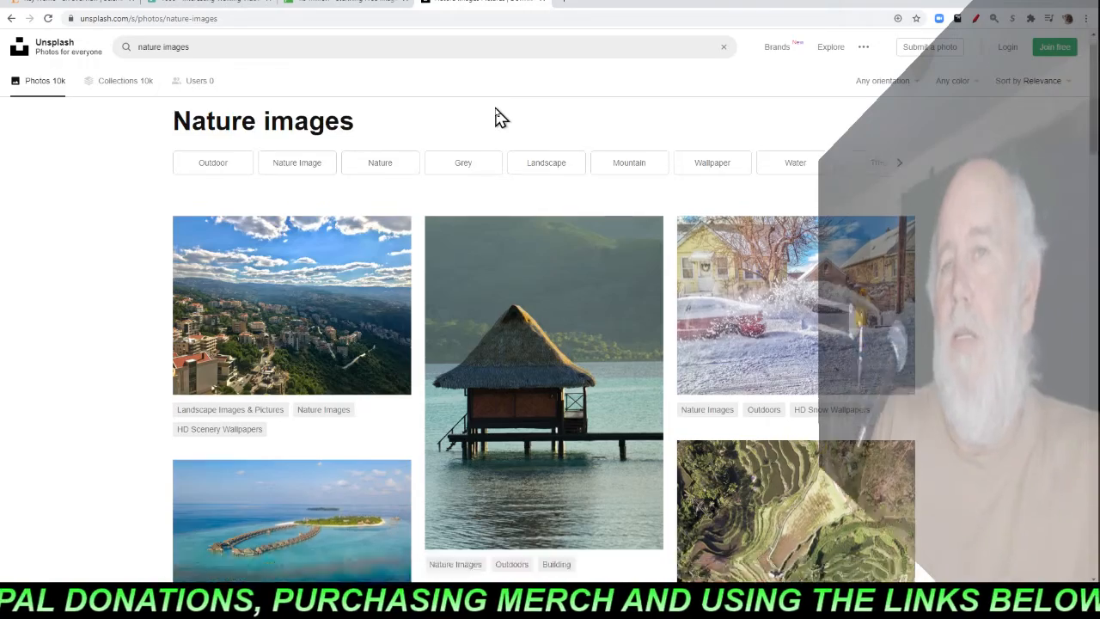
- Download the autumn waterfall photo with the dark pool from the nature results into folder 000 on New Volume (D:), and dismiss the thank-you popup
{"action": "scroll", "coordinate": [497, 112], "scroll_direction": "down", "scroll_amount": 4}
{"action": "scroll", "coordinate": [495, 107], "scroll_direction": "down", "scroll_amount": 6}
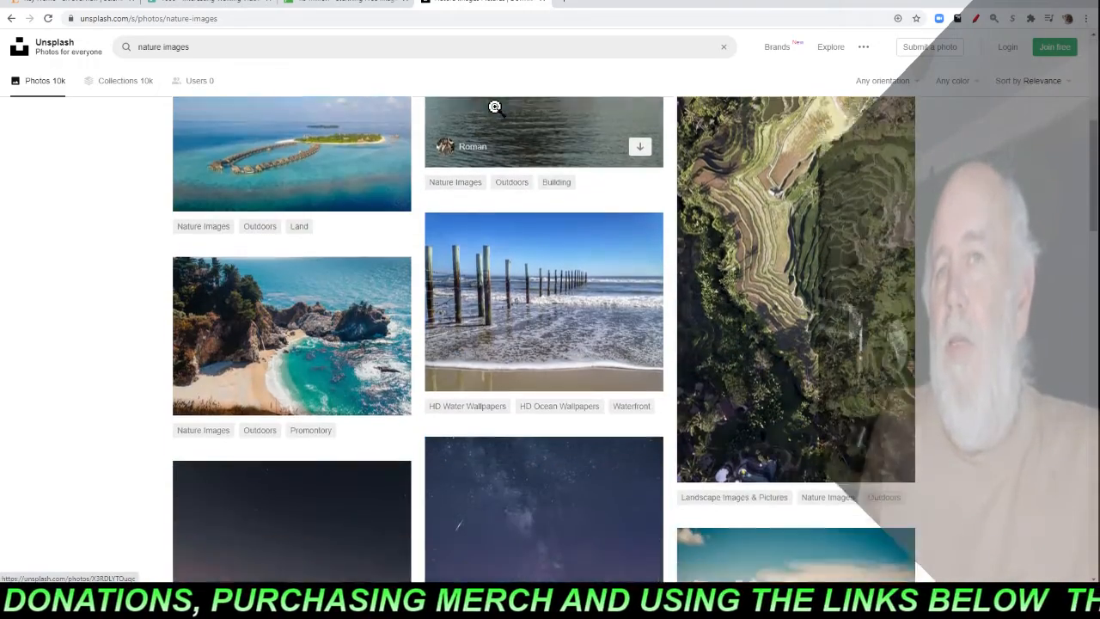
{"action": "scroll", "coordinate": [495, 106], "scroll_direction": "down", "scroll_amount": 6}
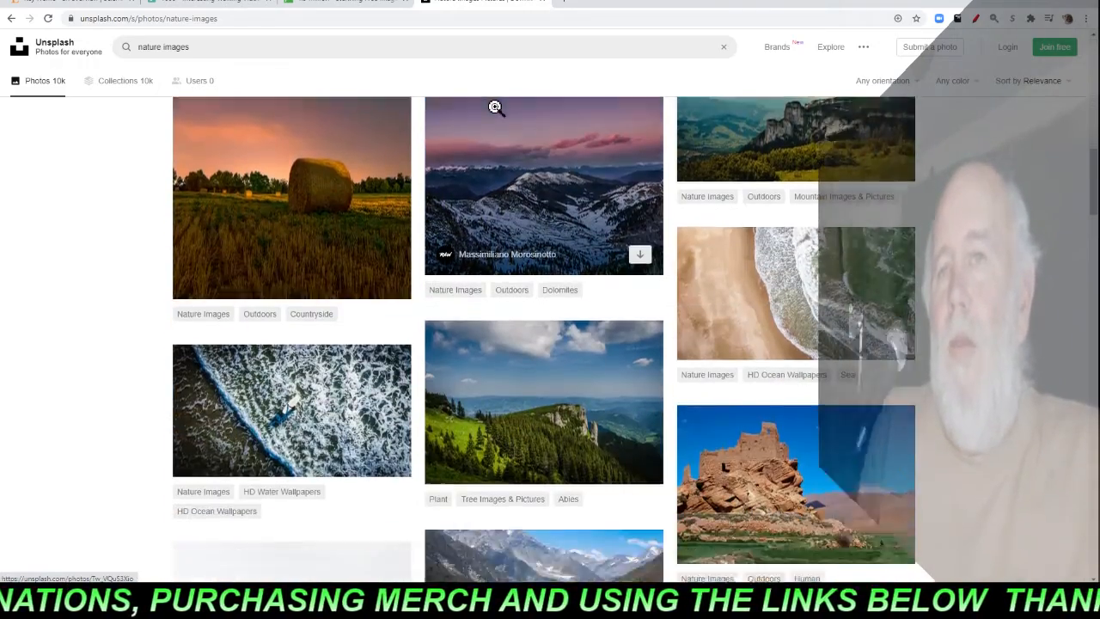
{"action": "scroll", "coordinate": [495, 106], "scroll_direction": "down", "scroll_amount": 4}
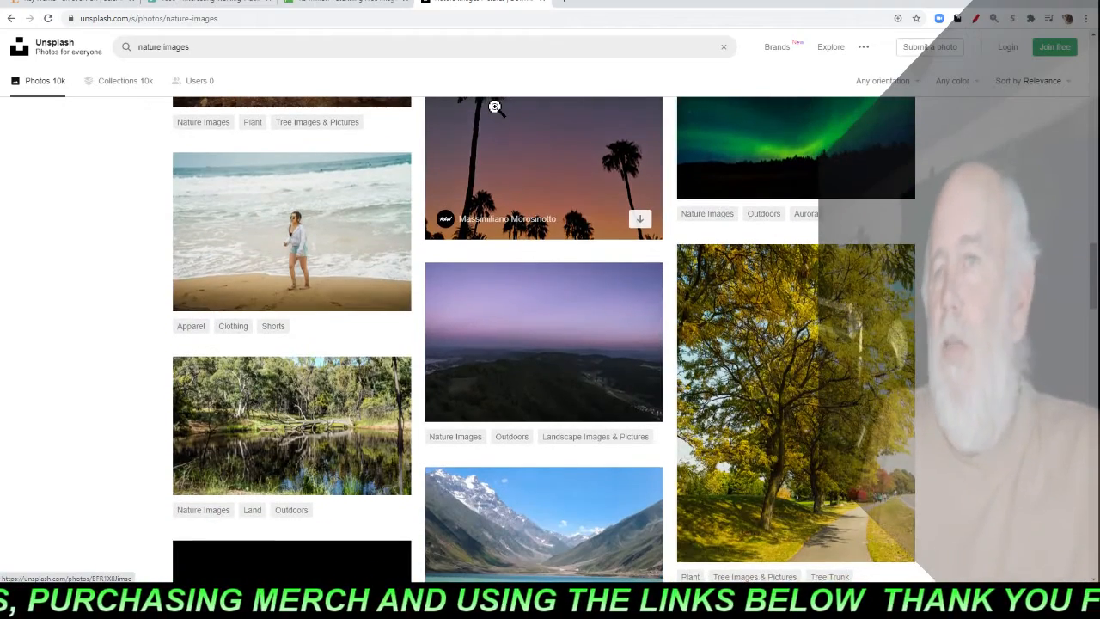
{"action": "scroll", "coordinate": [495, 107], "scroll_direction": "down", "scroll_amount": 3}
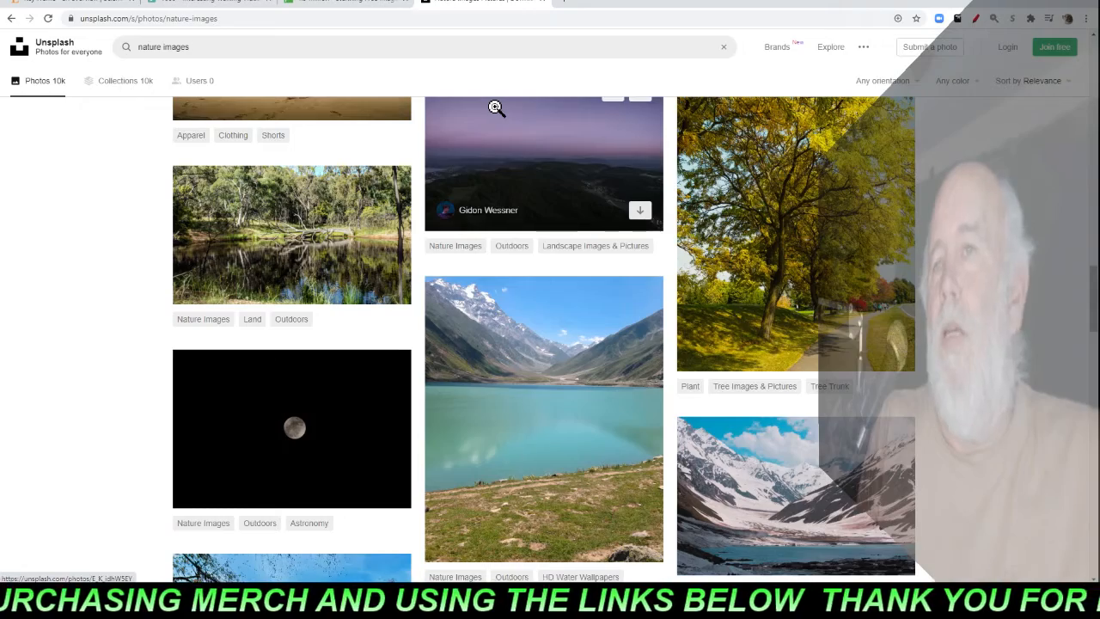
{"action": "scroll", "coordinate": [495, 107], "scroll_direction": "down", "scroll_amount": 5}
{"action": "scroll", "coordinate": [495, 106], "scroll_direction": "down", "scroll_amount": 4}
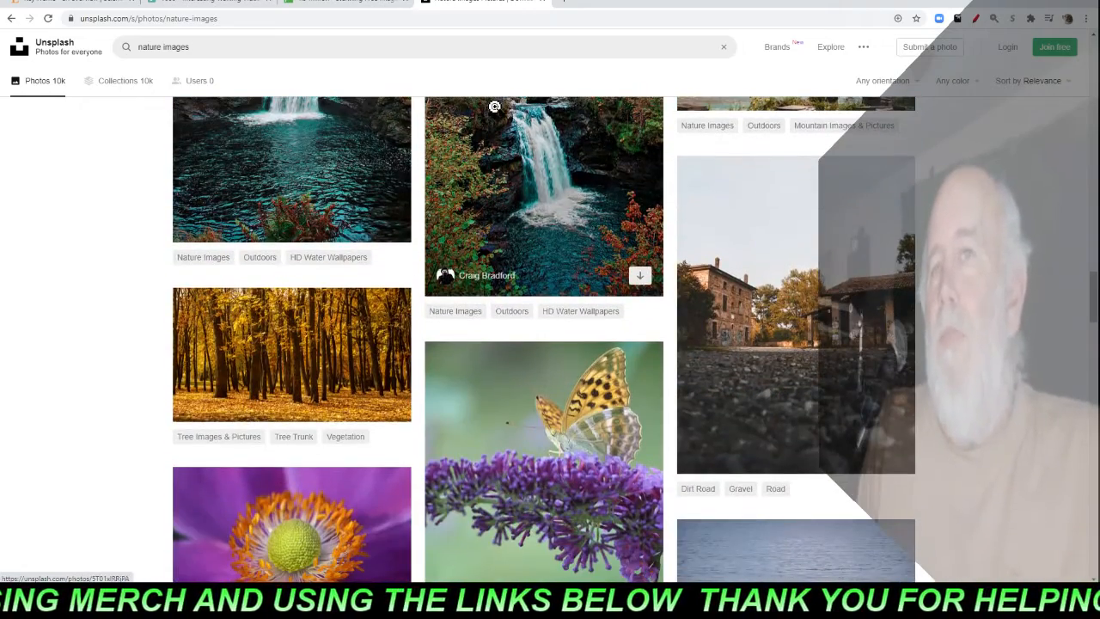
{"action": "scroll", "coordinate": [497, 111], "scroll_direction": "up", "scroll_amount": 3}
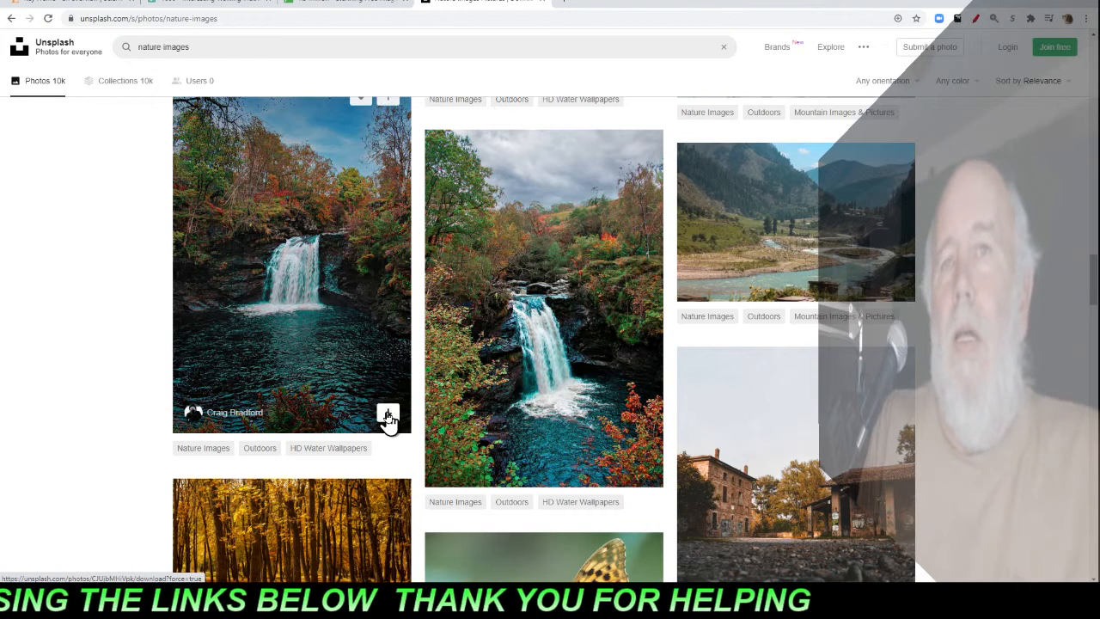
{"action": "left_click", "coordinate": [387, 417]}
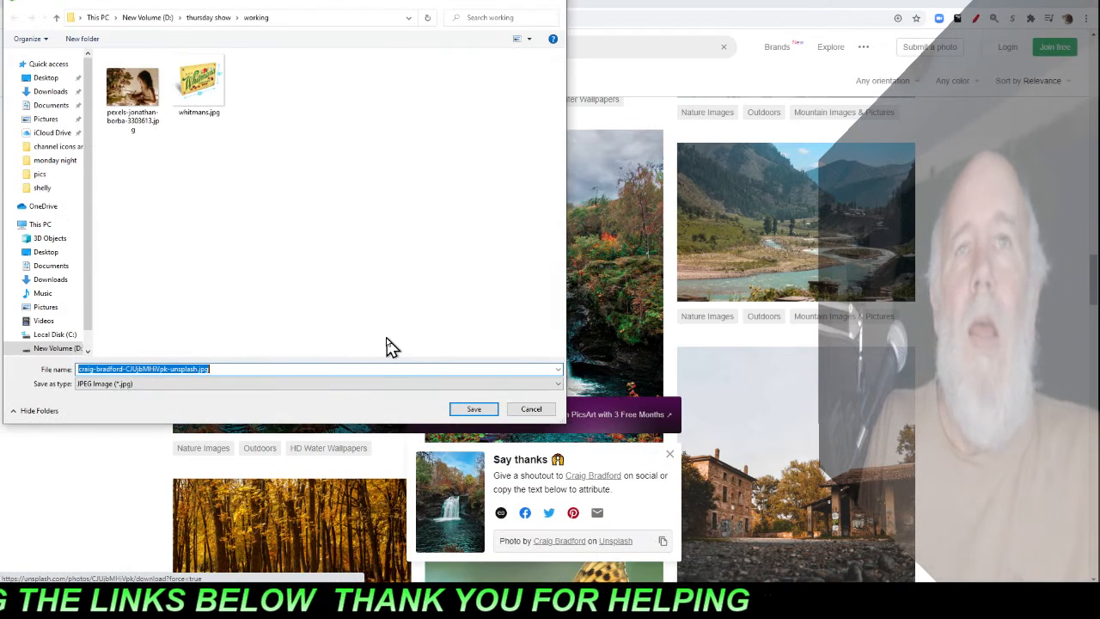
{"action": "left_click", "coordinate": [71, 354]}
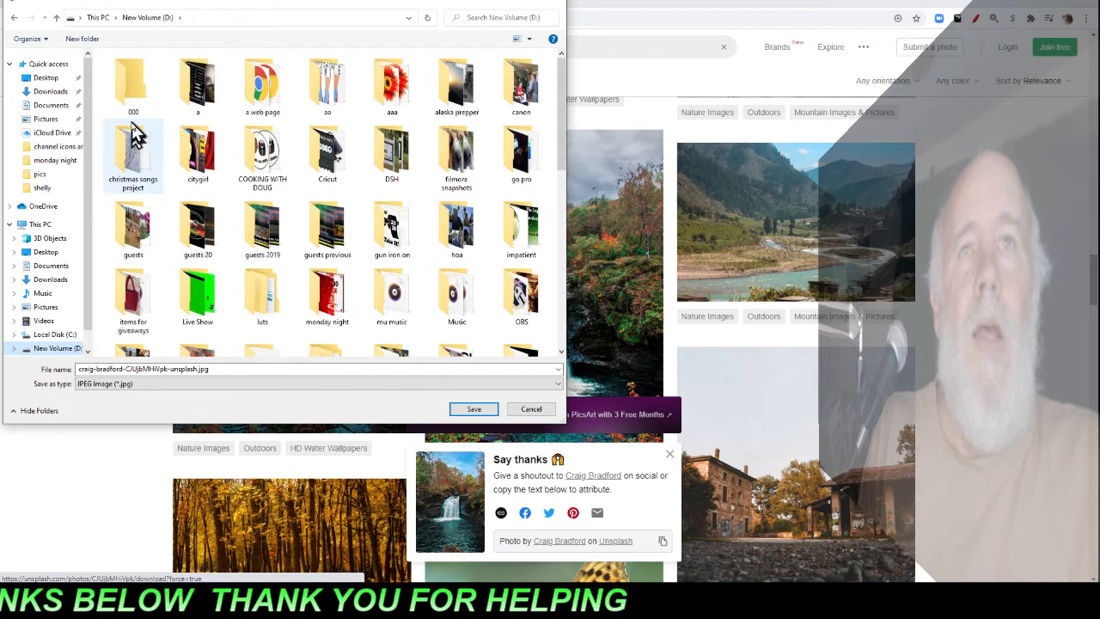
{"action": "double_click", "coordinate": [133, 86]}
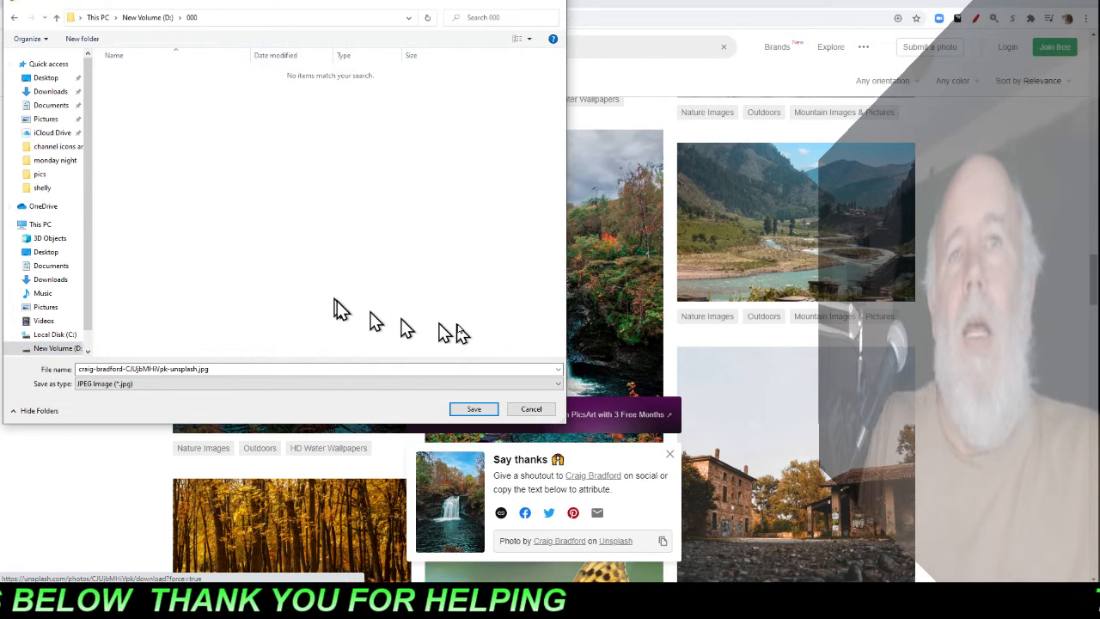
{"action": "left_click", "coordinate": [474, 409]}
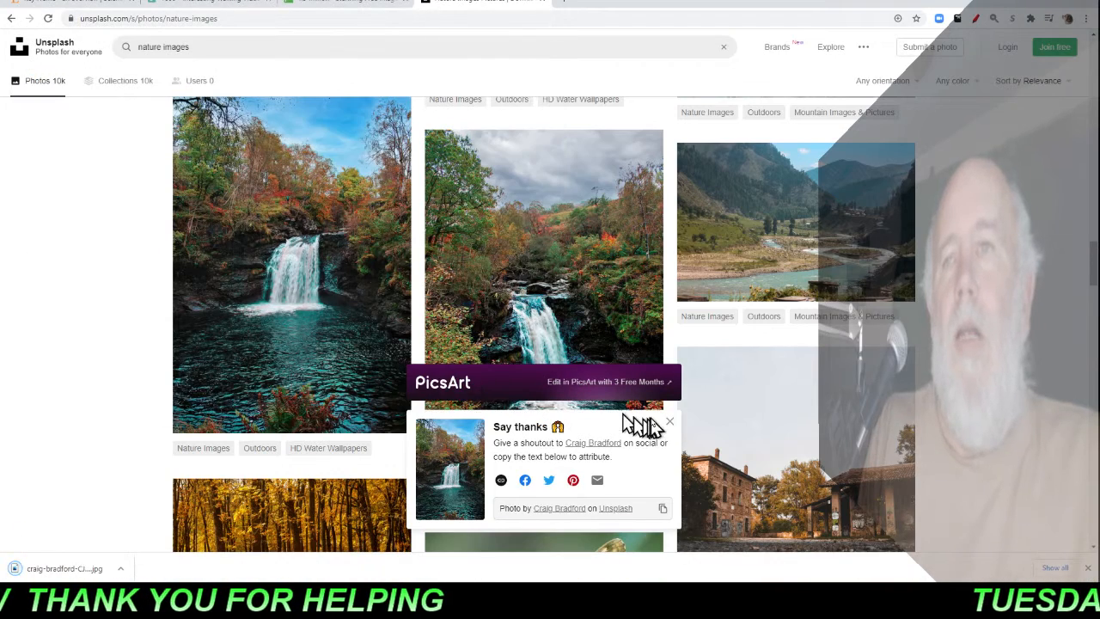
{"action": "left_click", "coordinate": [669, 424]}
- Download the close-up photo of orange mushroom gills from the nature results into folder 000 on New Volume (D:)
{"action": "scroll", "coordinate": [1007, 374], "scroll_direction": "down", "scroll_amount": 5}
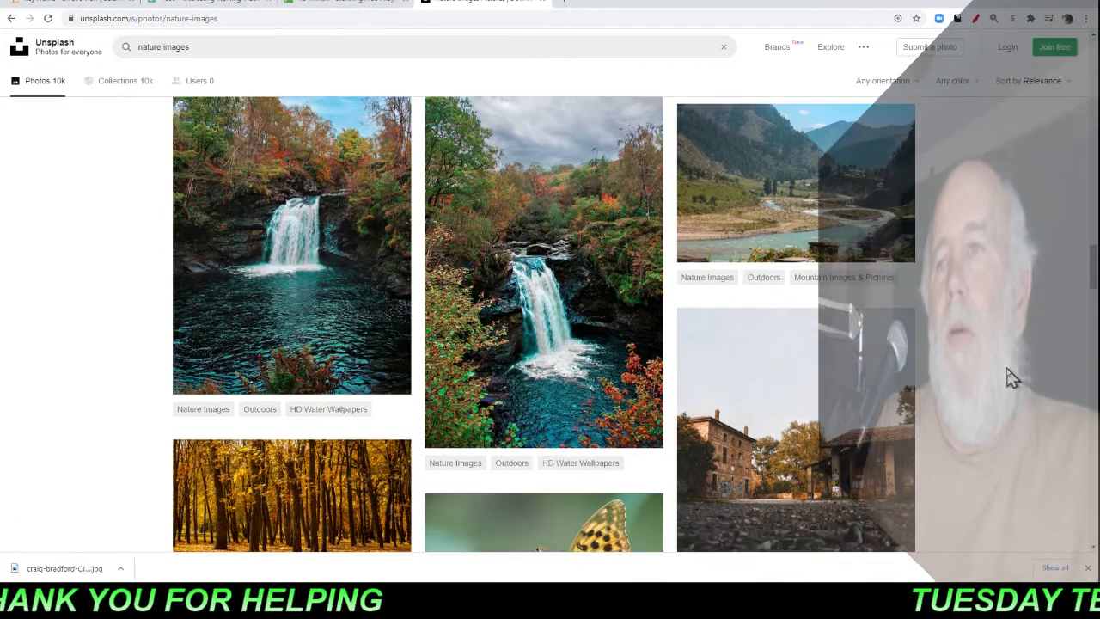
{"action": "scroll", "coordinate": [1012, 378], "scroll_direction": "down", "scroll_amount": 1}
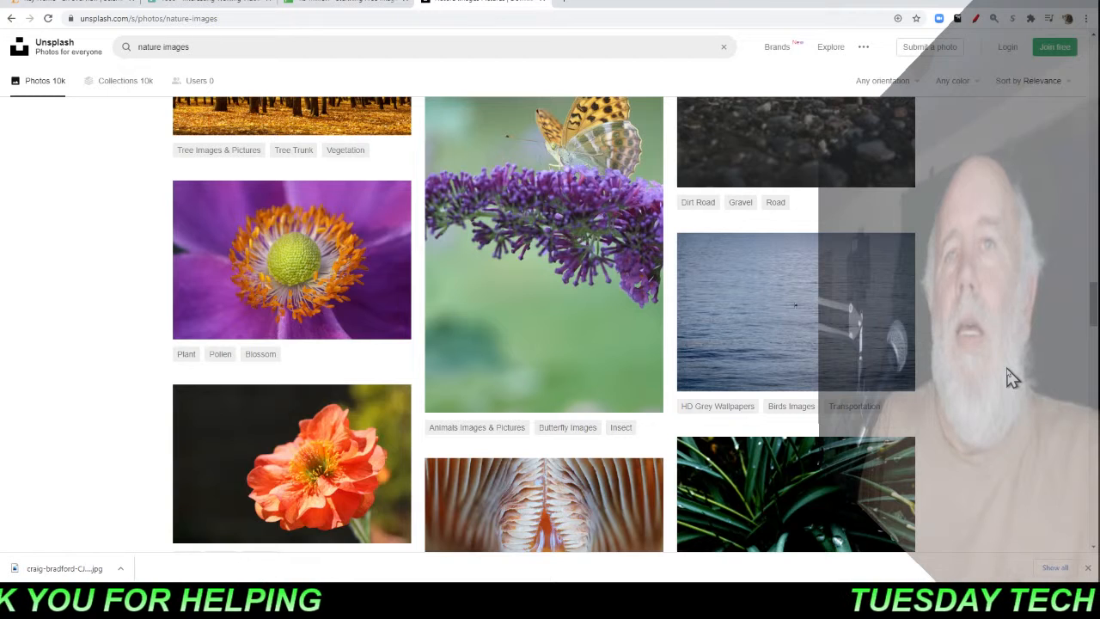
{"action": "scroll", "coordinate": [1011, 378], "scroll_direction": "down", "scroll_amount": 2}
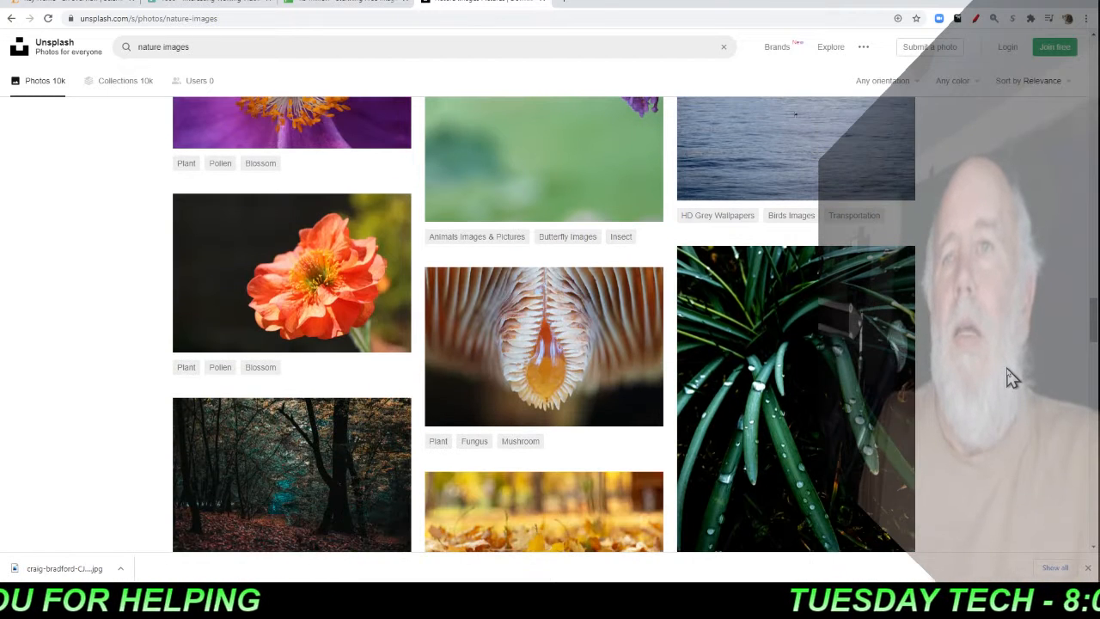
{"action": "scroll", "coordinate": [1012, 378], "scroll_direction": "down", "scroll_amount": 1}
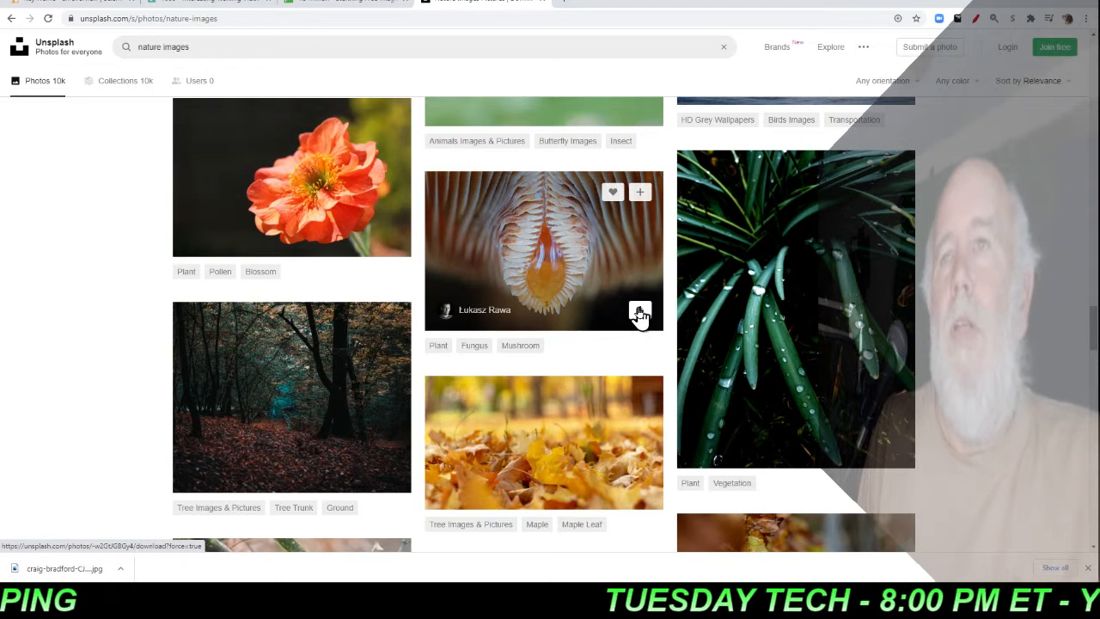
{"action": "left_click", "coordinate": [639, 312]}
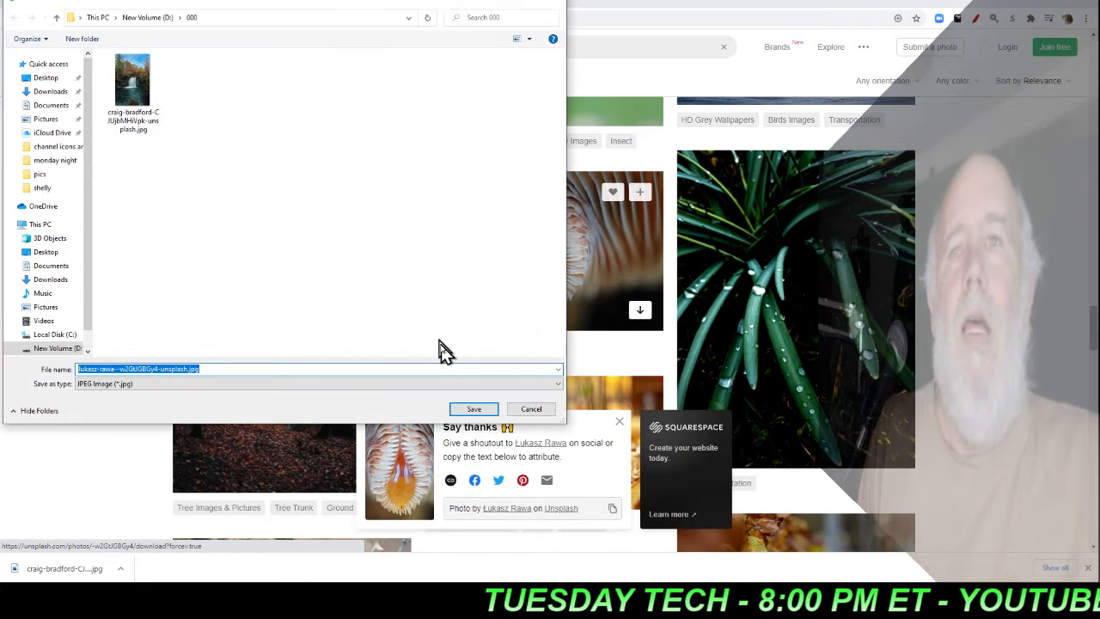
{"action": "left_click", "coordinate": [475, 411]}
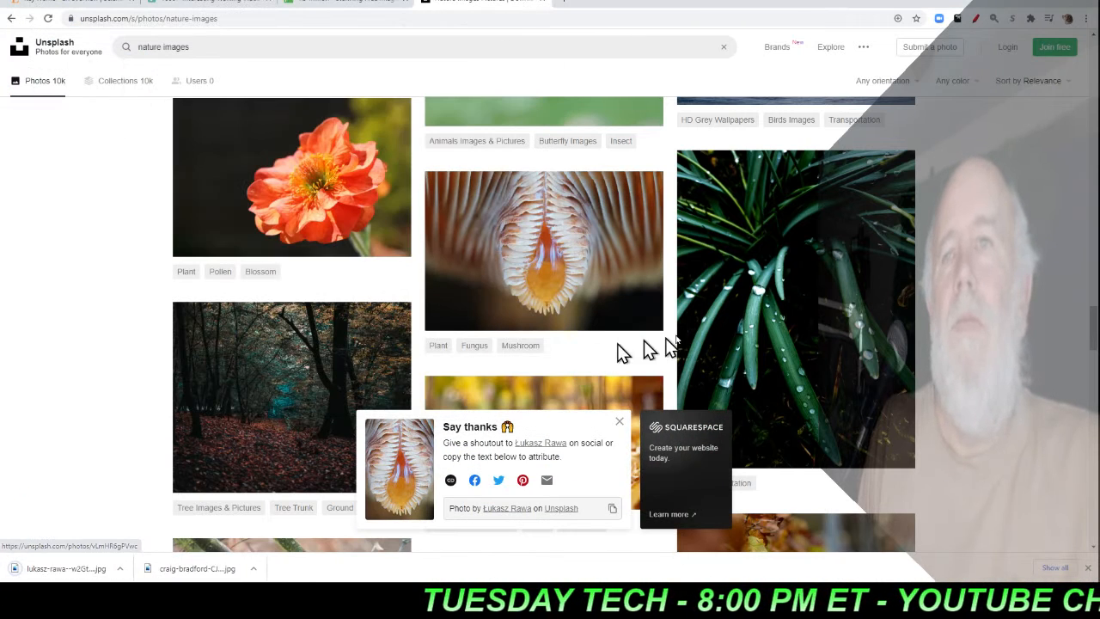
- Switch to PowerDirector and import both downloaded nature photos from folder 000 on New Volume (D:) into the media library
{"action": "left_click", "coordinate": [1036, 1]}
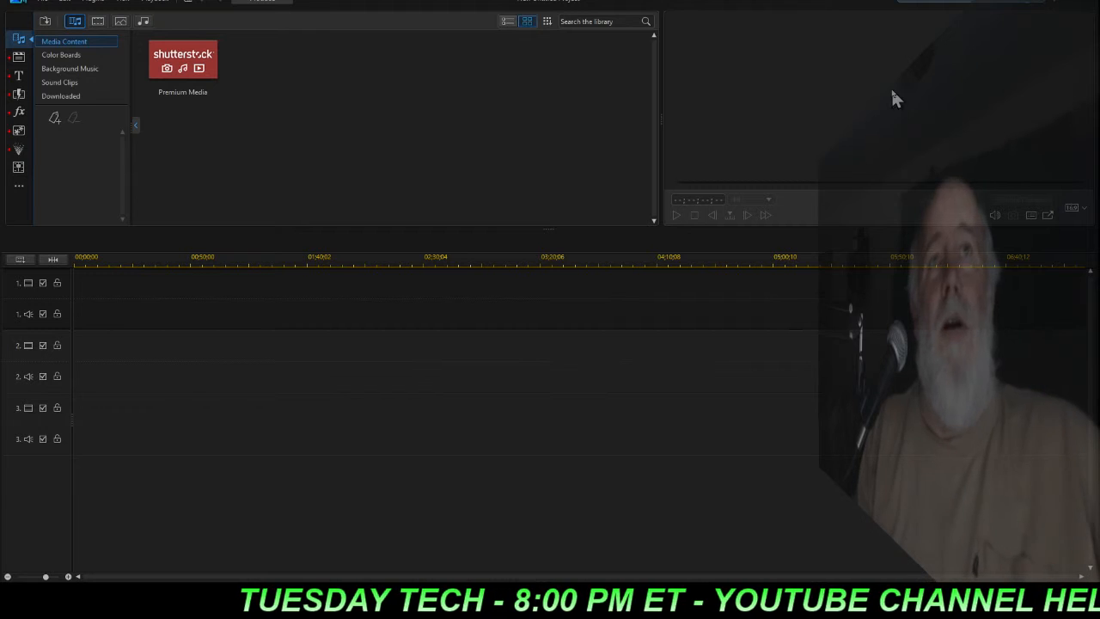
{"action": "left_click", "coordinate": [44, 22]}
{"action": "left_click", "coordinate": [67, 39]}
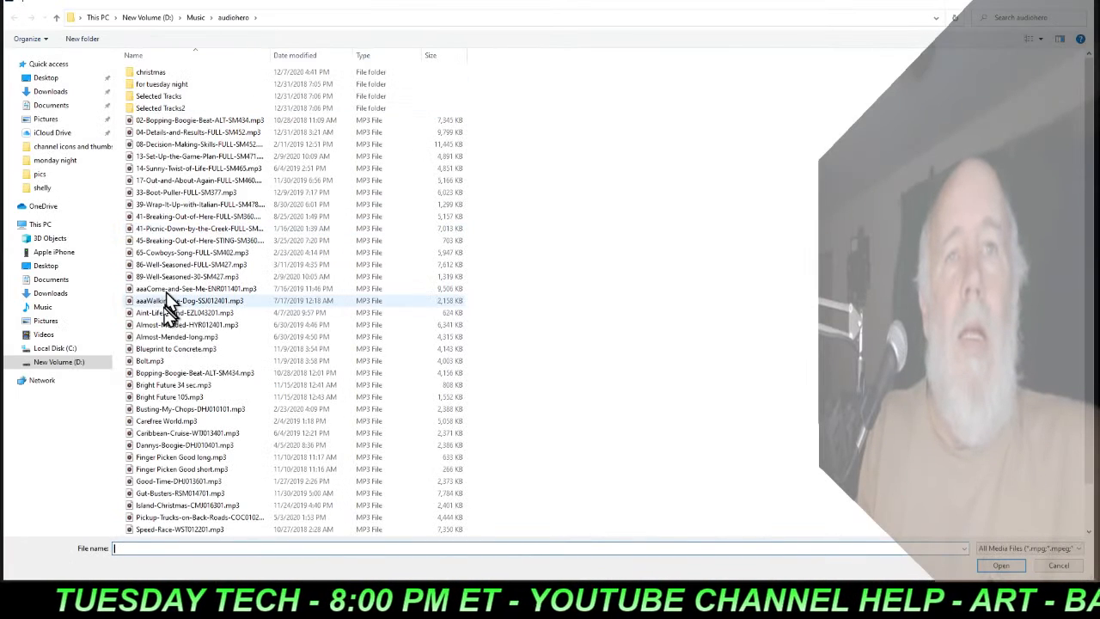
{"action": "left_click", "coordinate": [96, 364]}
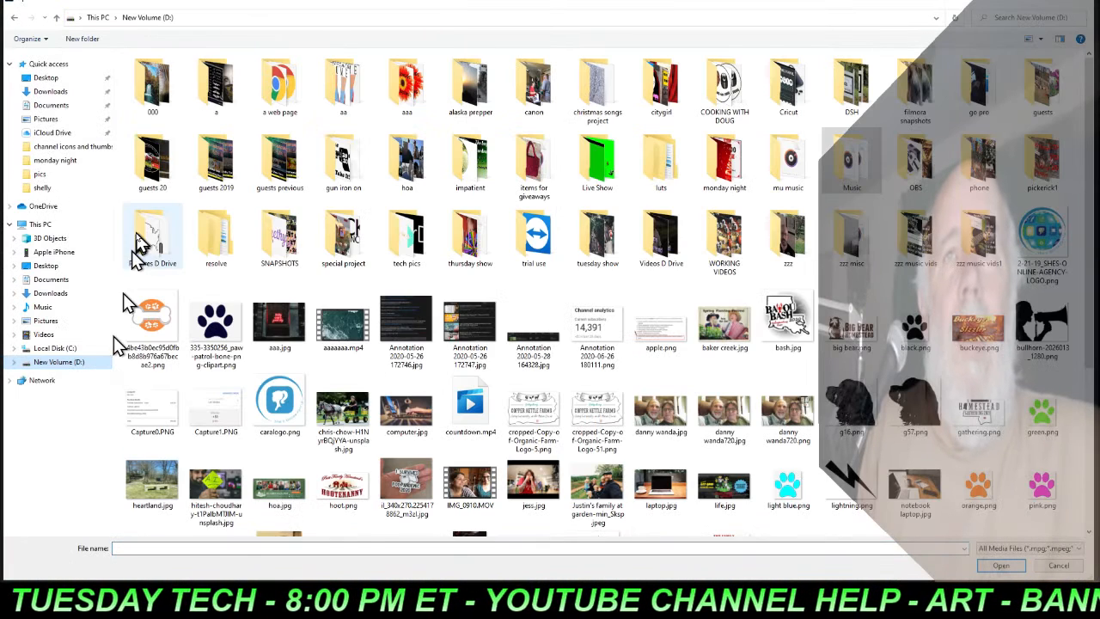
{"action": "double_click", "coordinate": [149, 90]}
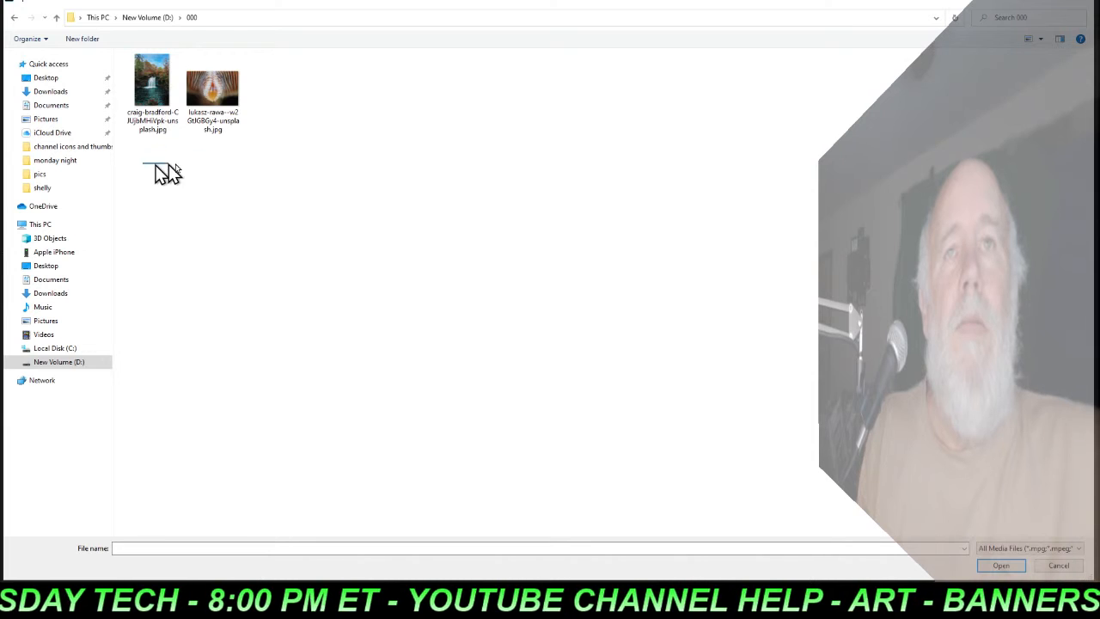
{"action": "left_click_drag", "start_coordinate": [154, 165], "coordinate": [226, 108]}
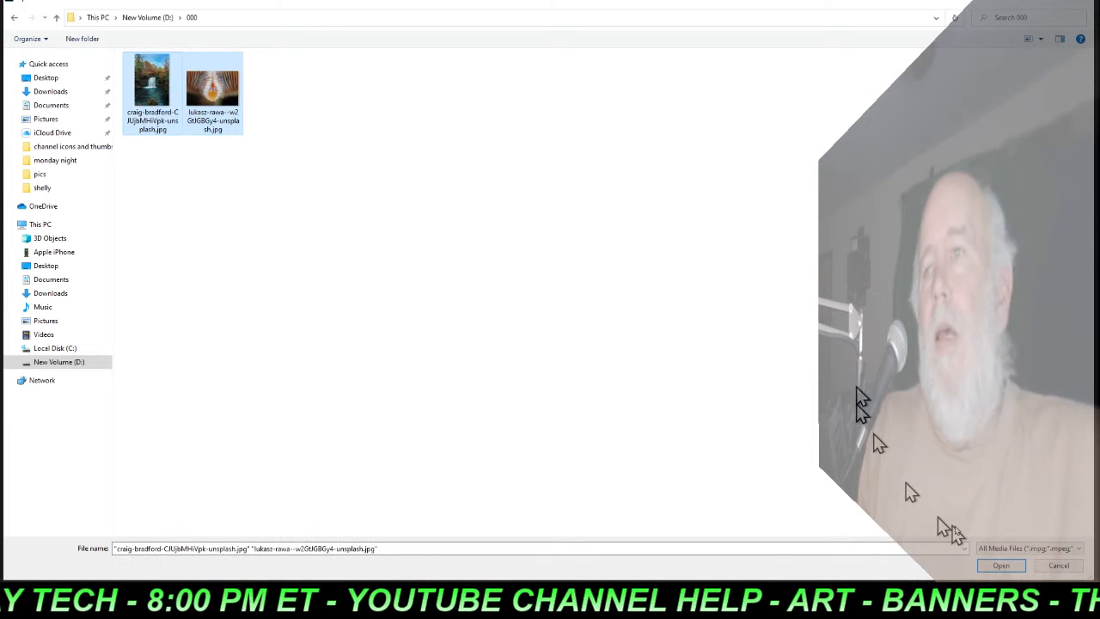
{"action": "left_click", "coordinate": [1002, 565]}
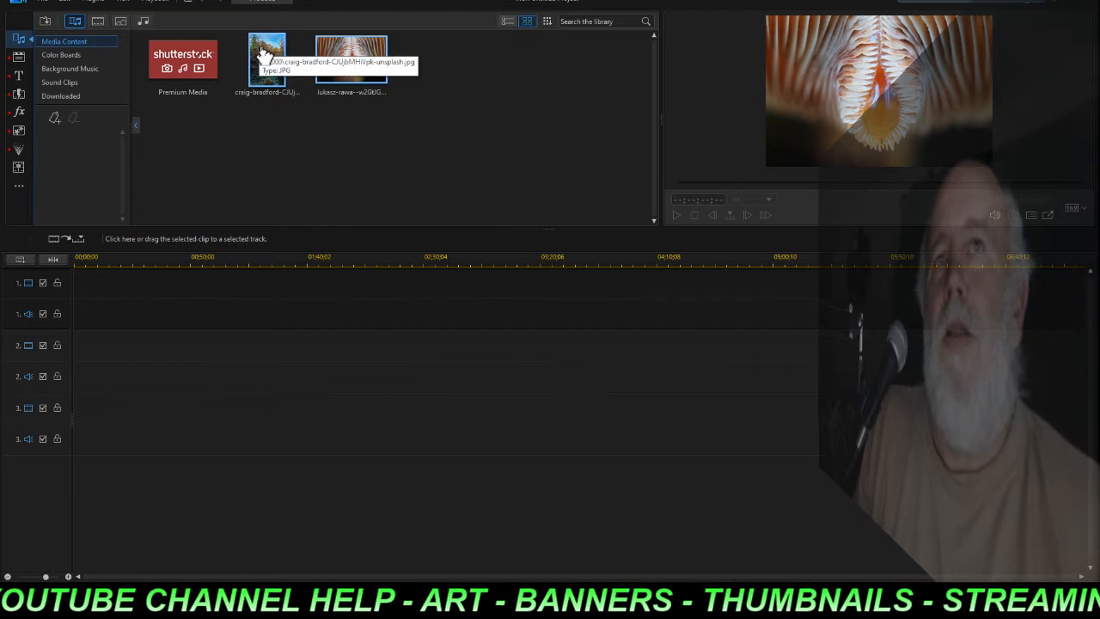
- Place the waterfall photo at the start of video track 1 and fit the timeline view to the clip
{"action": "left_click", "coordinate": [262, 53]}
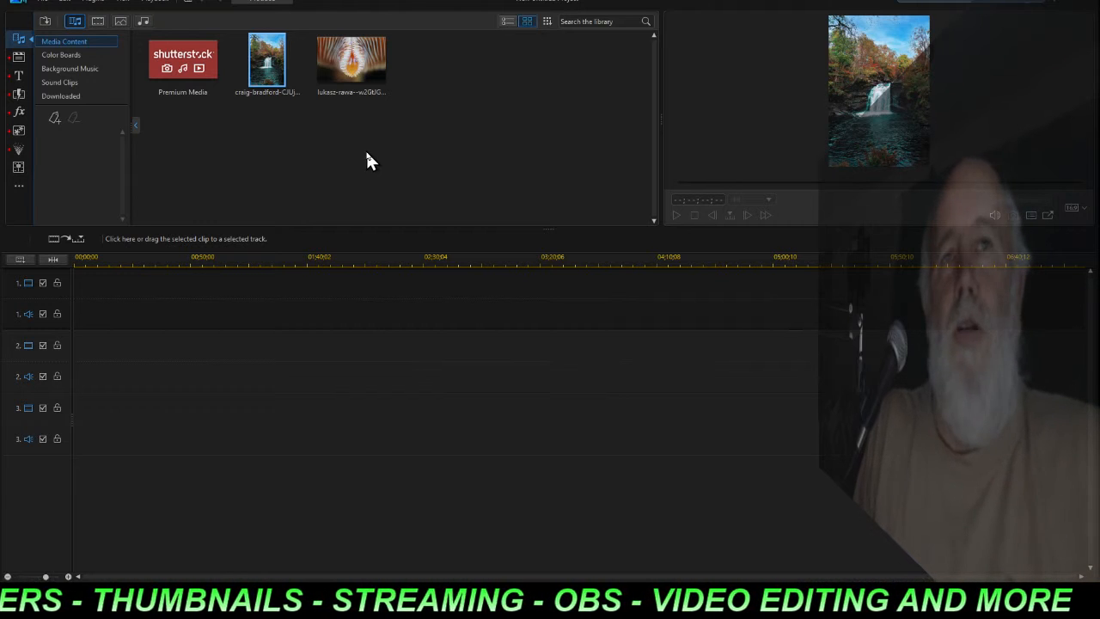
{"action": "left_click_drag", "start_coordinate": [274, 55], "coordinate": [65, 305]}
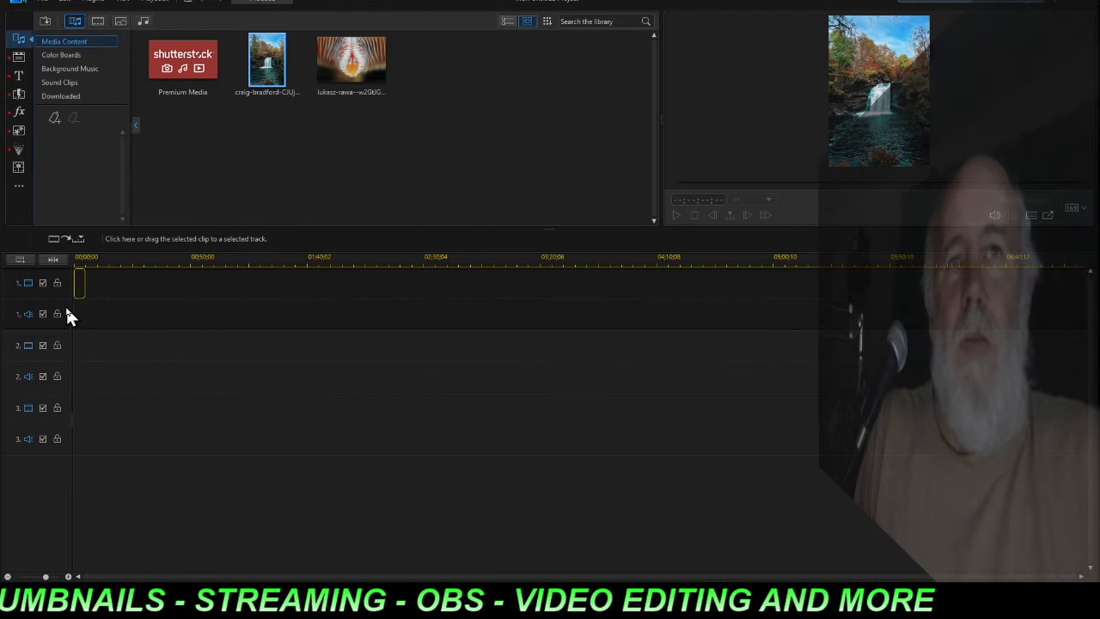
{"action": "left_click", "coordinate": [54, 258]}
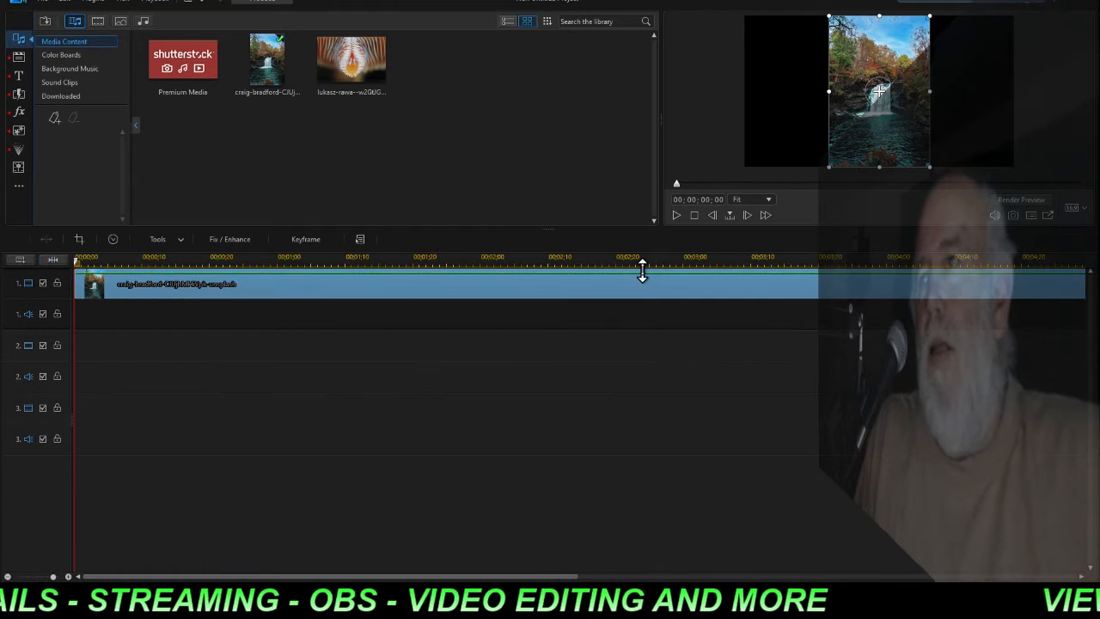
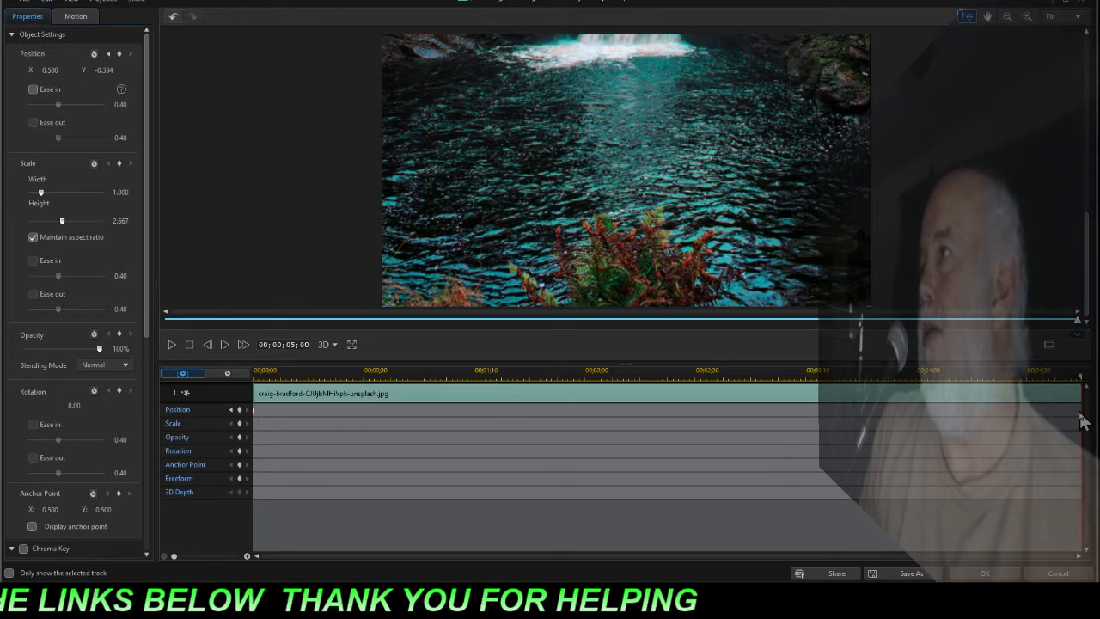
- Return to the start of the waterfall clip and play back its position keyframe animation
{"action": "left_click", "coordinate": [1082, 421]}
{"action": "left_click", "coordinate": [1082, 421]}
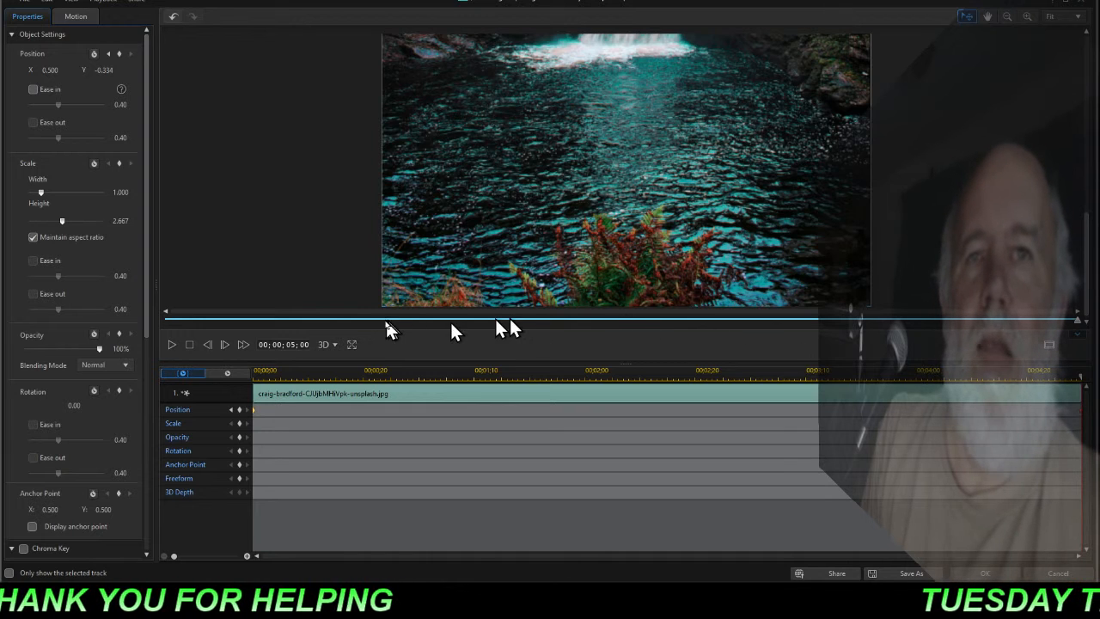
{"action": "left_click", "coordinate": [191, 342]}
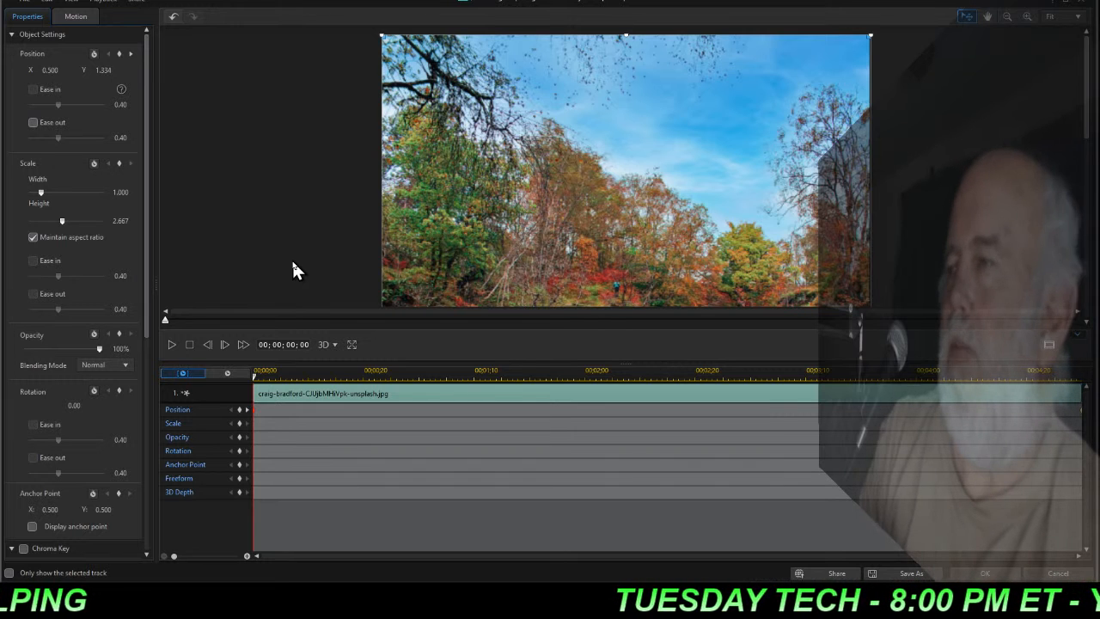
{"action": "left_click", "coordinate": [173, 344]}
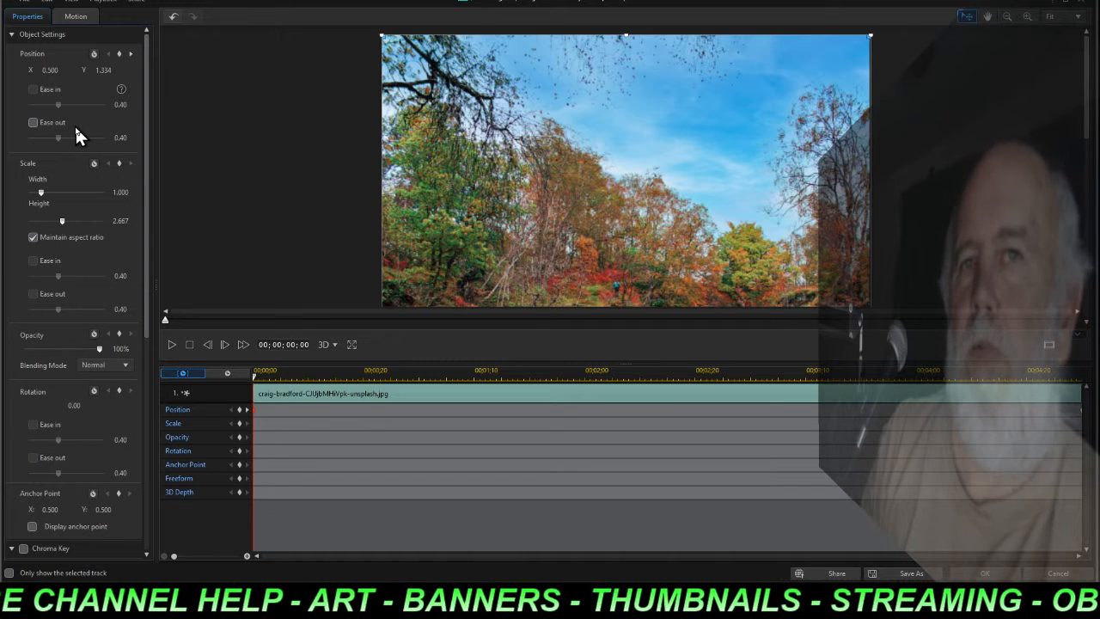
{"action": "left_click", "coordinate": [171, 344]}
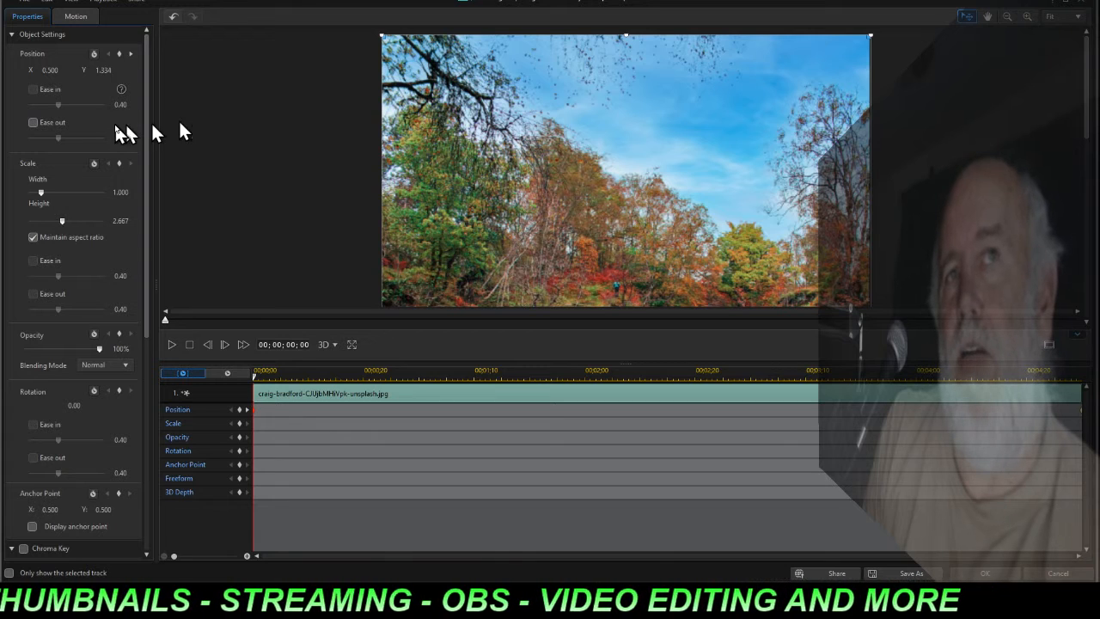
- Enable Ease out on the starting Position keyframe and Ease in on the one at 5 seconds, and play back the motion
{"action": "left_click", "coordinate": [32, 122]}
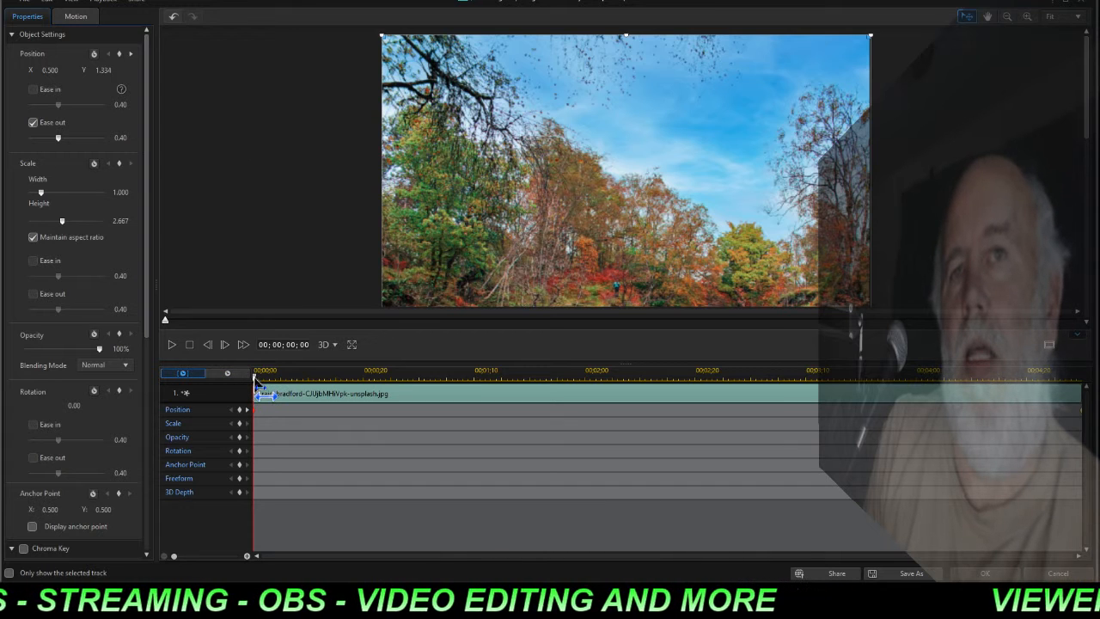
{"action": "left_click_drag", "start_coordinate": [258, 383], "coordinate": [1095, 393]}
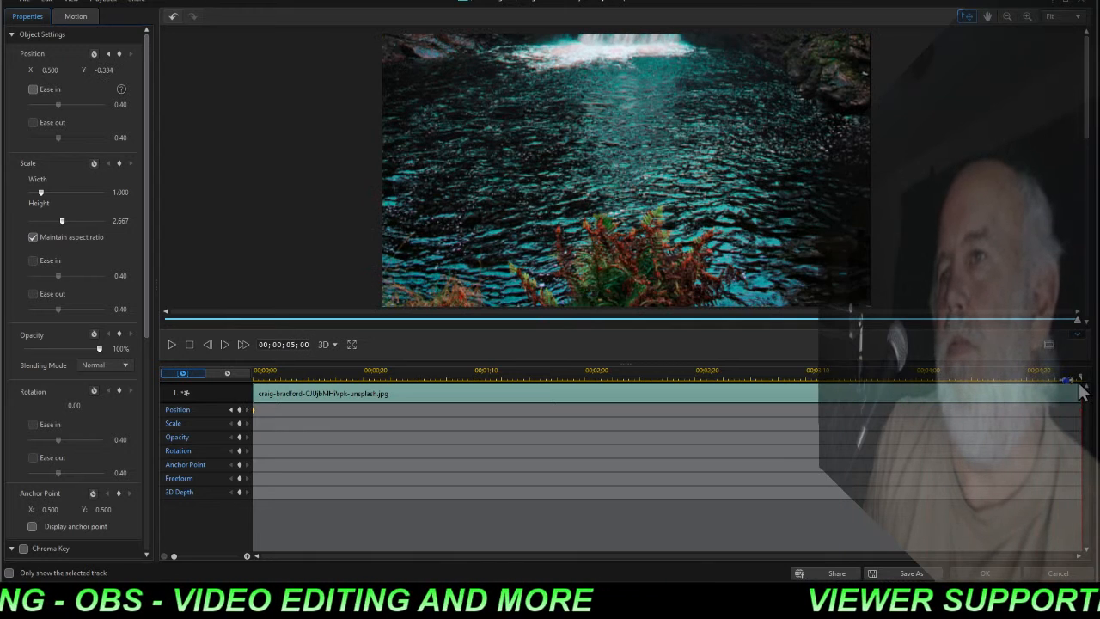
{"action": "left_click", "coordinate": [33, 89]}
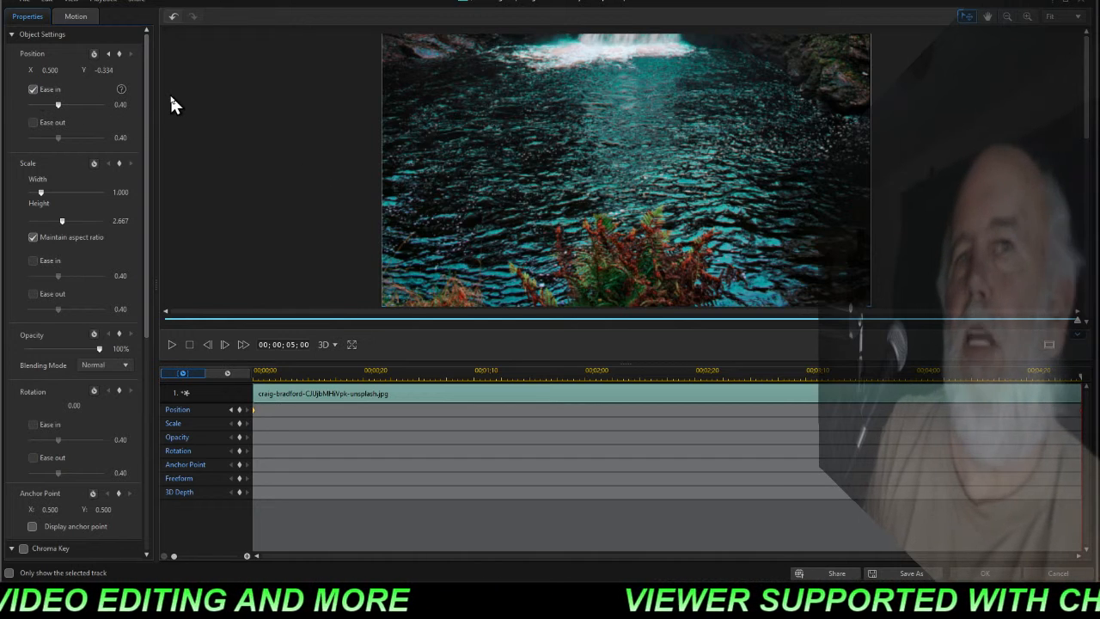
{"action": "left_click", "coordinate": [189, 345]}
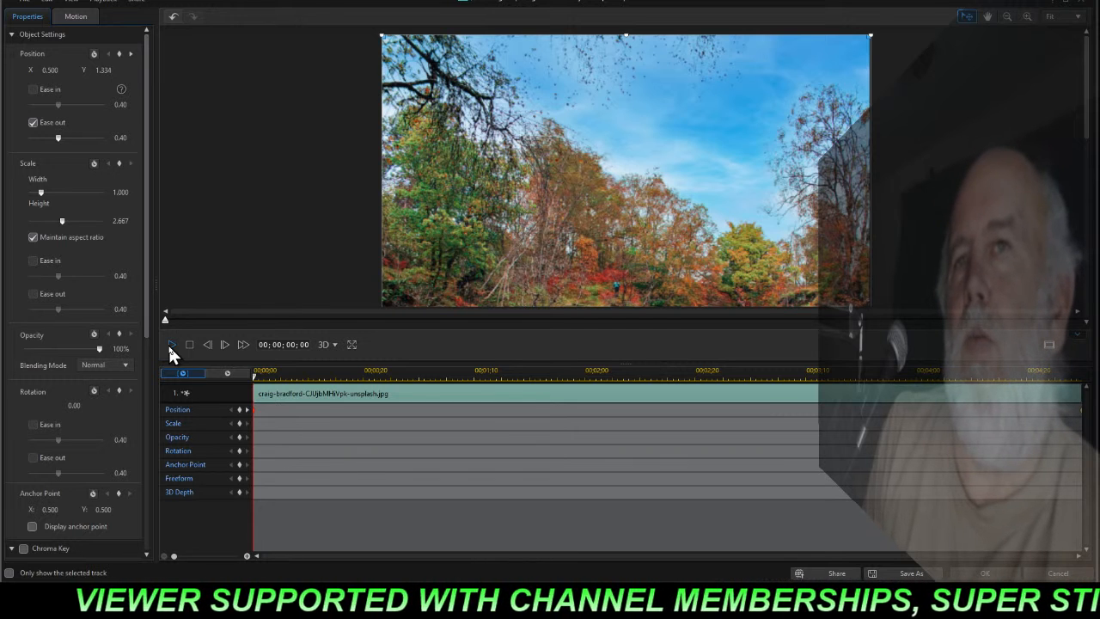
{"action": "left_click", "coordinate": [170, 348]}
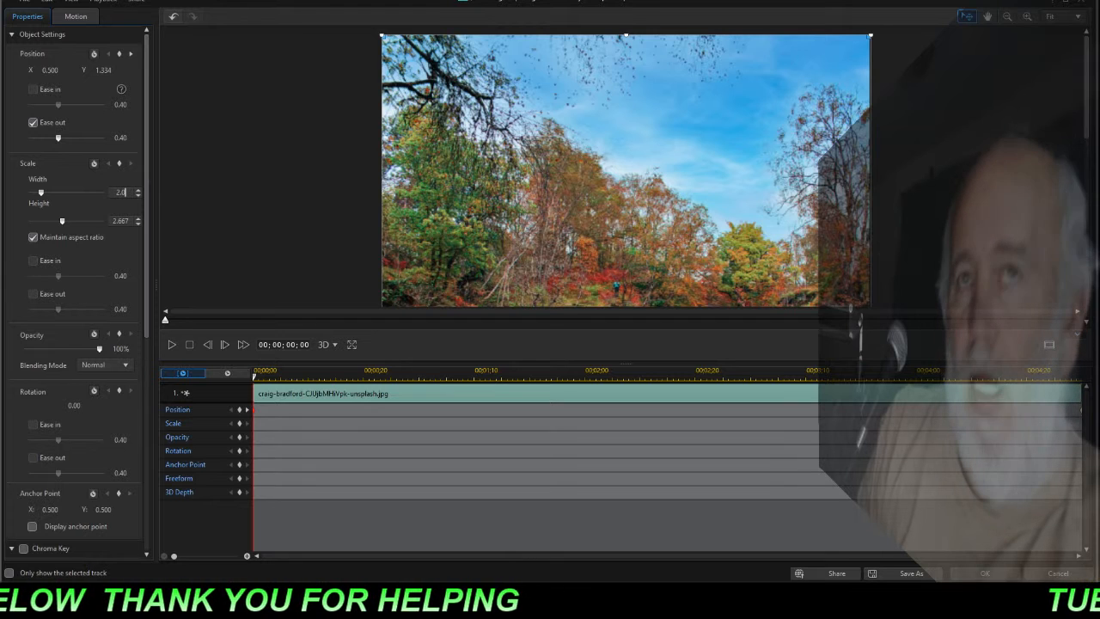
- Set the photo's scale width to 2.0 at the clip's start, and try 20% opacity before restoring it to 100%
{"action": "scroll", "coordinate": [130, 222], "scroll_direction": "up", "scroll_amount": 1}
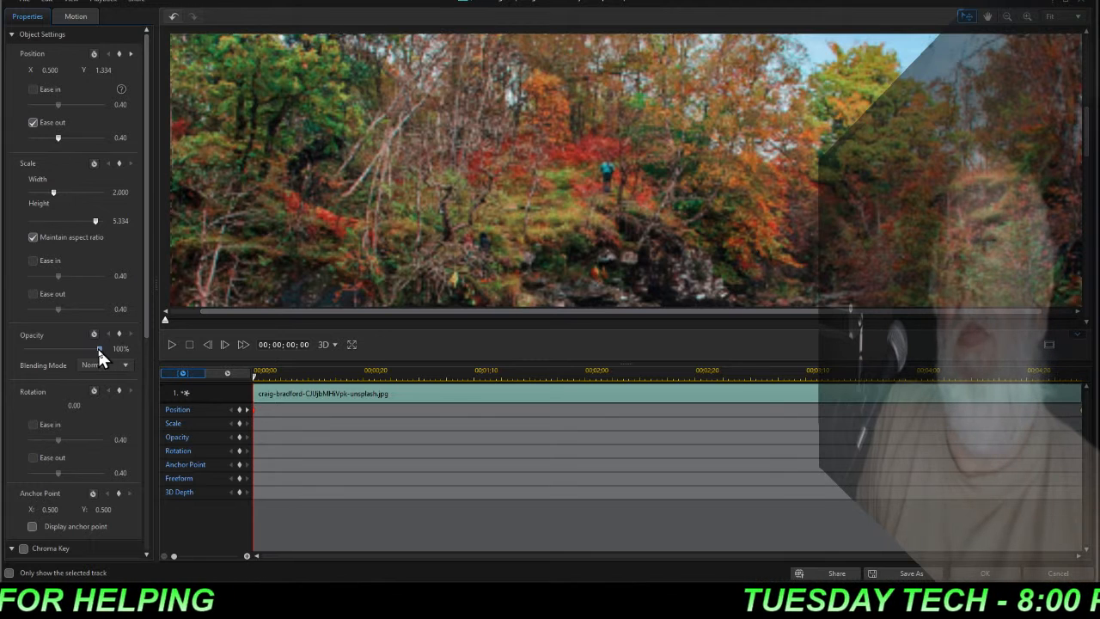
{"action": "left_click_drag", "start_coordinate": [93, 348], "coordinate": [42, 348]}
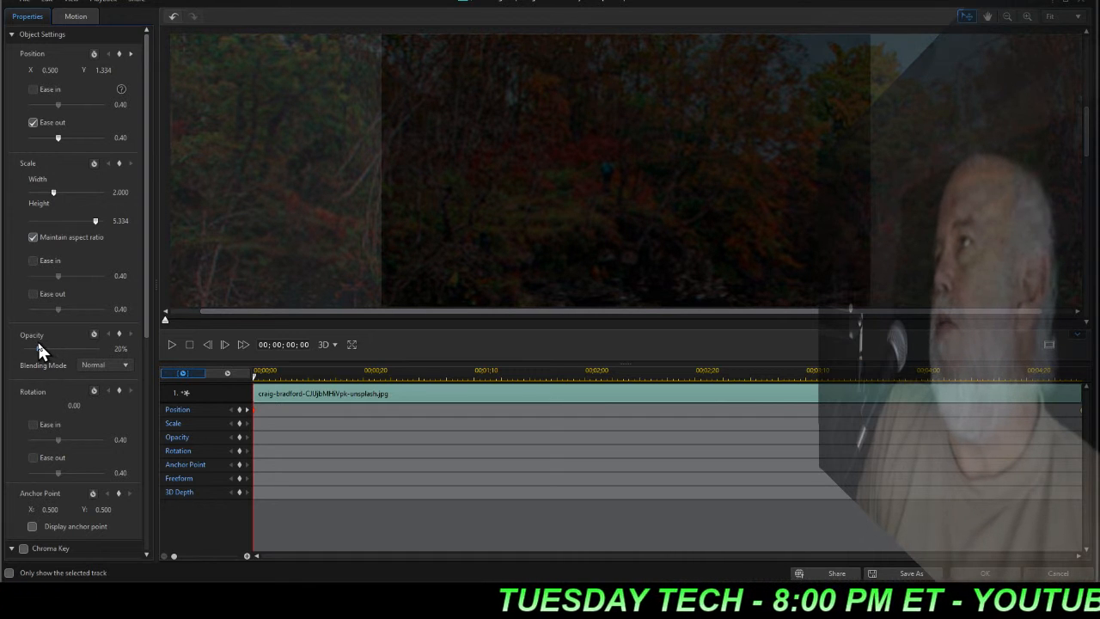
{"action": "left_click_drag", "start_coordinate": [38, 343], "coordinate": [99, 351]}
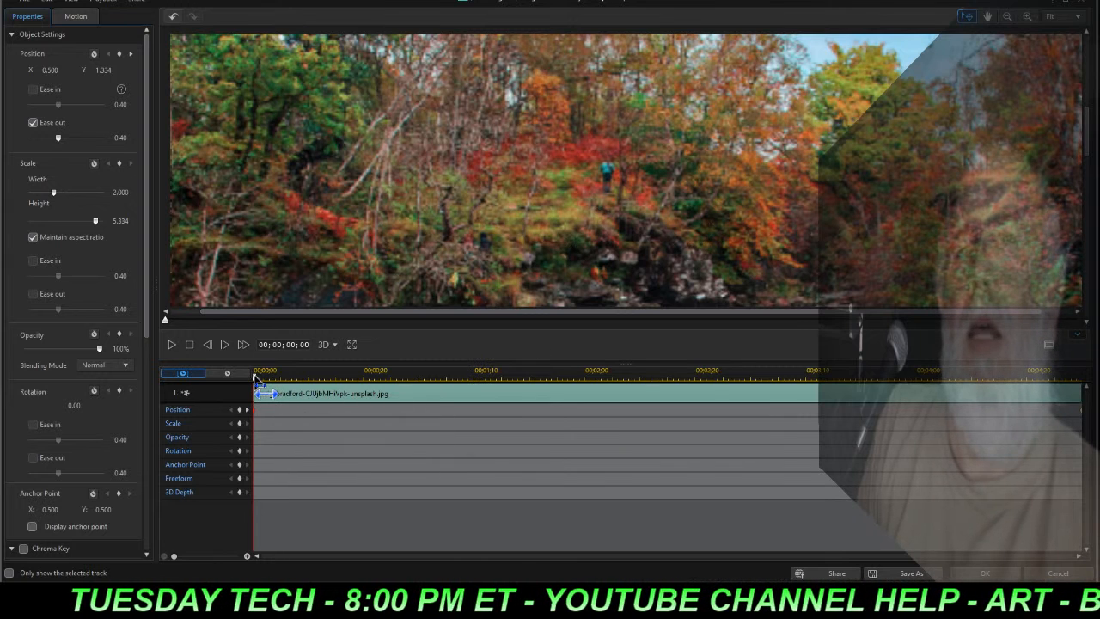
{"action": "mouse_move", "coordinate": [256, 378]}
{"action": "left_mouse_down"}
{"action": "mouse_move", "coordinate": [499, 383]}
{"action": "mouse_move", "coordinate": [245, 395]}
{"action": "left_mouse_up"}
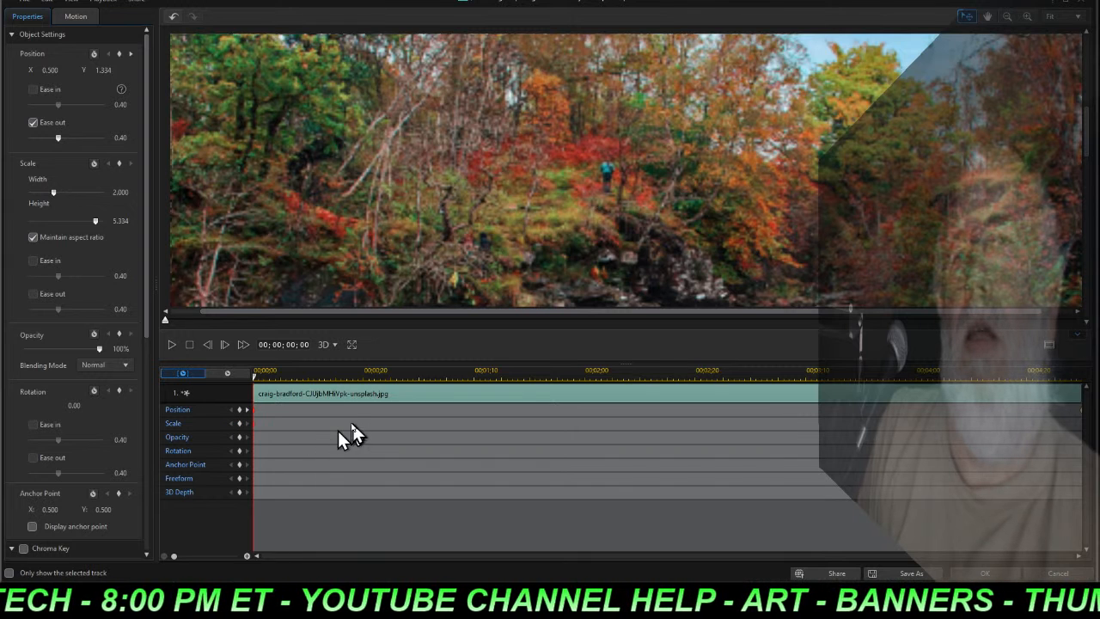
- Set the scale width to 1.0 at the 5-second end of the clip and play back the combined zoom and pan
{"action": "left_click_drag", "start_coordinate": [255, 383], "coordinate": [1084, 409]}
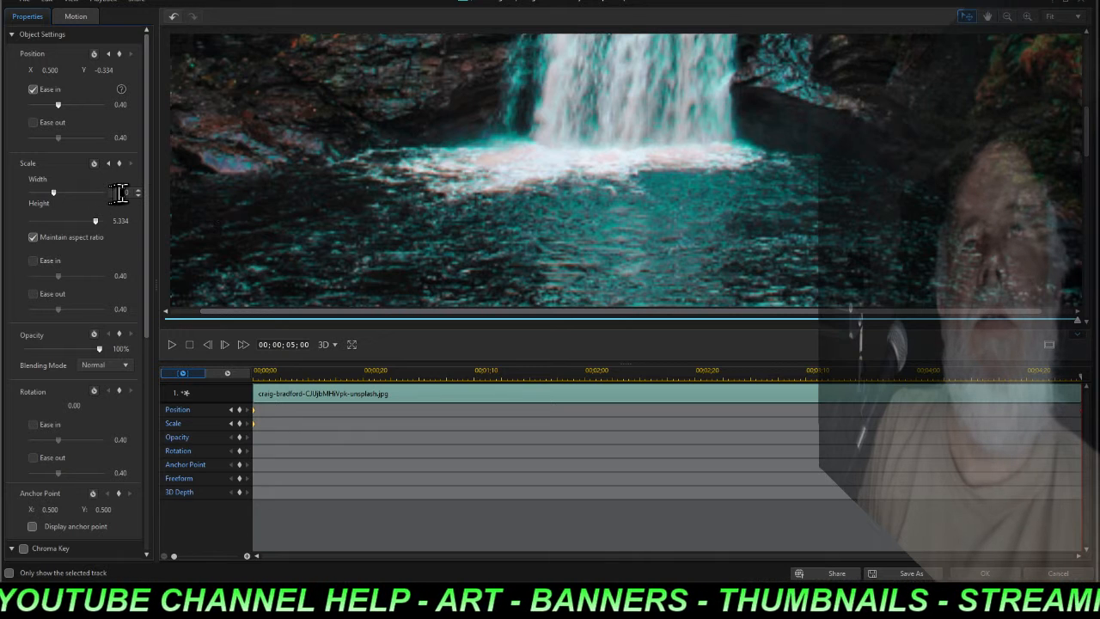
{"action": "left_click_drag", "start_coordinate": [130, 193], "coordinate": [90, 193]}
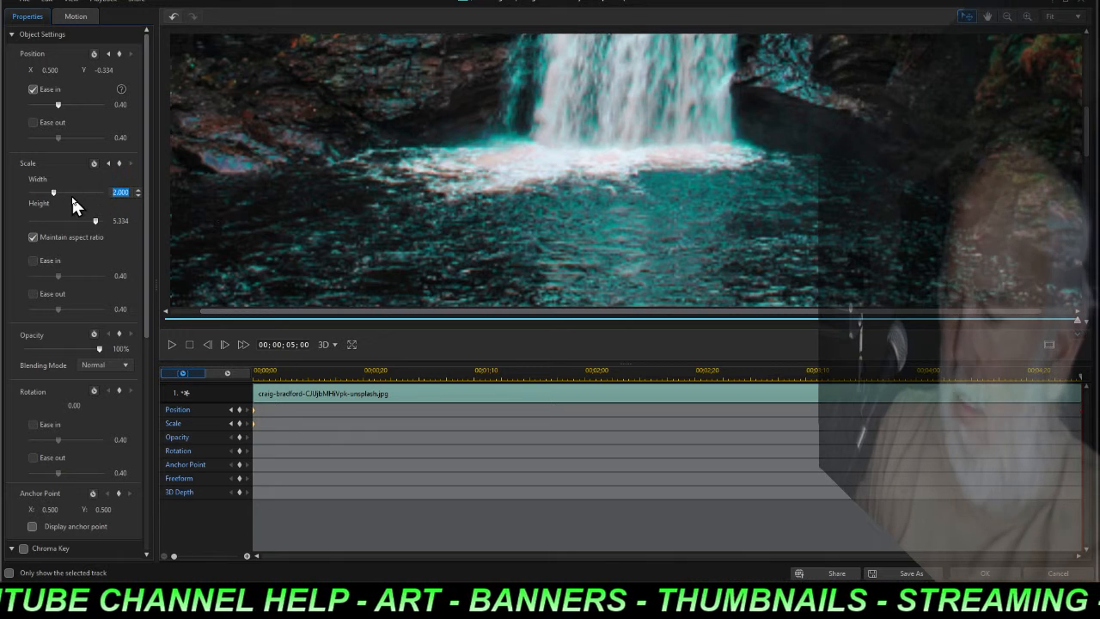
{"action": "type", "text": "1"}
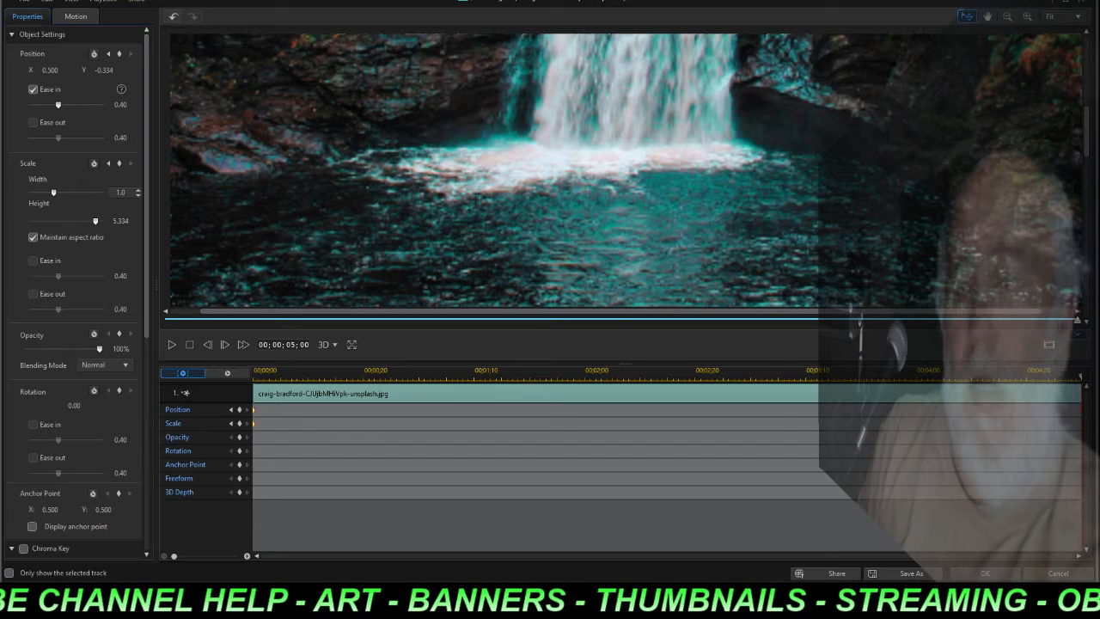
{"action": "key", "text": "Return"}
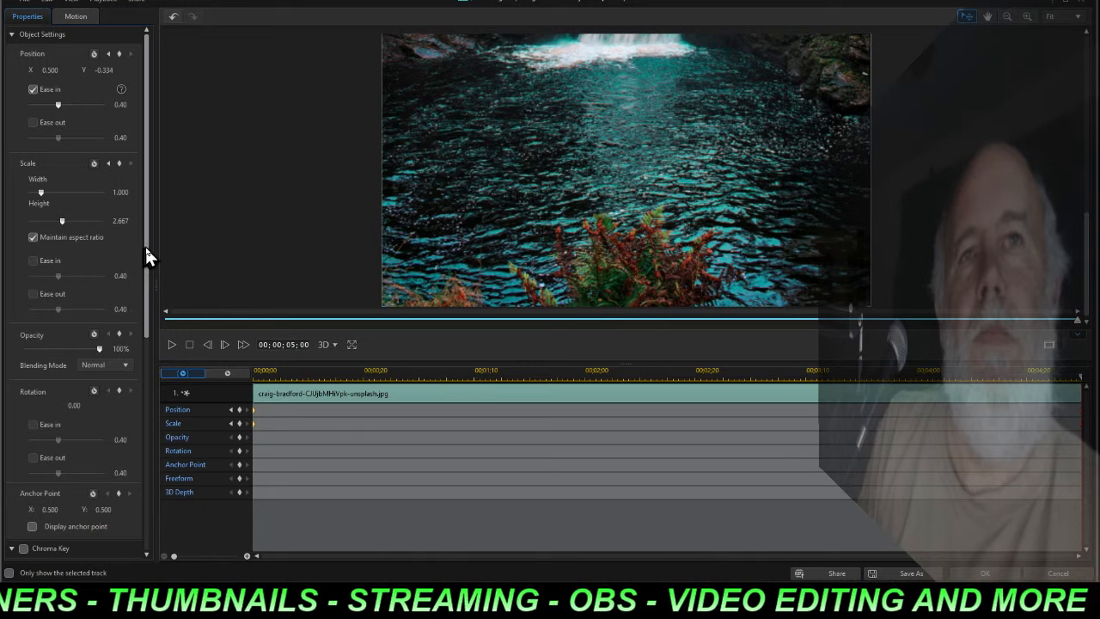
{"action": "left_click", "coordinate": [188, 345]}
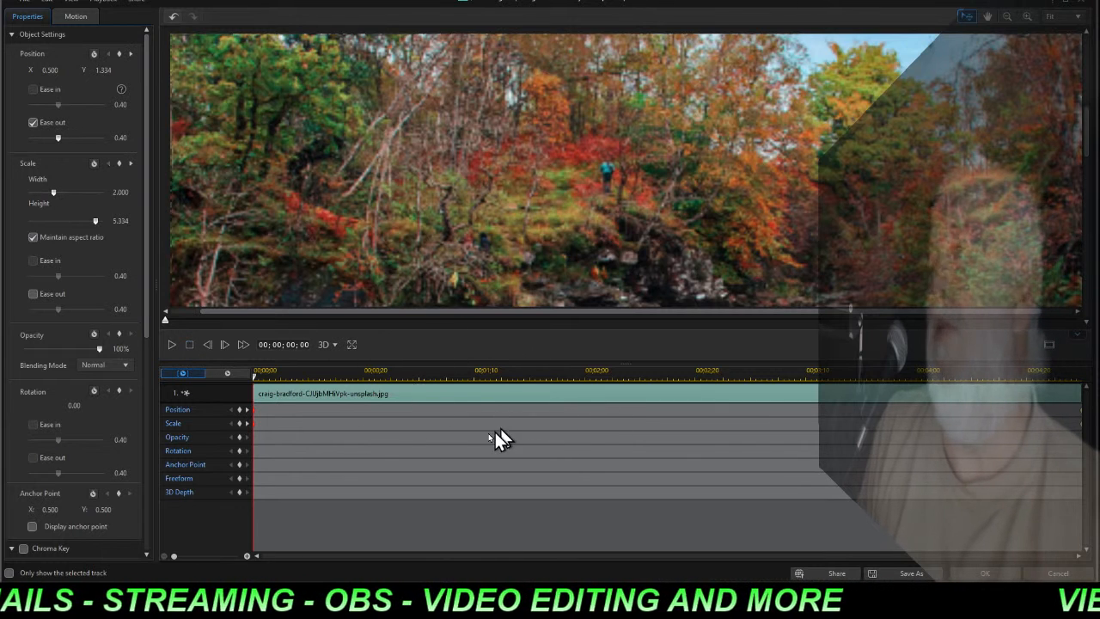
{"action": "left_click", "coordinate": [171, 345]}
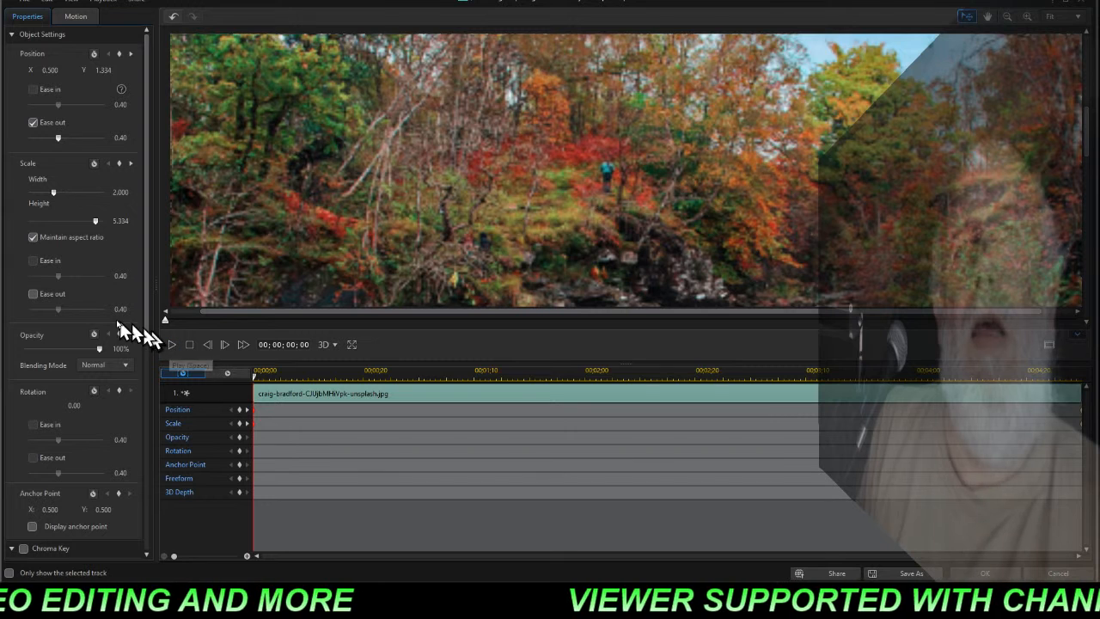
- Enable Ease out on the starting Scale keyframe and Ease in on the one at 5 seconds, and return to the clip's start
{"action": "left_click", "coordinate": [33, 295]}
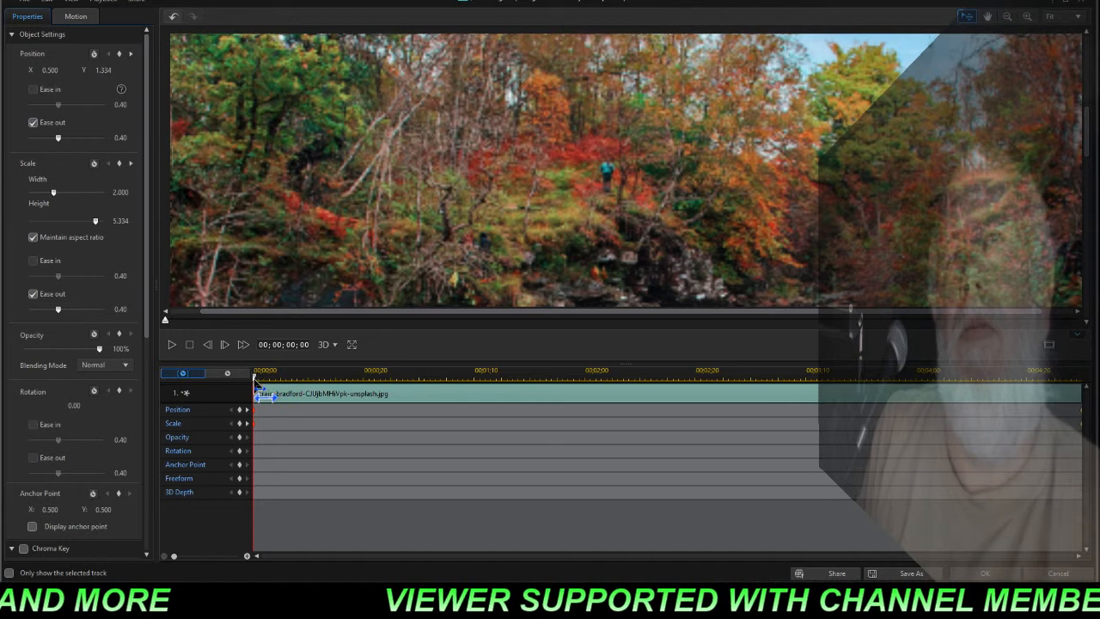
{"action": "left_click_drag", "start_coordinate": [256, 382], "coordinate": [1087, 421]}
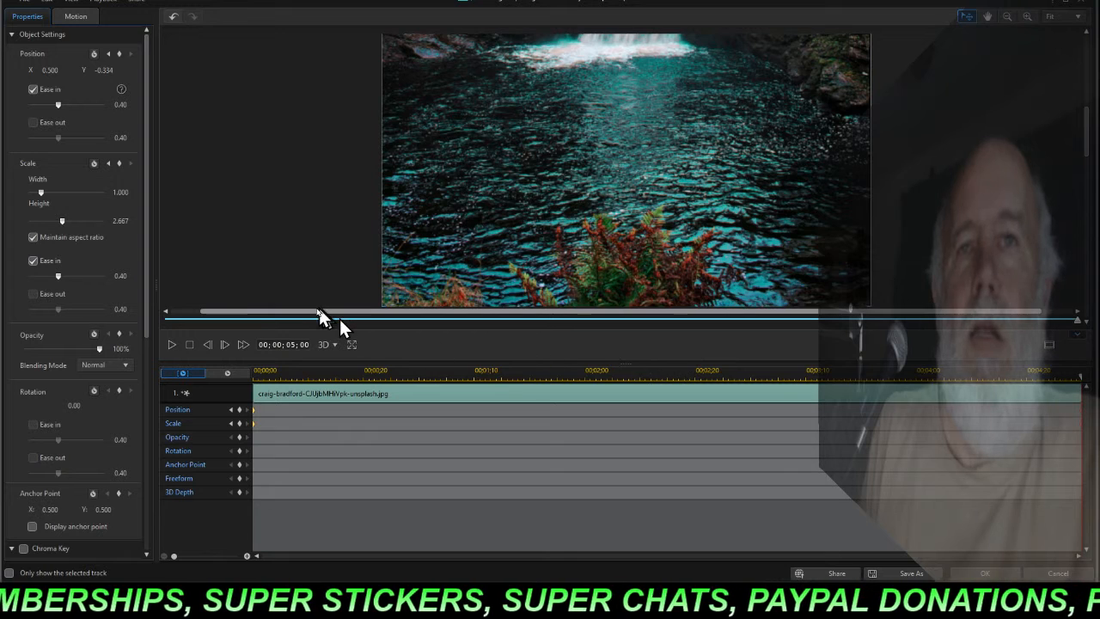
{"action": "left_click", "coordinate": [189, 344]}
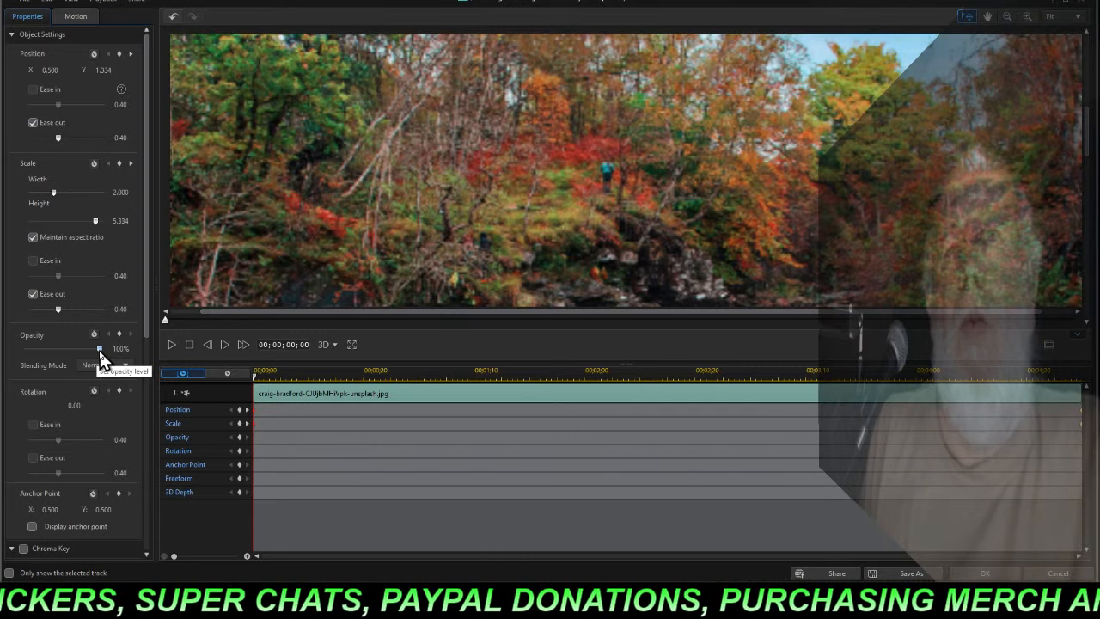
- Keyframe the waterfall photo's opacity at 0% at the start, 40% at 15 frames and 100% at 2 seconds
{"action": "left_click_drag", "start_coordinate": [101, 352], "coordinate": [15, 359]}
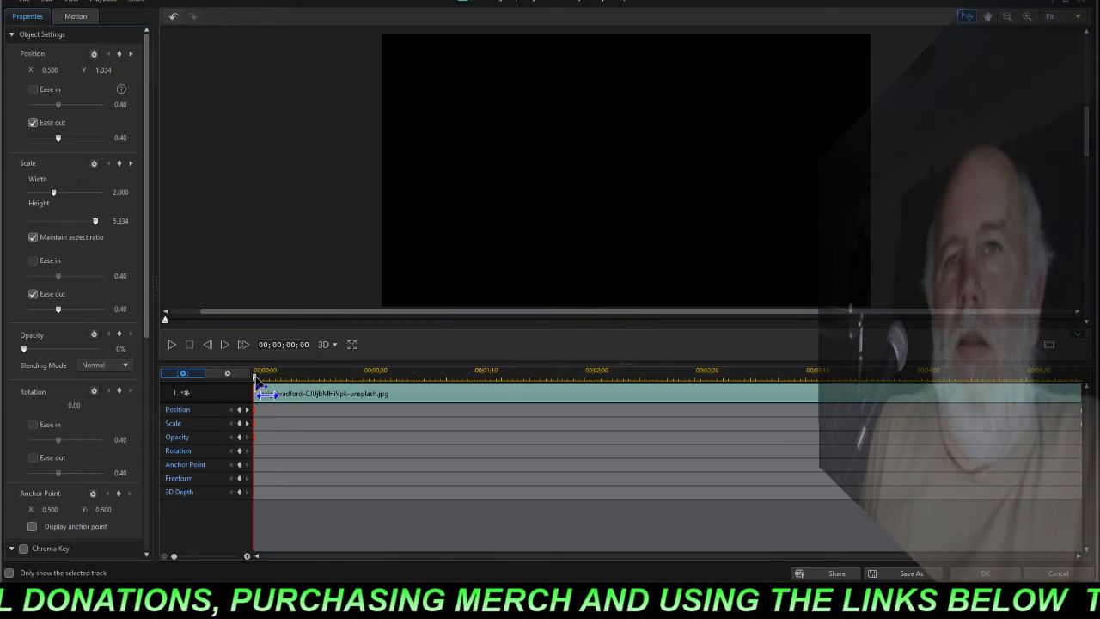
{"action": "left_click_drag", "start_coordinate": [257, 381], "coordinate": [340, 388]}
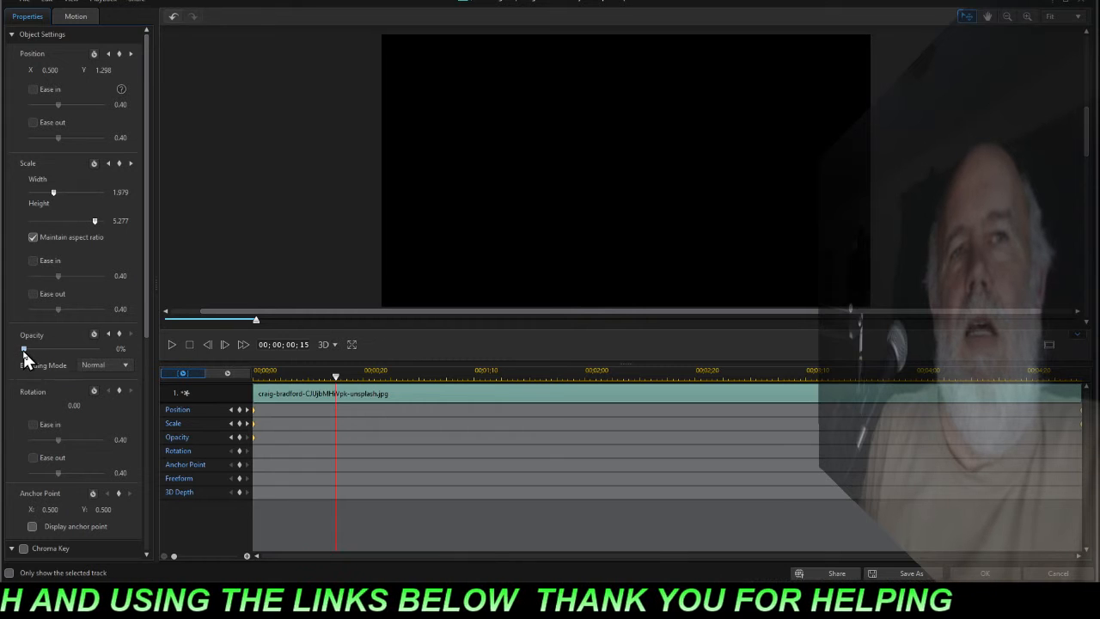
{"action": "left_click_drag", "start_coordinate": [22, 348], "coordinate": [54, 351]}
{"action": "left_click_drag", "start_coordinate": [58, 347], "coordinate": [52, 348]}
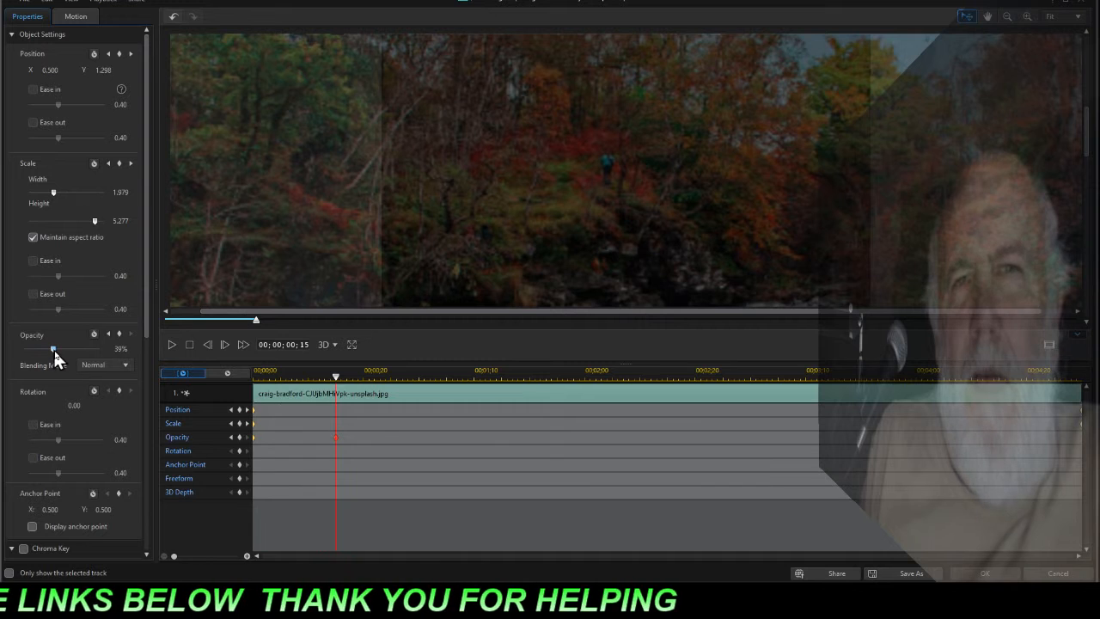
{"action": "left_click", "coordinate": [137, 345]}
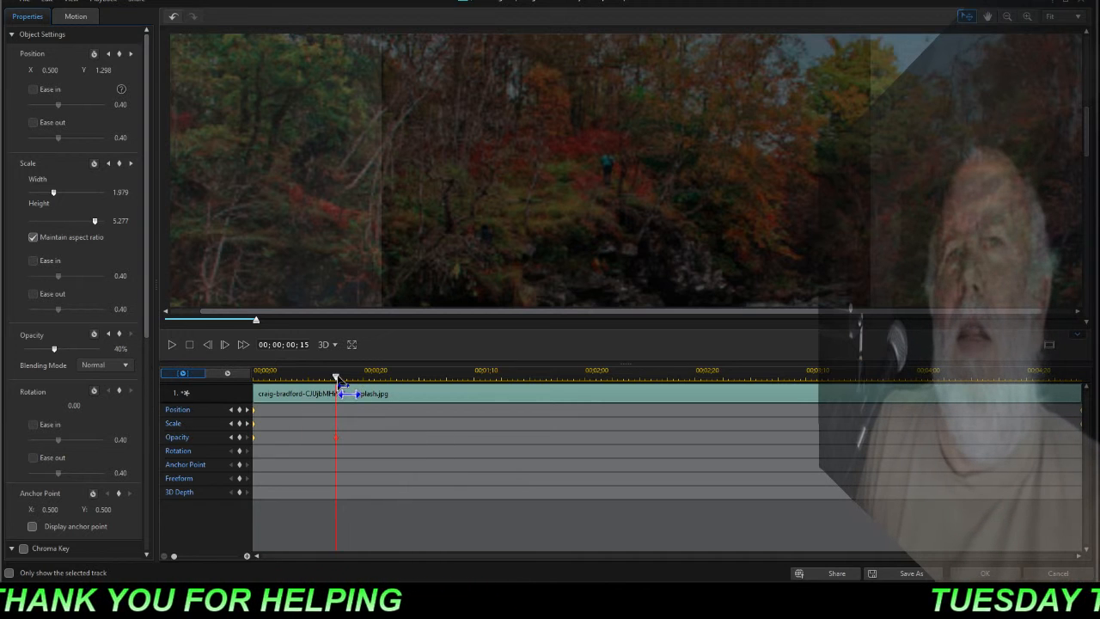
{"action": "left_click_drag", "start_coordinate": [381, 381], "coordinate": [585, 379]}
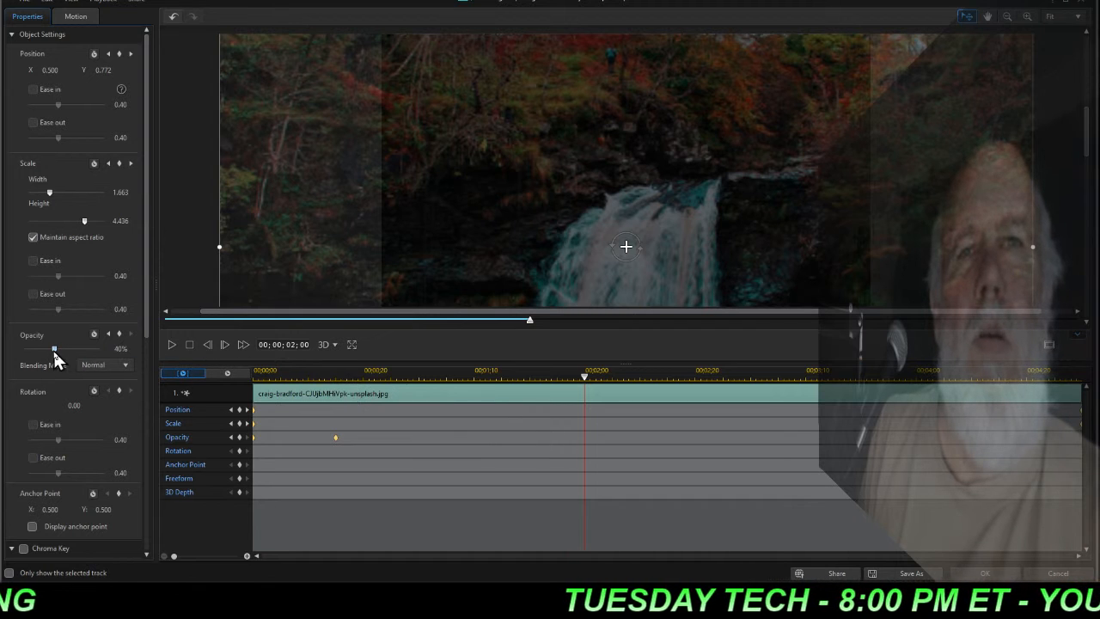
{"action": "left_click_drag", "start_coordinate": [54, 349], "coordinate": [127, 347]}
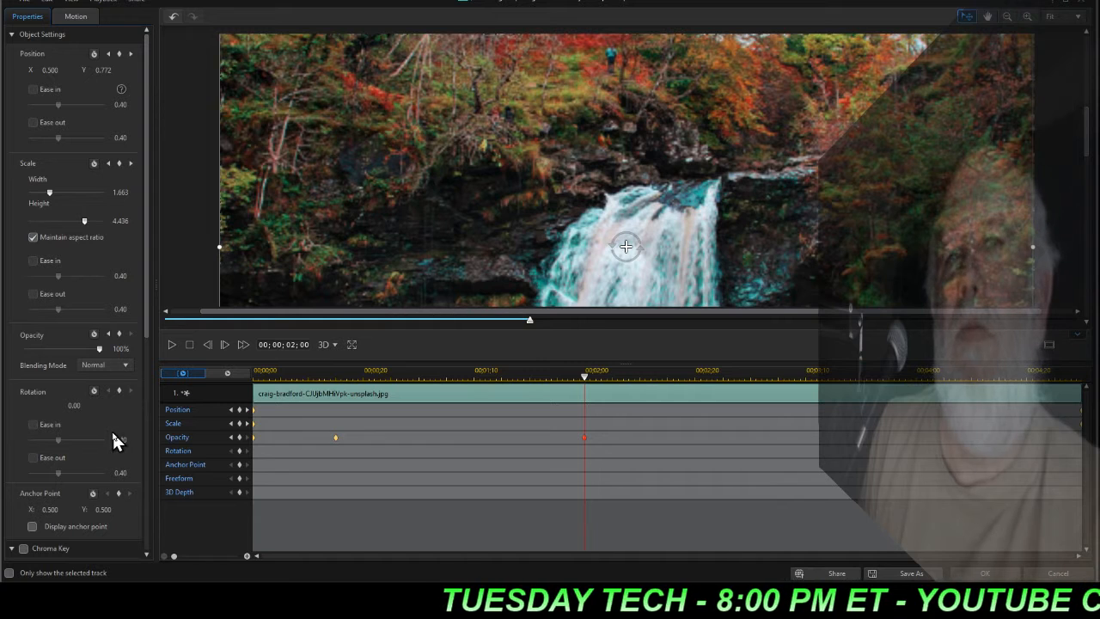
- Play back the opacity fade-in from the clip's start and accept the keyframe edits
{"action": "left_click", "coordinate": [190, 345]}
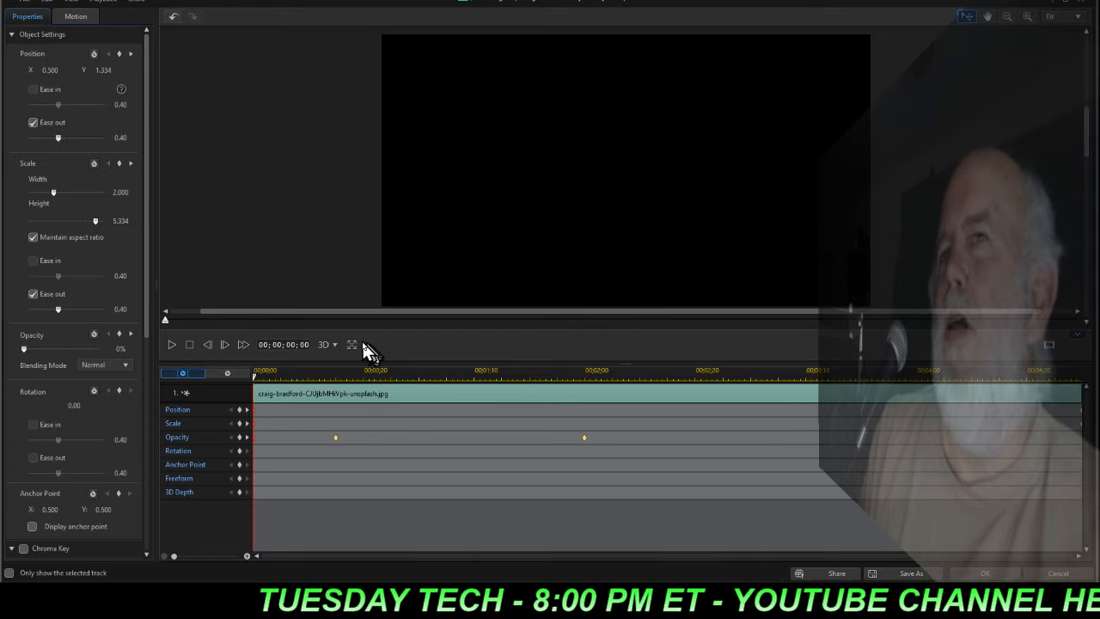
{"action": "left_click", "coordinate": [171, 345]}
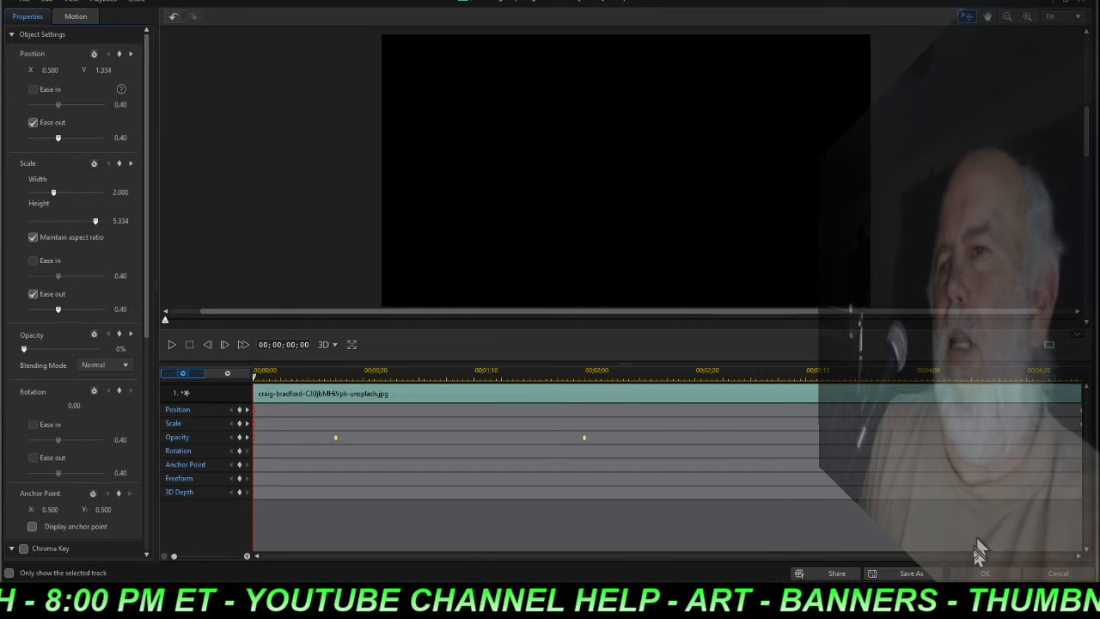
{"action": "left_click", "coordinate": [986, 574]}
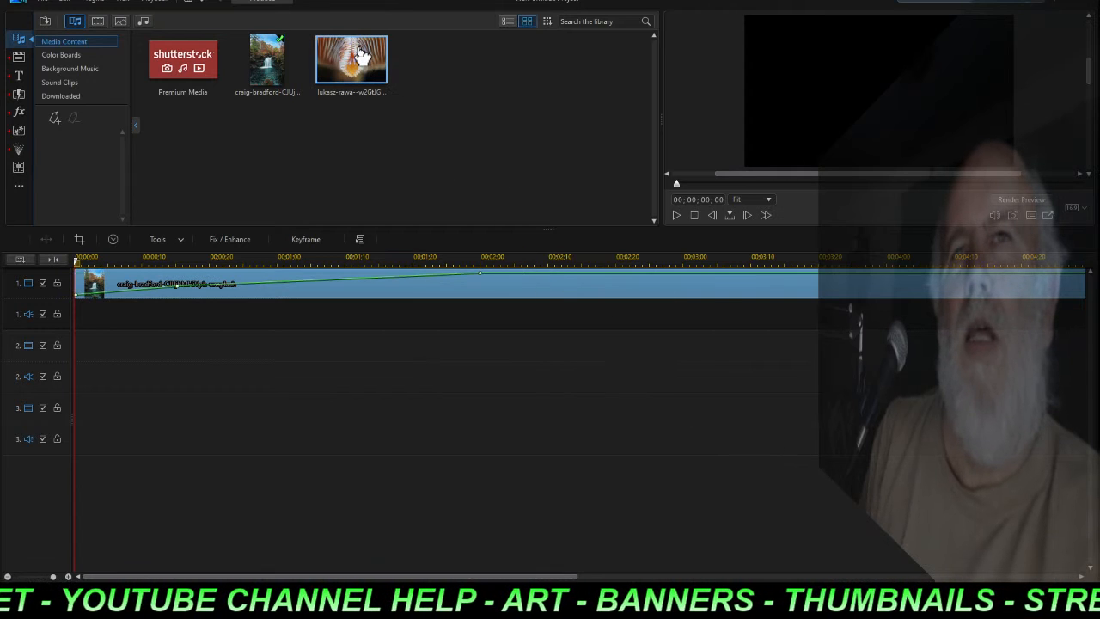
- Add the orange close-up photo to the start of video track 2 and play back the timeline
{"action": "left_click_drag", "start_coordinate": [361, 56], "coordinate": [71, 354]}
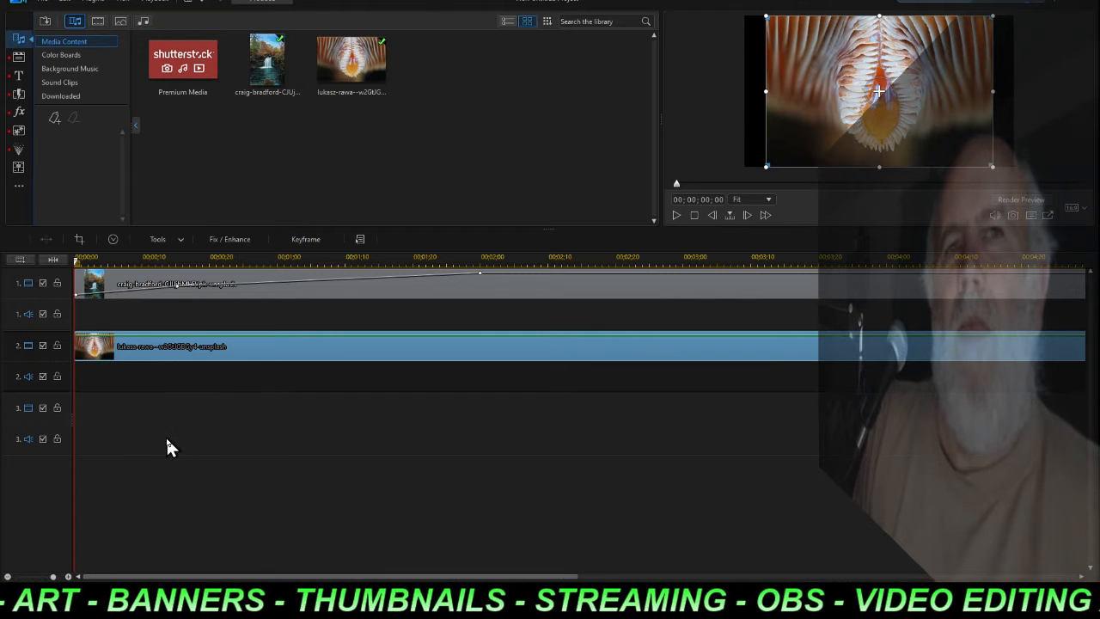
{"action": "left_click", "coordinate": [676, 217]}
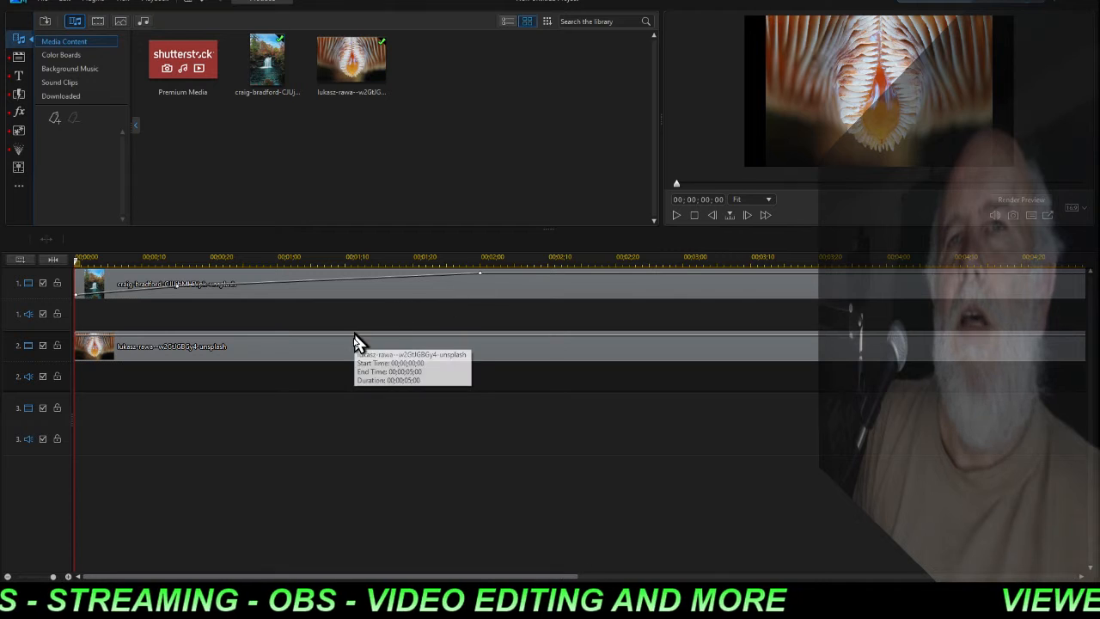
- Set the blending mode of the close-up photo on track 2 to Multiply and play back the blend
{"action": "left_click", "coordinate": [311, 346]}
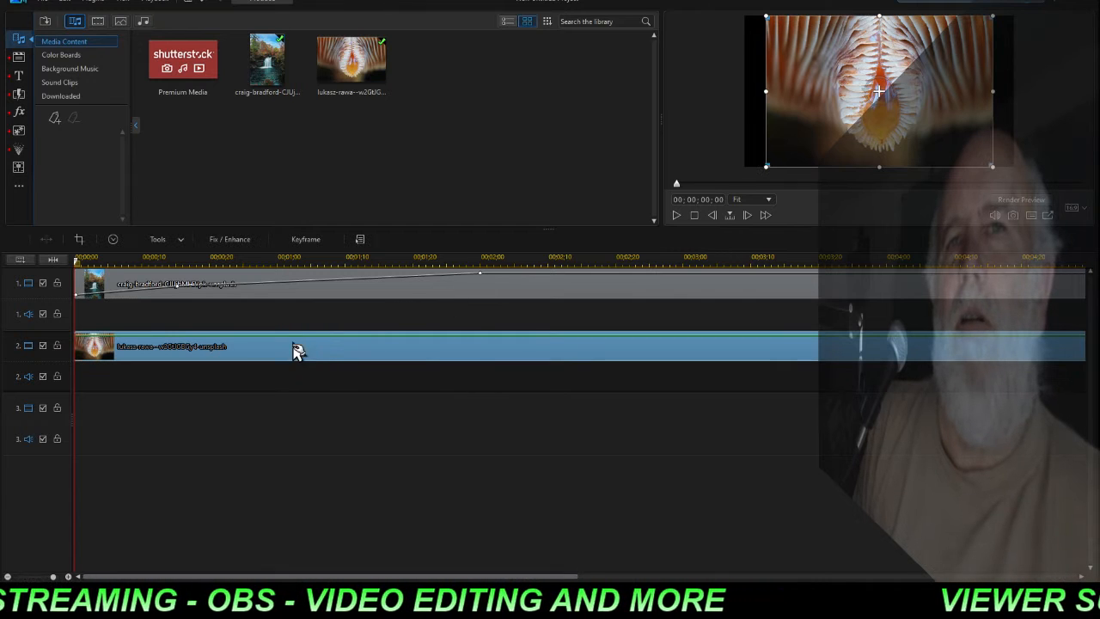
{"action": "right_click", "coordinate": [291, 352]}
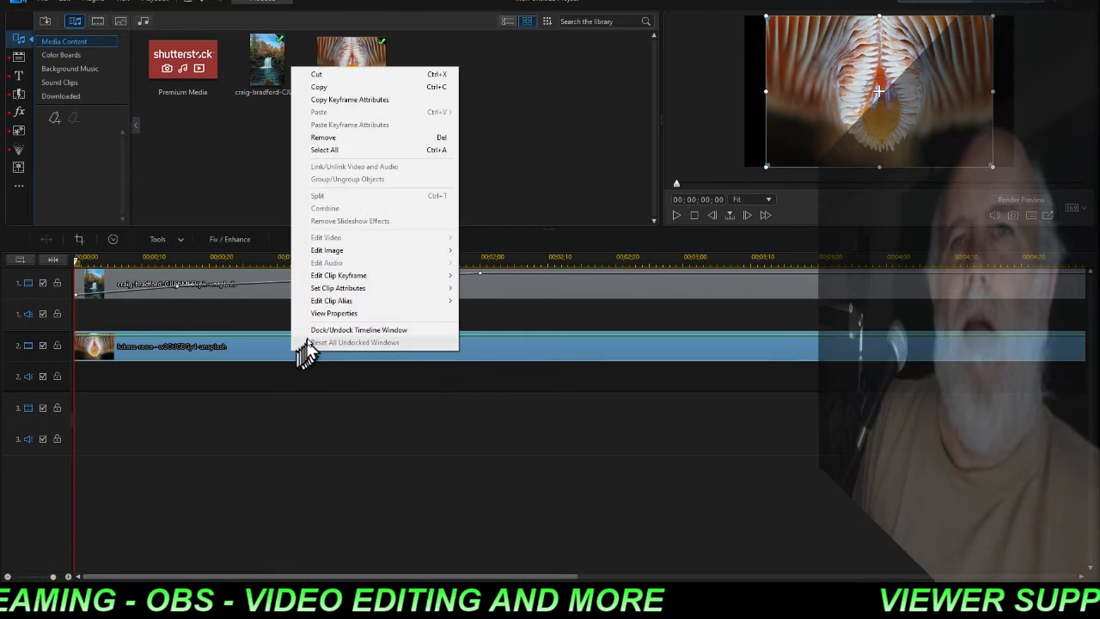
{"action": "mouse_move", "coordinate": [348, 295]}
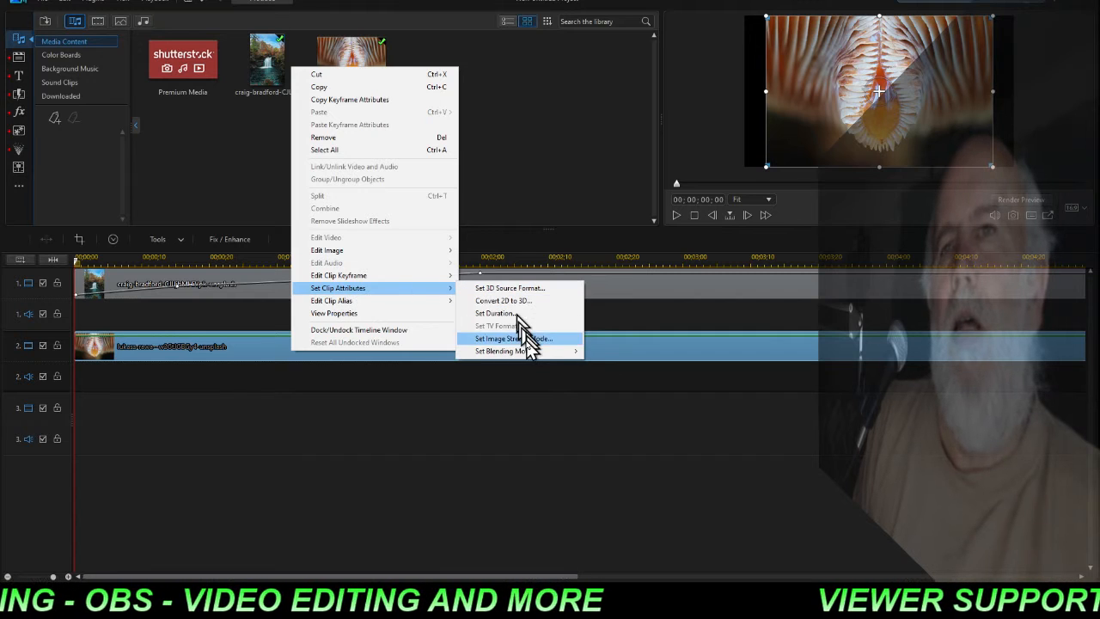
{"action": "mouse_move", "coordinate": [533, 353]}
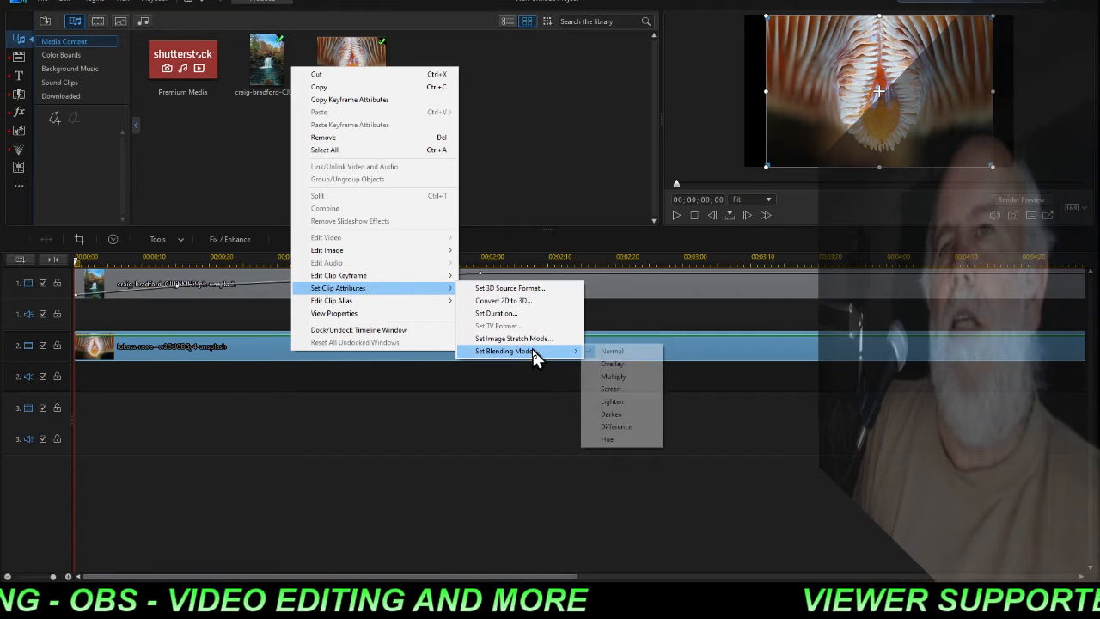
{"action": "left_click", "coordinate": [635, 378]}
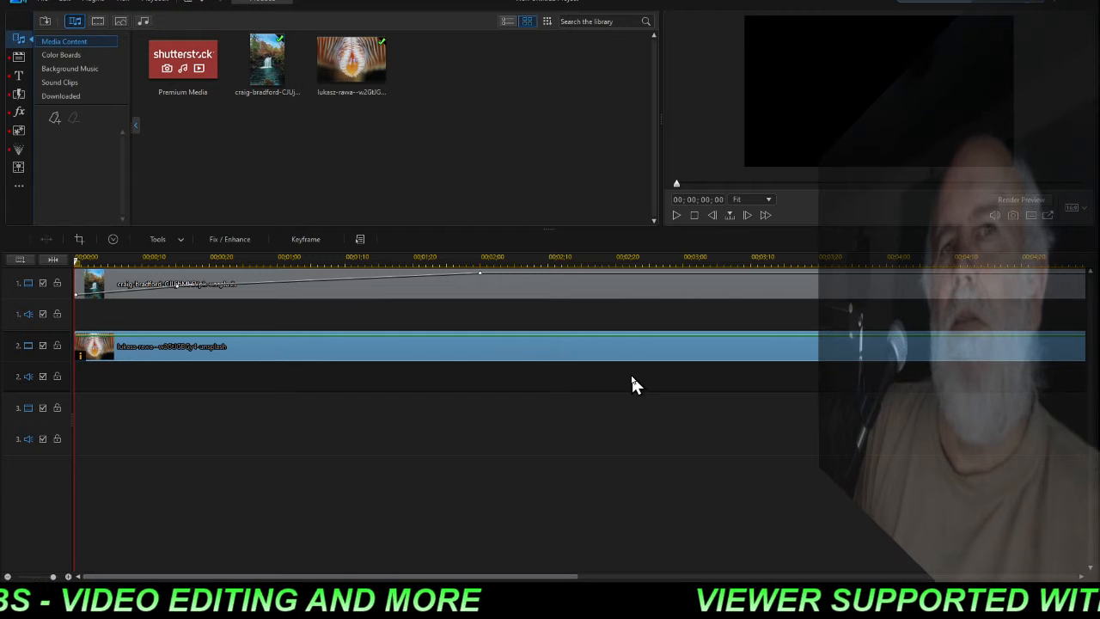
{"action": "left_click", "coordinate": [584, 346]}
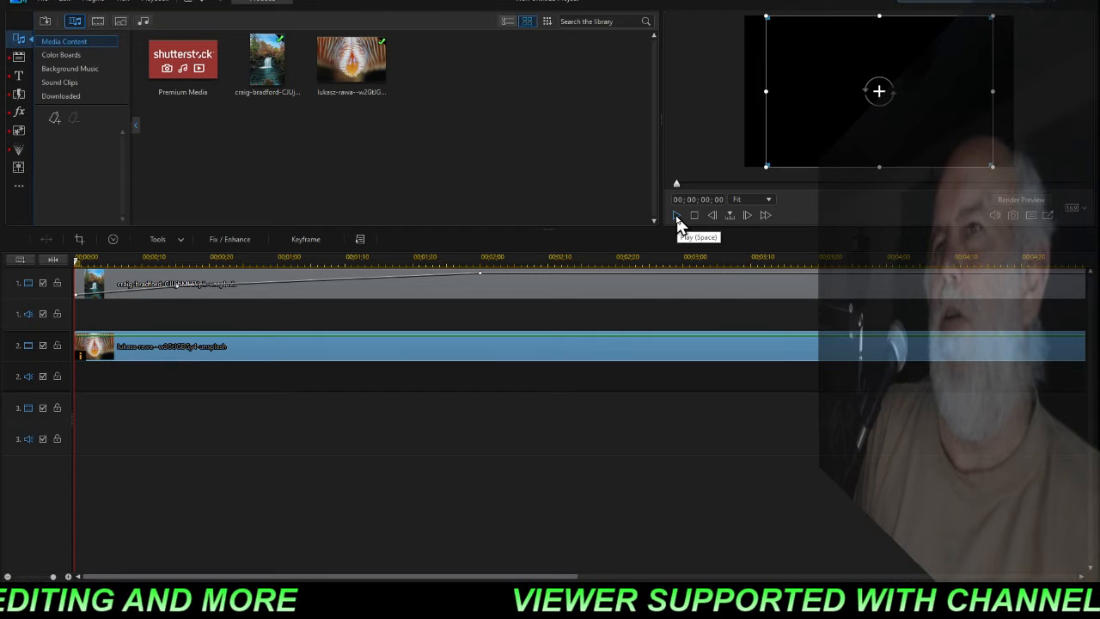
{"action": "left_click", "coordinate": [677, 217]}
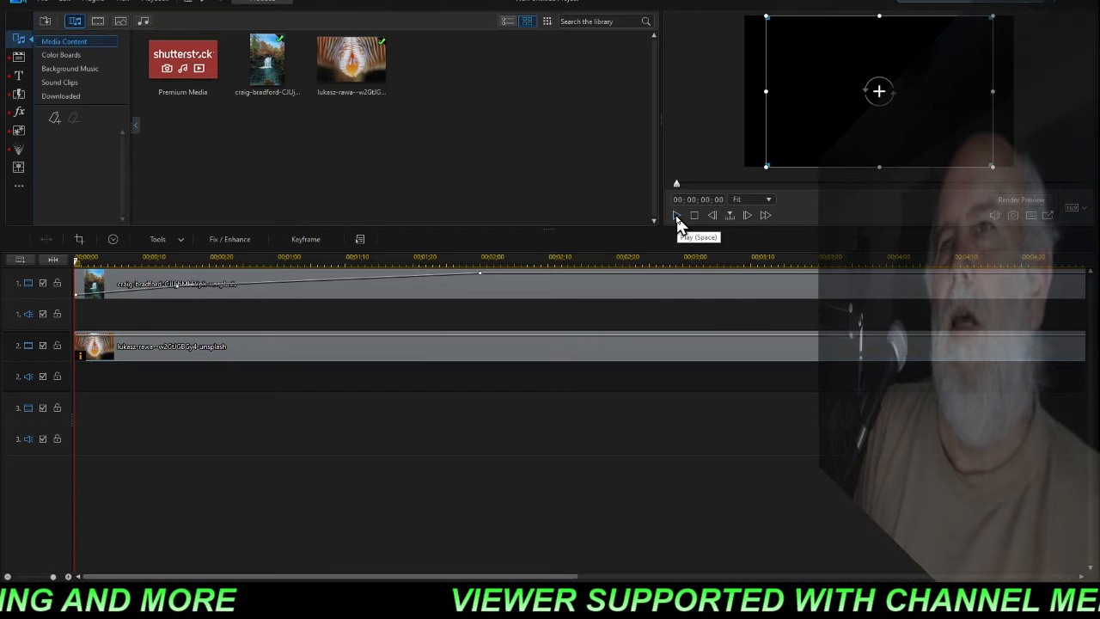
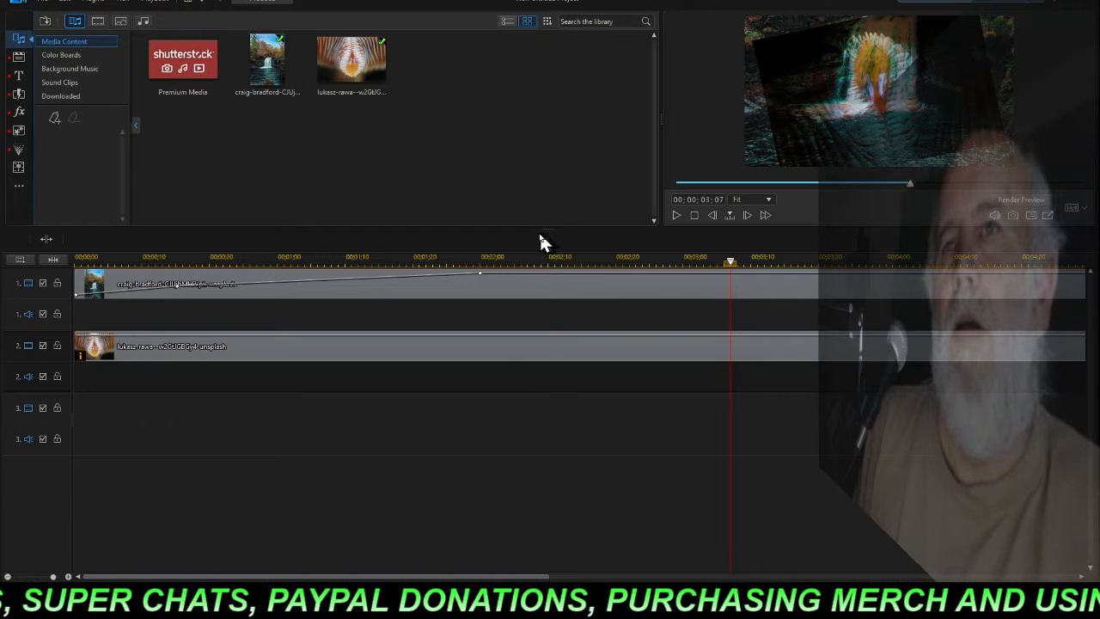
- Enlarge the preview area and set the blending mode of the close-up photo on track 2 to Difference
{"action": "left_click_drag", "start_coordinate": [548, 229], "coordinate": [545, 413]}
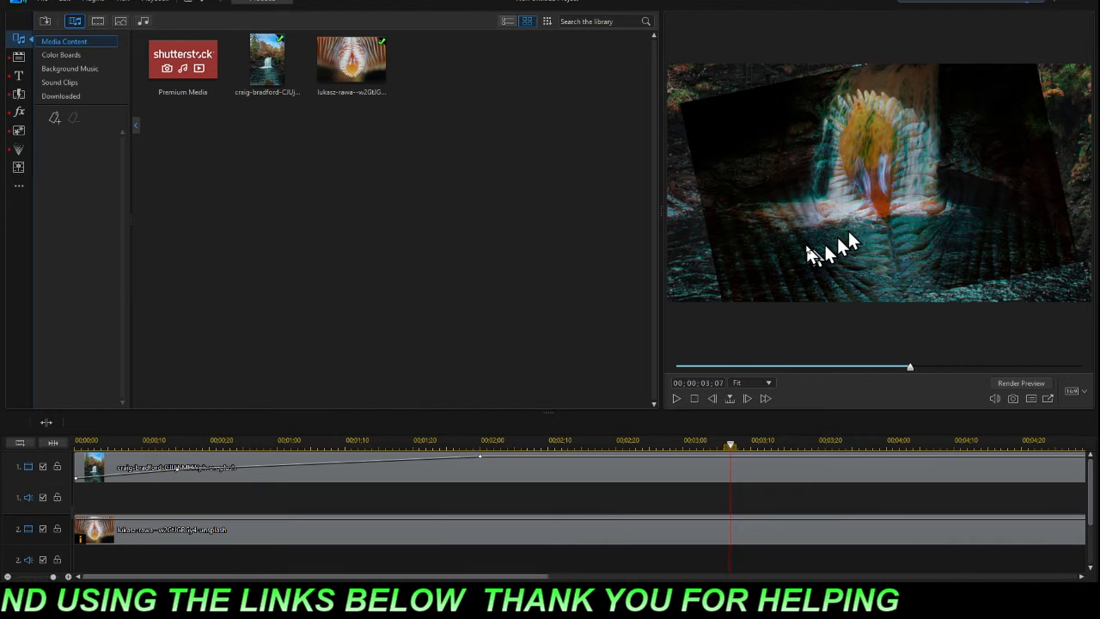
{"action": "right_click", "coordinate": [651, 532]}
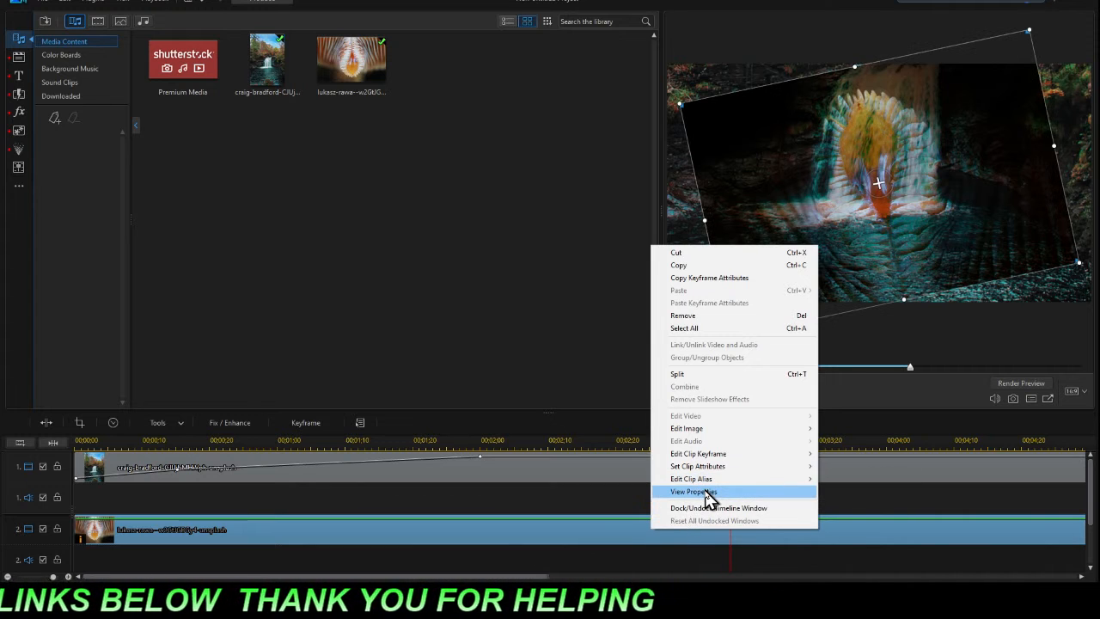
{"action": "mouse_move", "coordinate": [714, 470]}
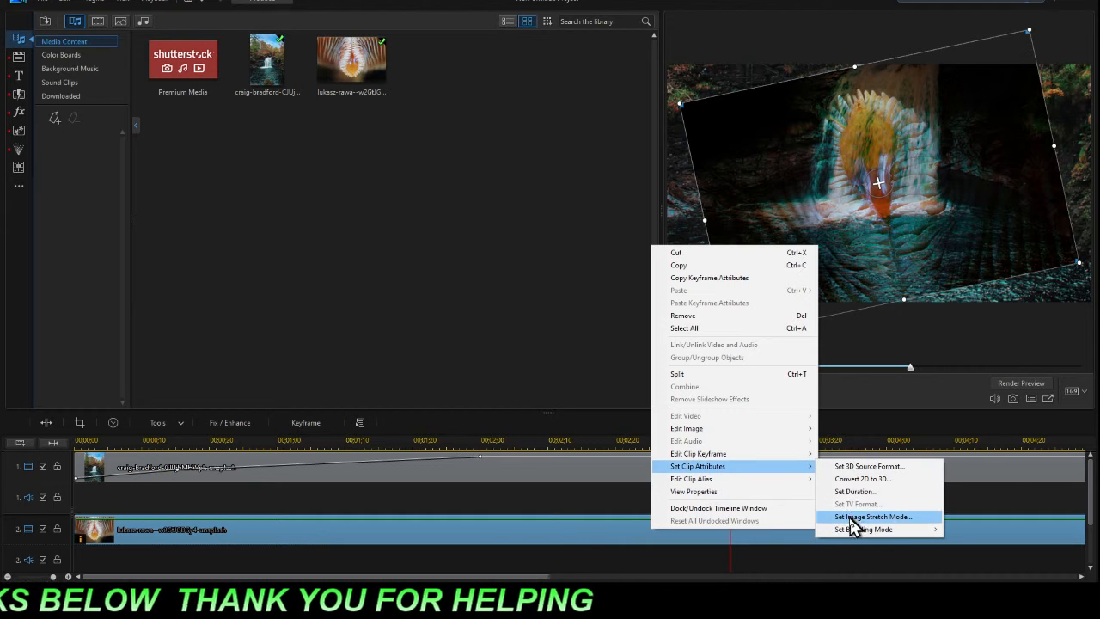
{"action": "mouse_move", "coordinate": [870, 529]}
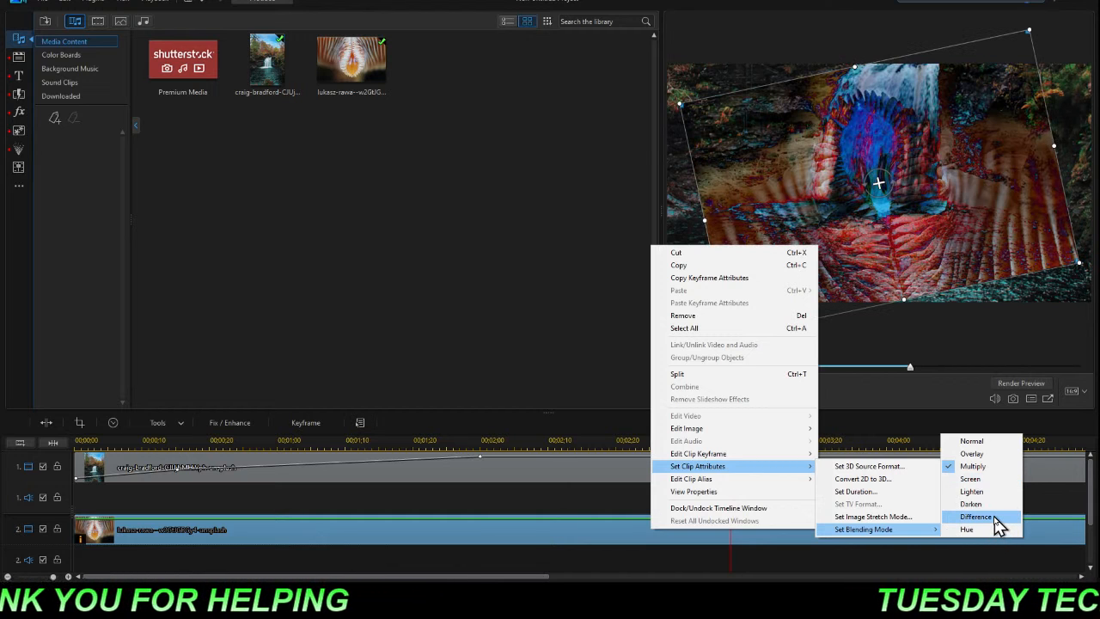
{"action": "left_click", "coordinate": [994, 517]}
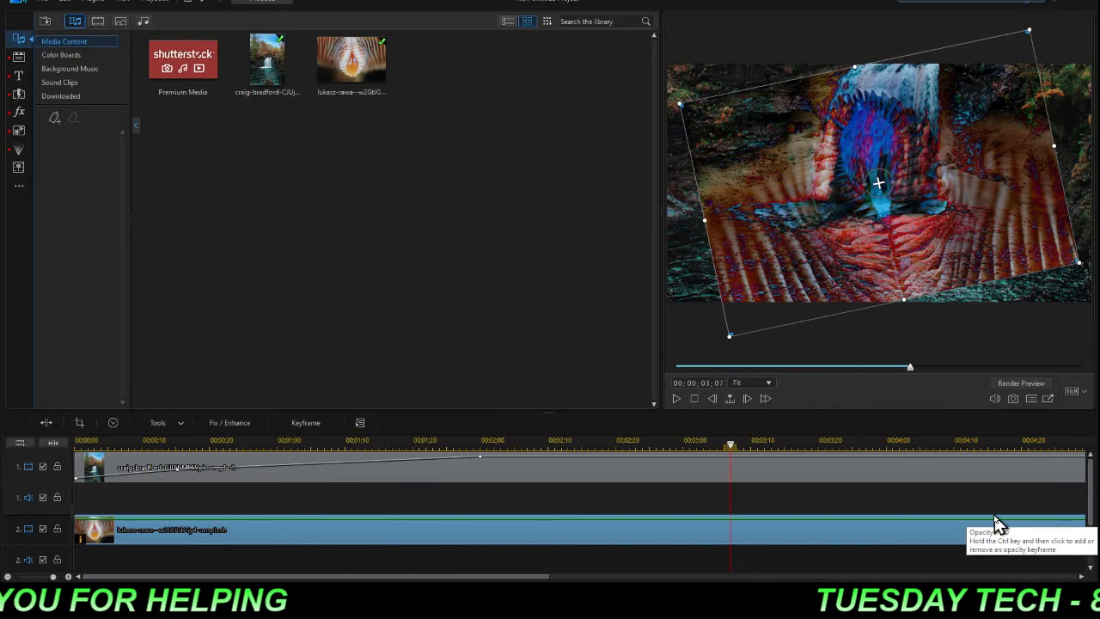
- Play back the Difference blend from the start of the timeline and scrub through it
{"action": "left_click", "coordinate": [696, 399]}
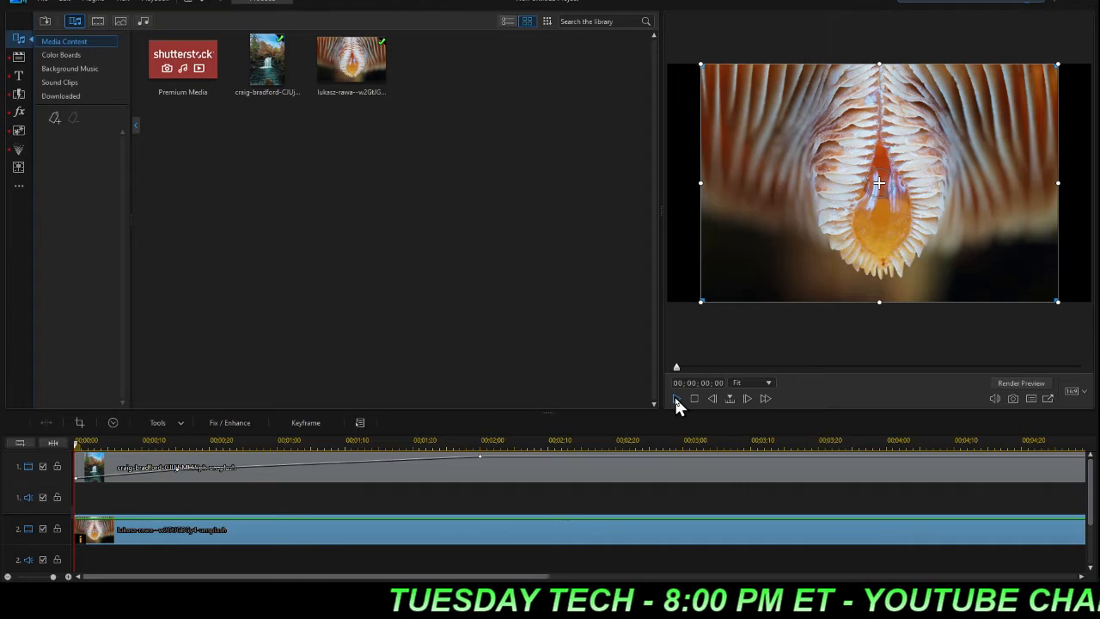
{"action": "left_click", "coordinate": [675, 398]}
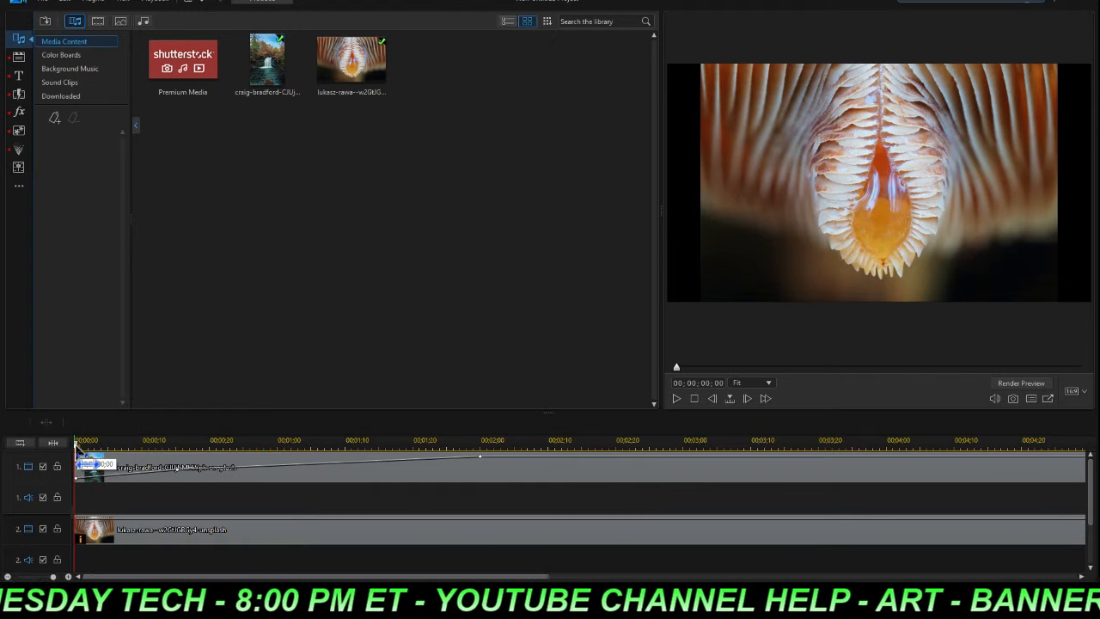
{"action": "mouse_move", "coordinate": [83, 451]}
{"action": "left_mouse_down"}
{"action": "mouse_move", "coordinate": [548, 447]}
{"action": "mouse_move", "coordinate": [392, 448]}
{"action": "left_mouse_up"}
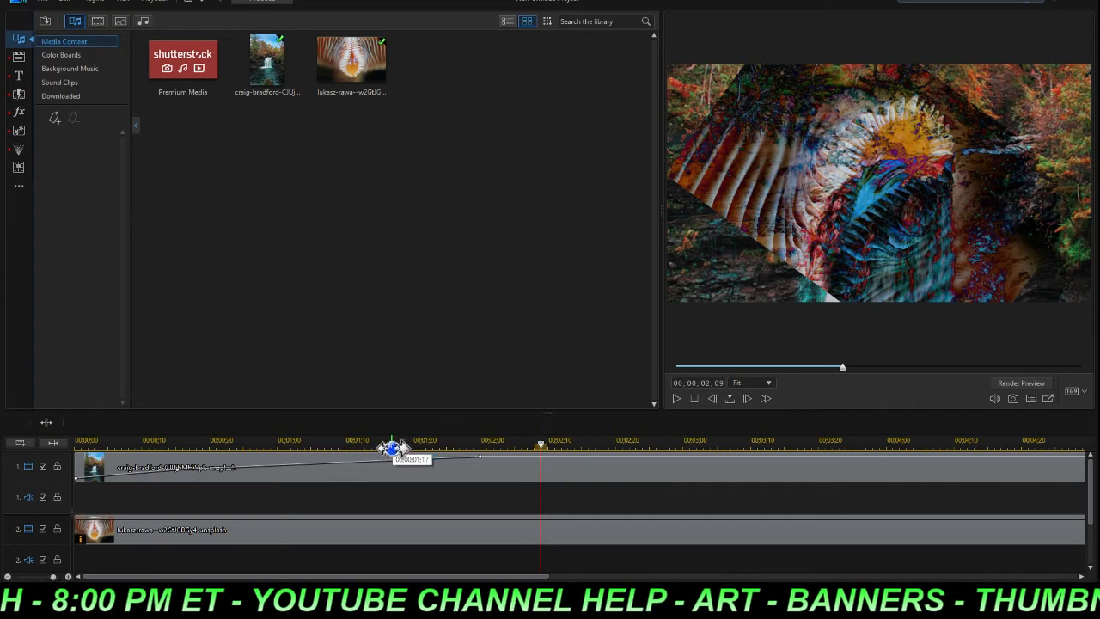
- Raise the waterfall clip's first two opacity keyframes to 100 and preview the blend at frame 7
{"action": "left_click", "coordinate": [197, 478]}
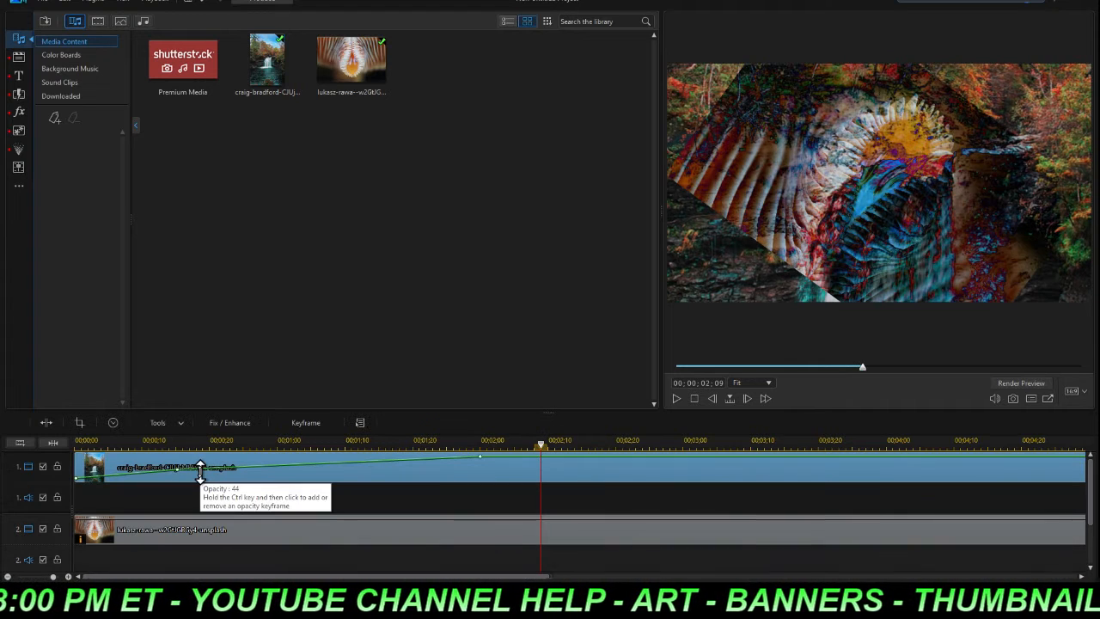
{"action": "left_click_drag", "start_coordinate": [180, 476], "coordinate": [178, 454]}
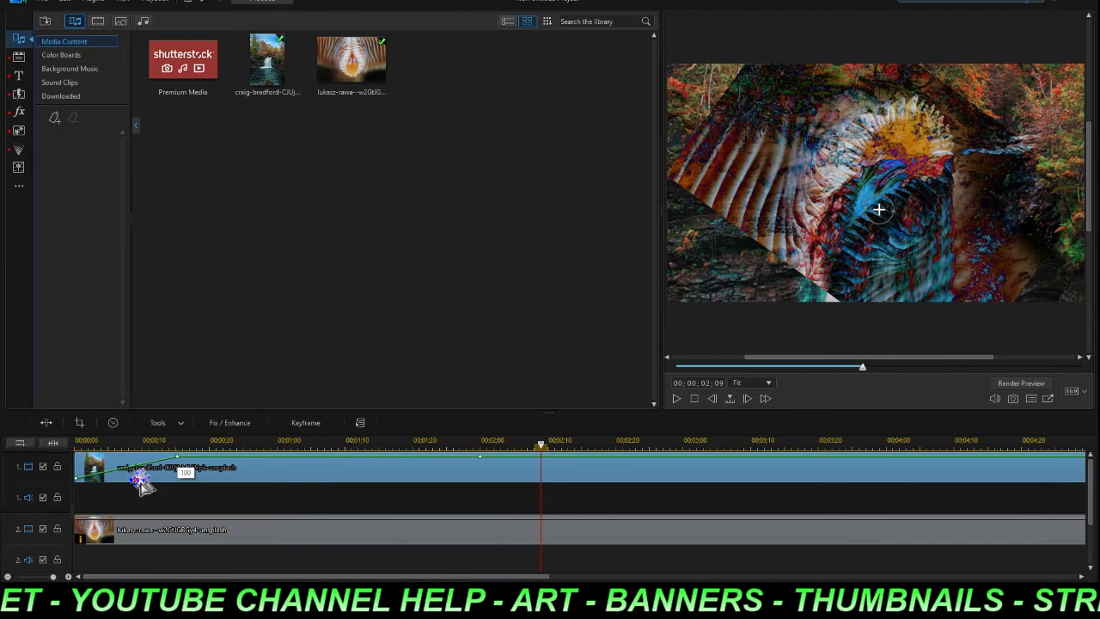
{"action": "left_click_drag", "start_coordinate": [77, 485], "coordinate": [81, 451]}
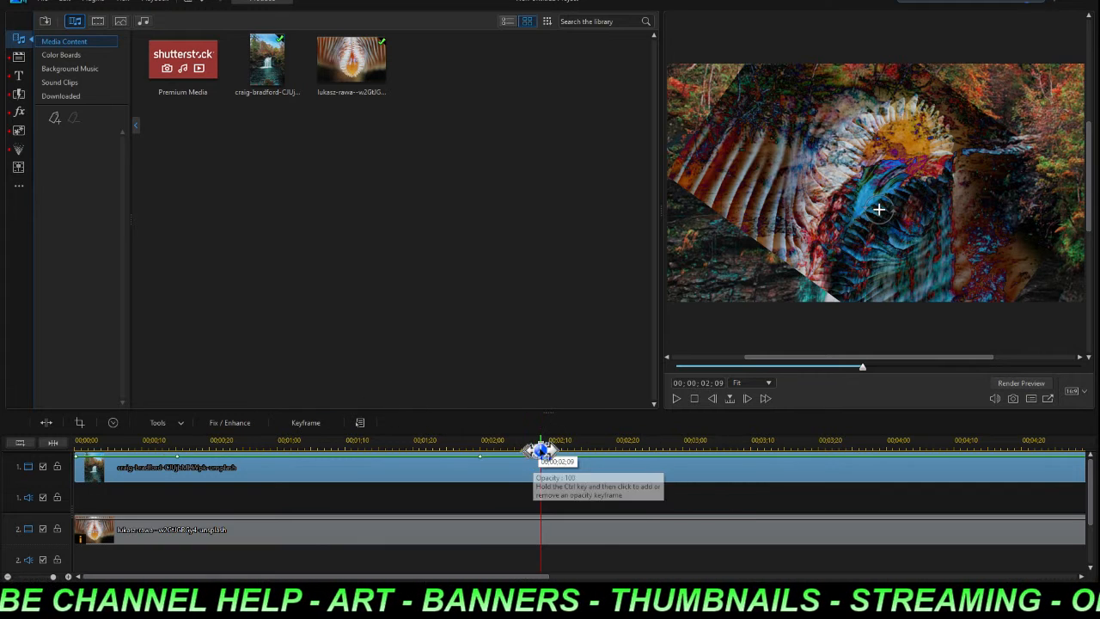
{"action": "left_click_drag", "start_coordinate": [543, 444], "coordinate": [123, 458]}
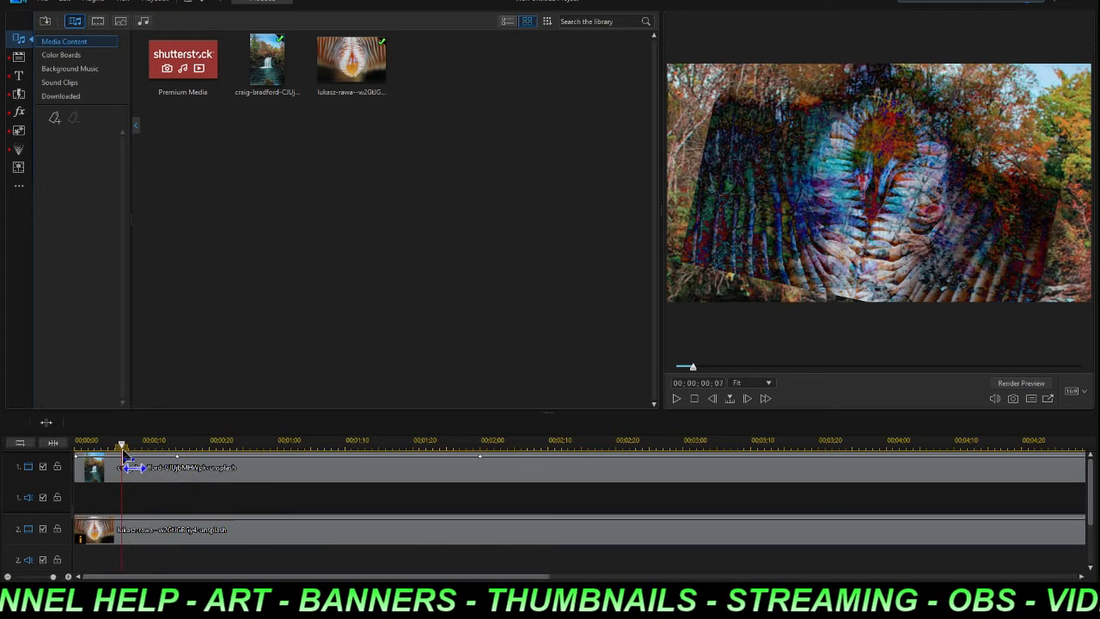
{"action": "left_click", "coordinate": [172, 469]}
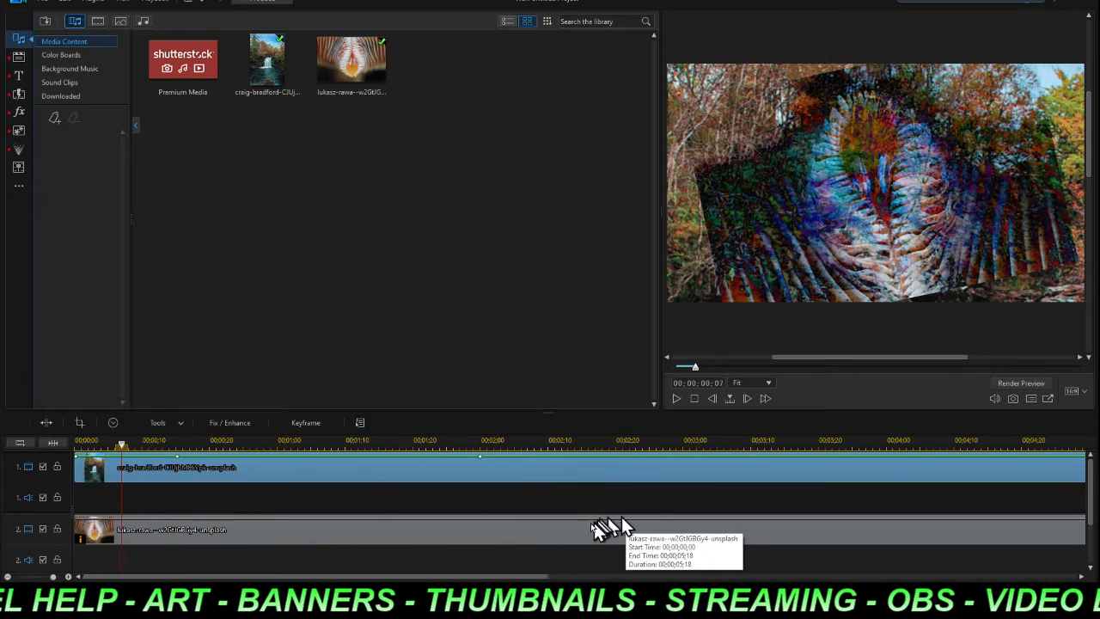
- Set the blending mode of the close-up photo on track 2 to Lighten and play back the blend
{"action": "left_click", "coordinate": [581, 531]}
{"action": "right_click", "coordinate": [587, 531]}
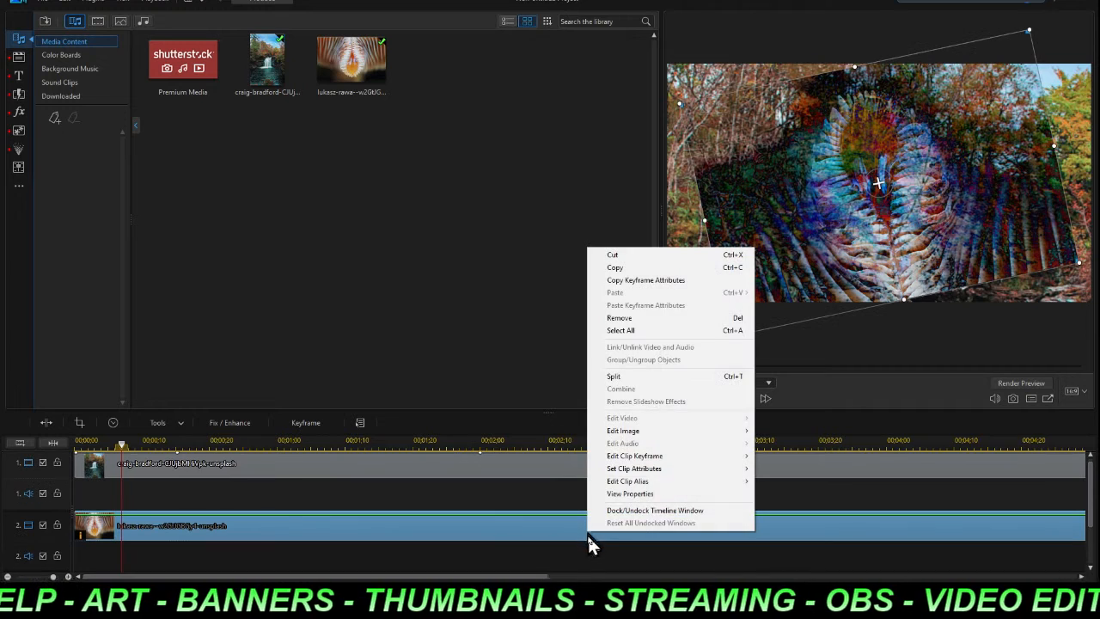
{"action": "mouse_move", "coordinate": [654, 471]}
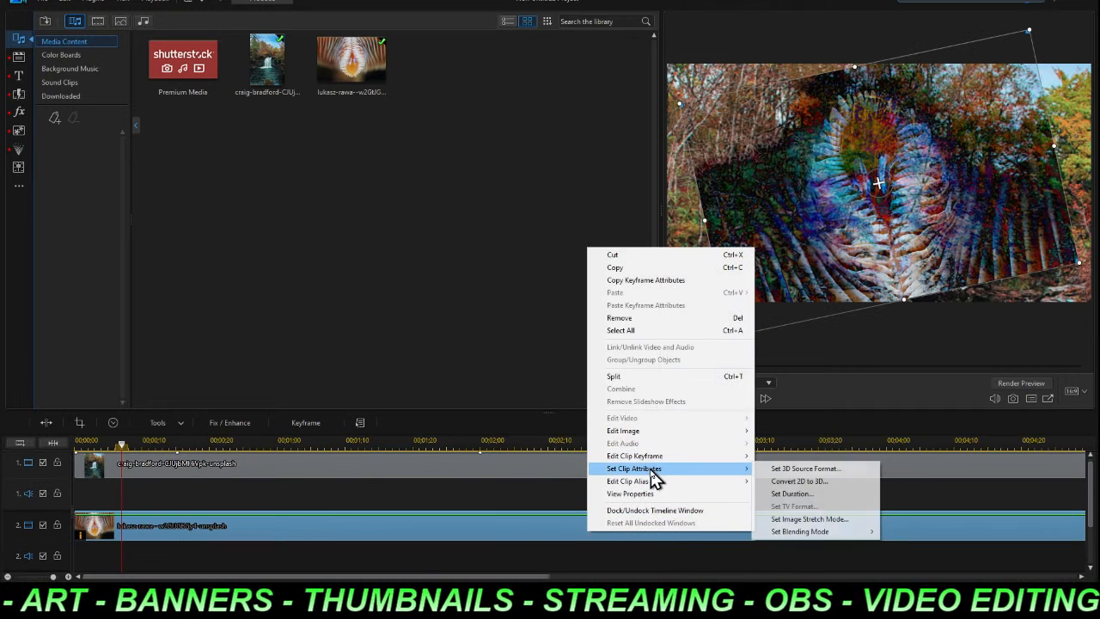
{"action": "mouse_move", "coordinate": [845, 533]}
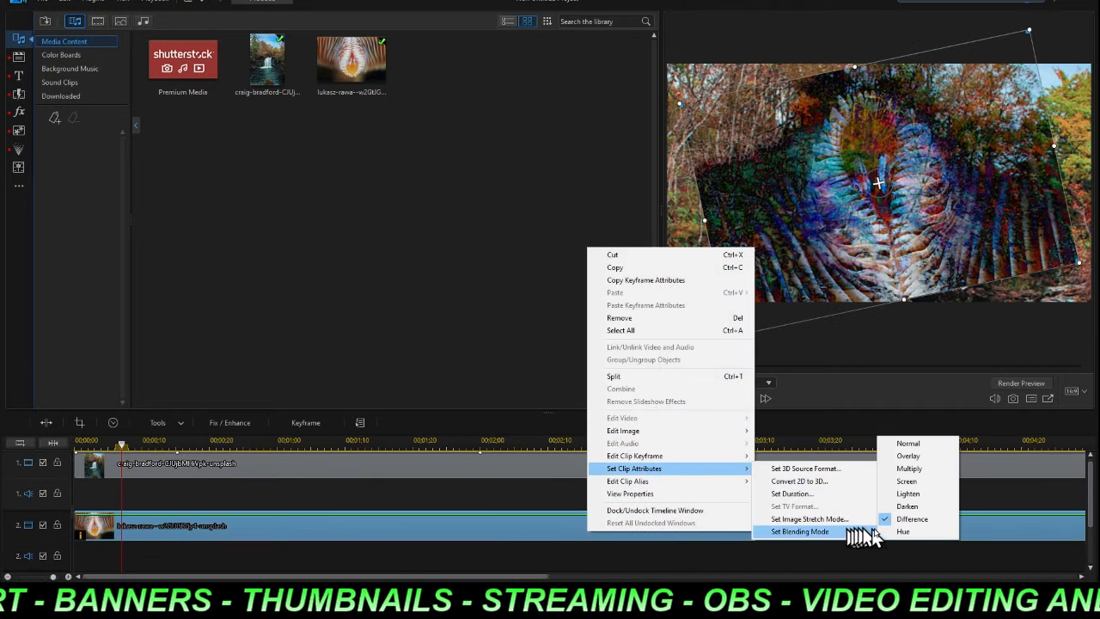
{"action": "left_click", "coordinate": [929, 493]}
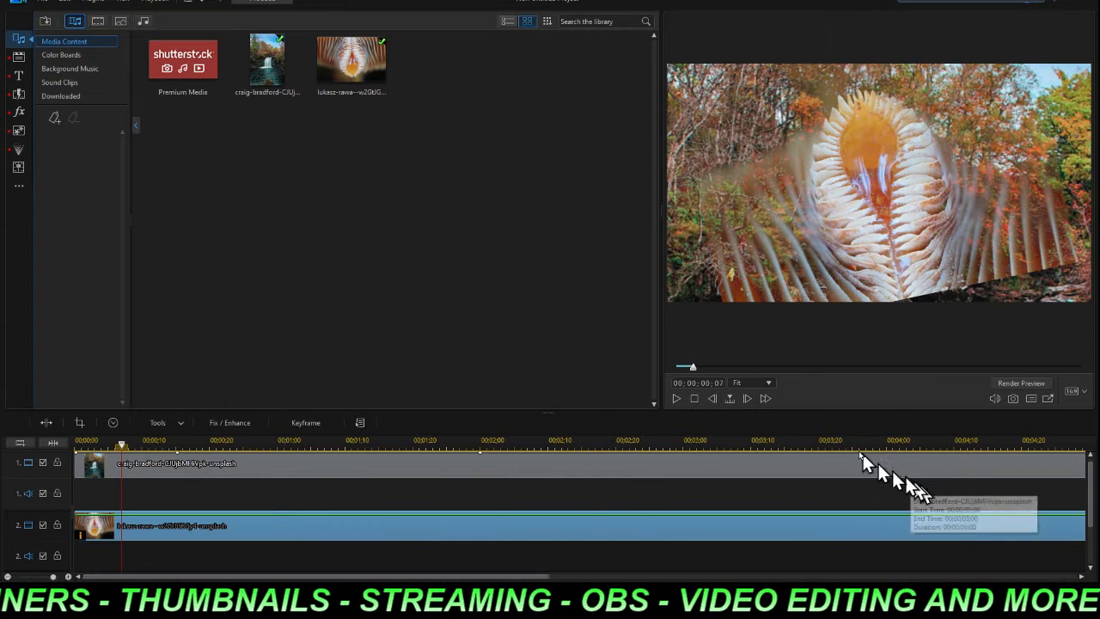
{"action": "left_click", "coordinate": [675, 398]}
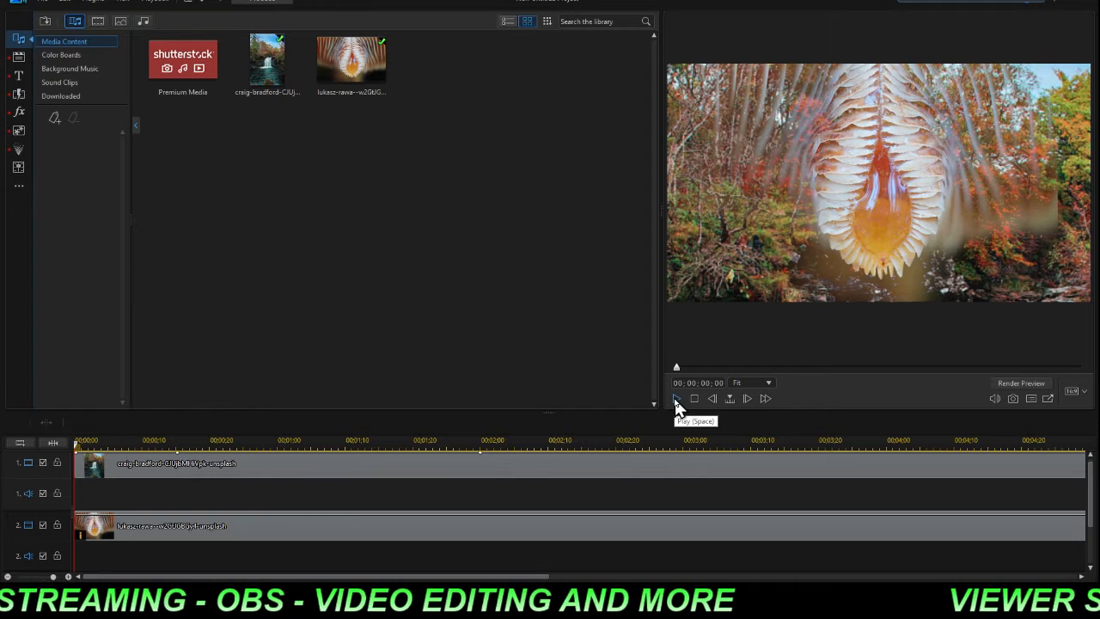
- Set the close-up photo's scale height to 2.0 with the aspect ratio maintained, apply it and play back the timeline
{"action": "double_click", "coordinate": [631, 530]}
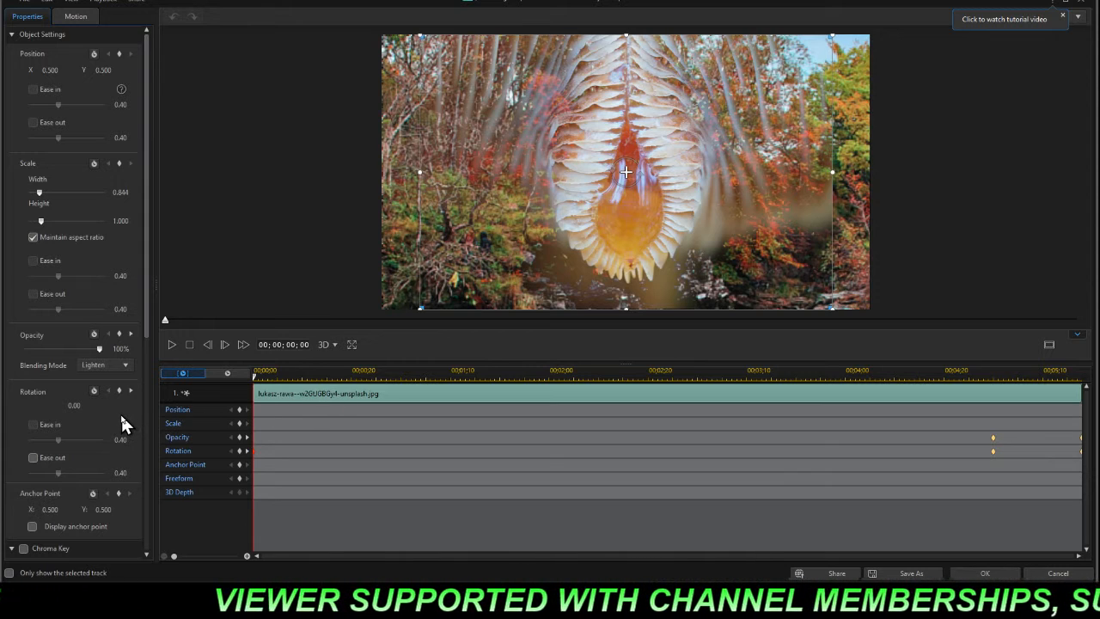
{"action": "left_click", "coordinate": [118, 221]}
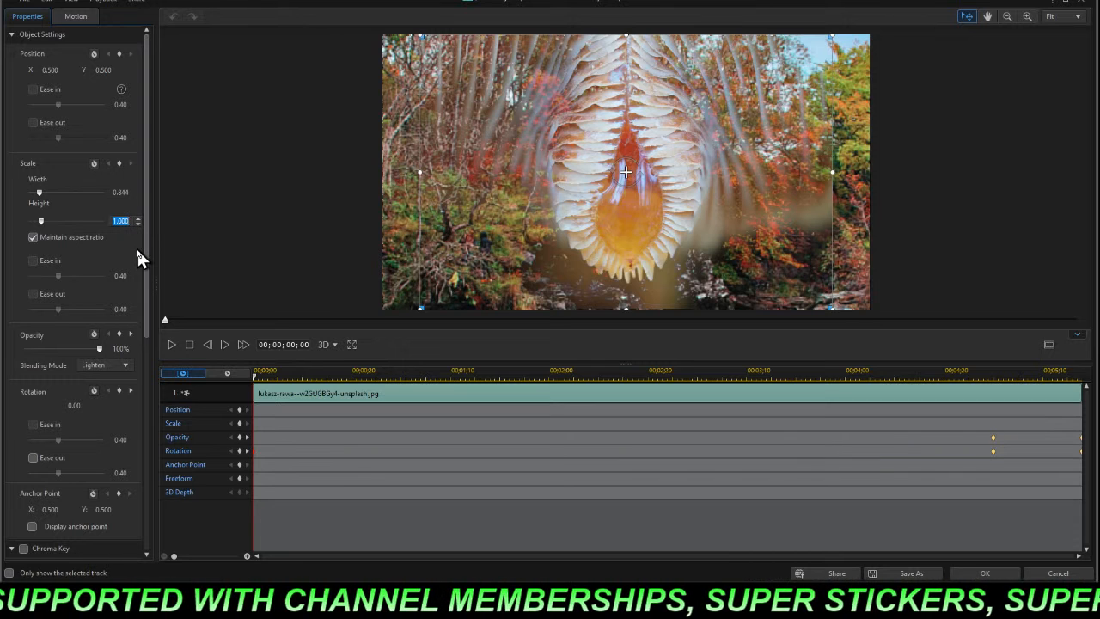
{"action": "type", "text": "2.0"}
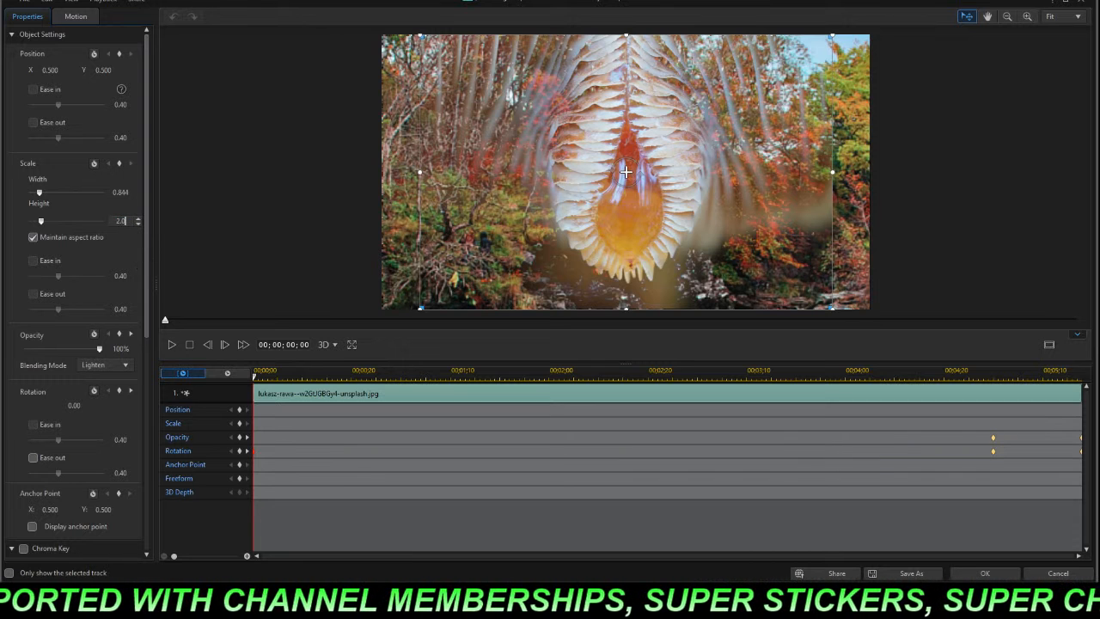
{"action": "key", "text": "Return"}
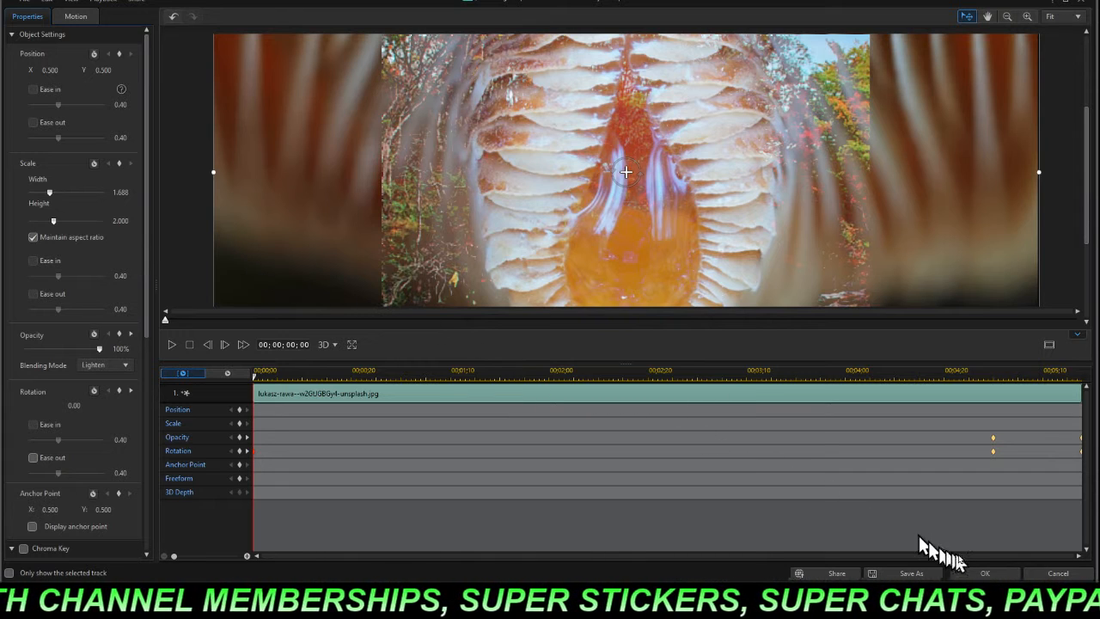
{"action": "left_click", "coordinate": [985, 573]}
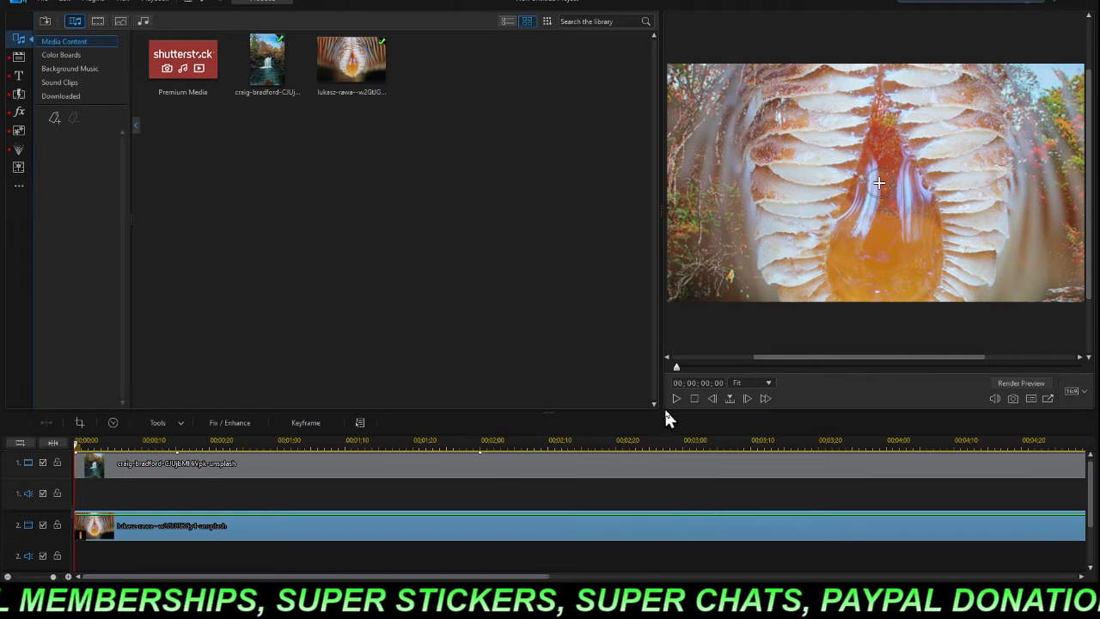
{"action": "left_click", "coordinate": [676, 399]}
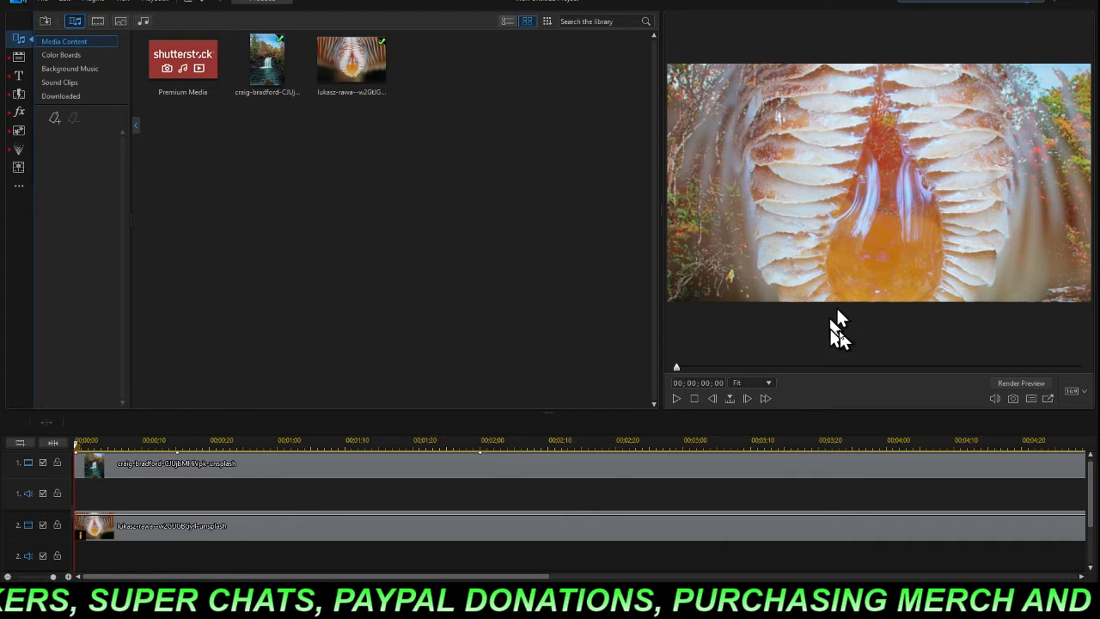
- Set the blending mode of the enlarged close-up photo on track 2 to Darken and play back the result
{"action": "right_click", "coordinate": [638, 525]}
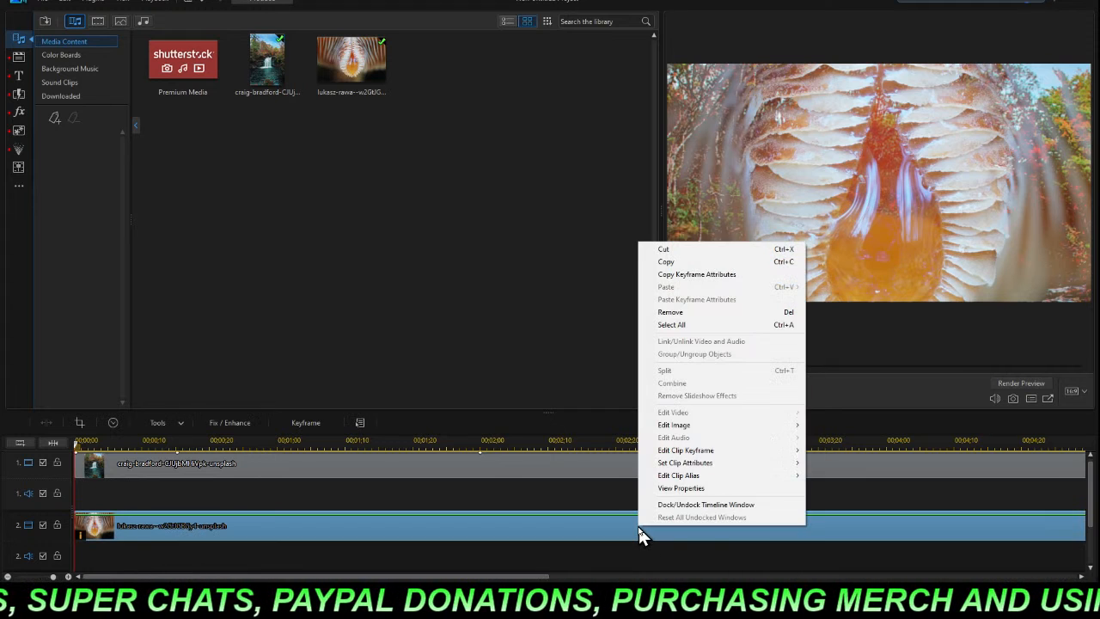
{"action": "mouse_move", "coordinate": [680, 468]}
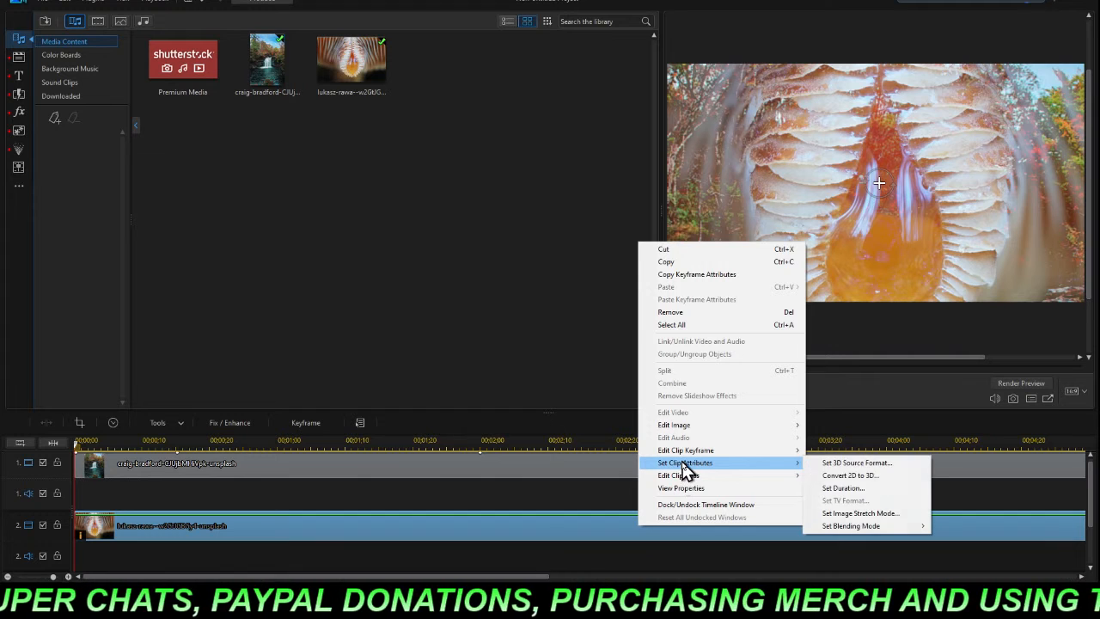
{"action": "mouse_move", "coordinate": [852, 527]}
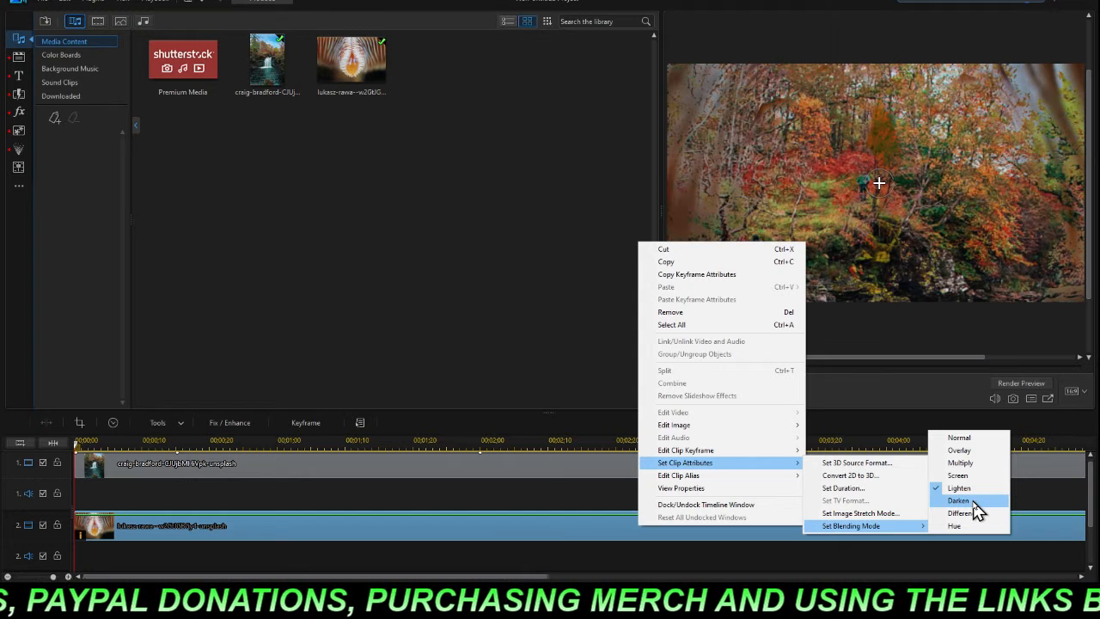
{"action": "left_click", "coordinate": [974, 502]}
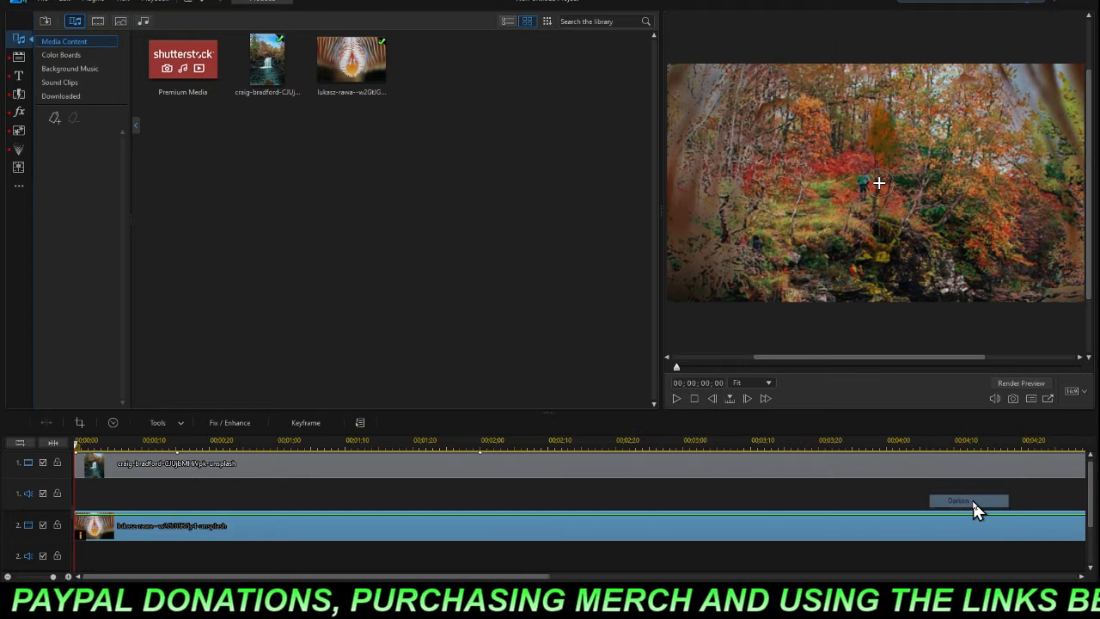
{"action": "left_click", "coordinate": [677, 398]}
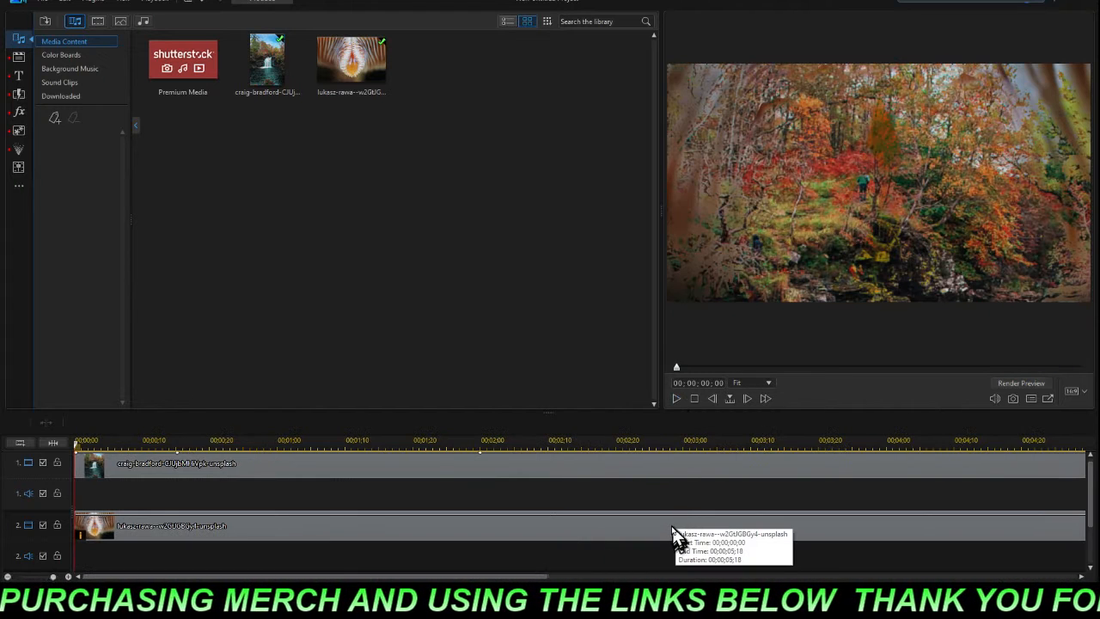
- Change the enlarged close-up photo's blending mode on track 2 to Multiply and play back the blend
{"action": "right_click", "coordinate": [679, 524]}
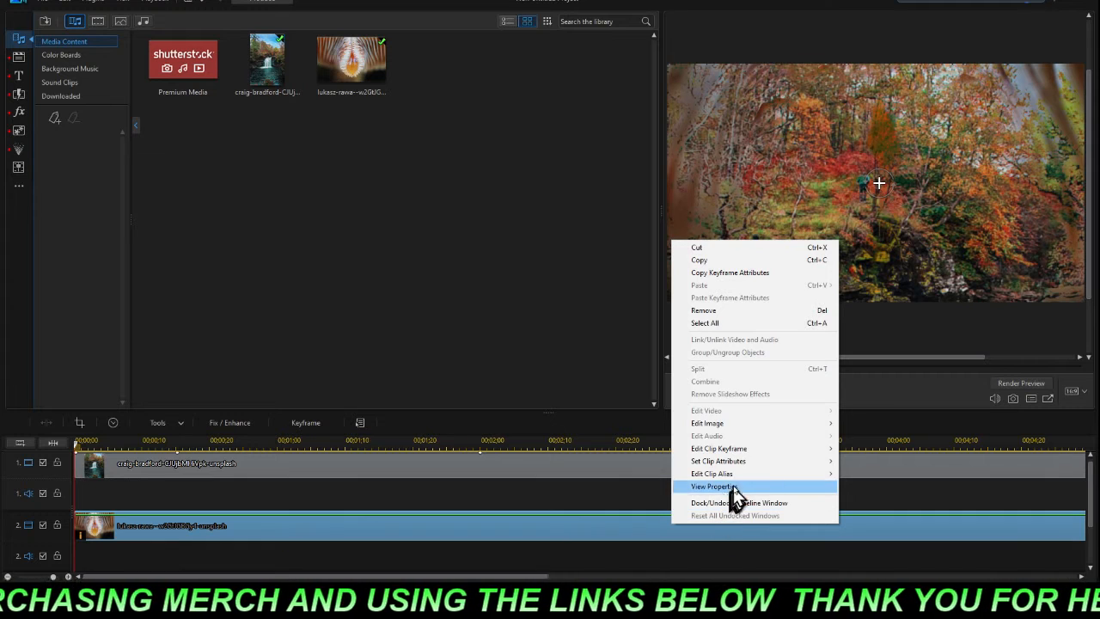
{"action": "mouse_move", "coordinate": [734, 464]}
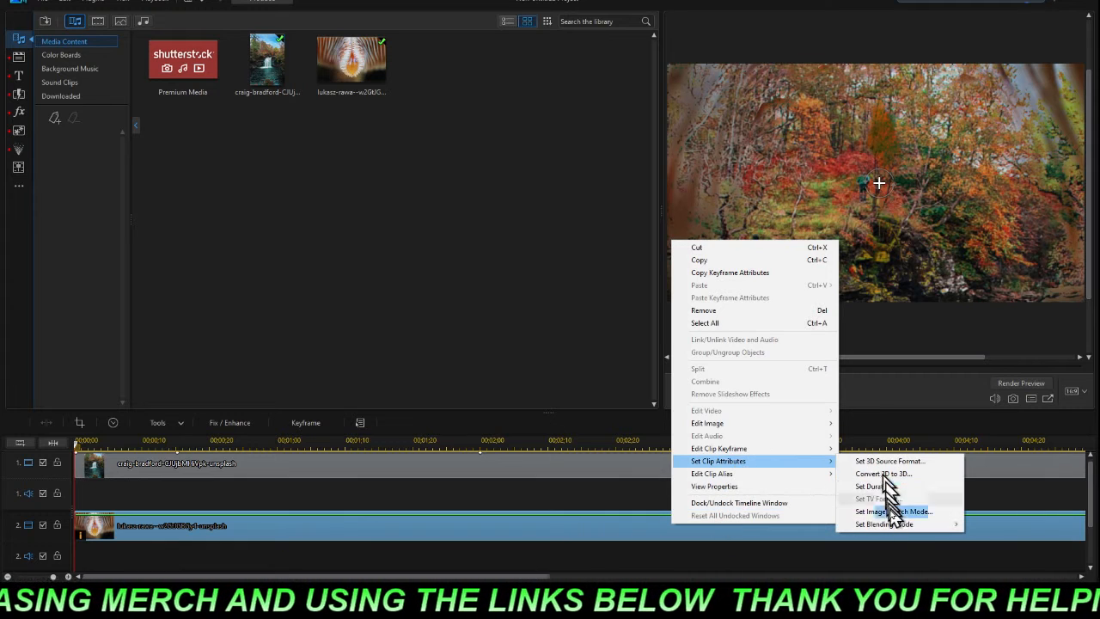
{"action": "mouse_move", "coordinate": [894, 524]}
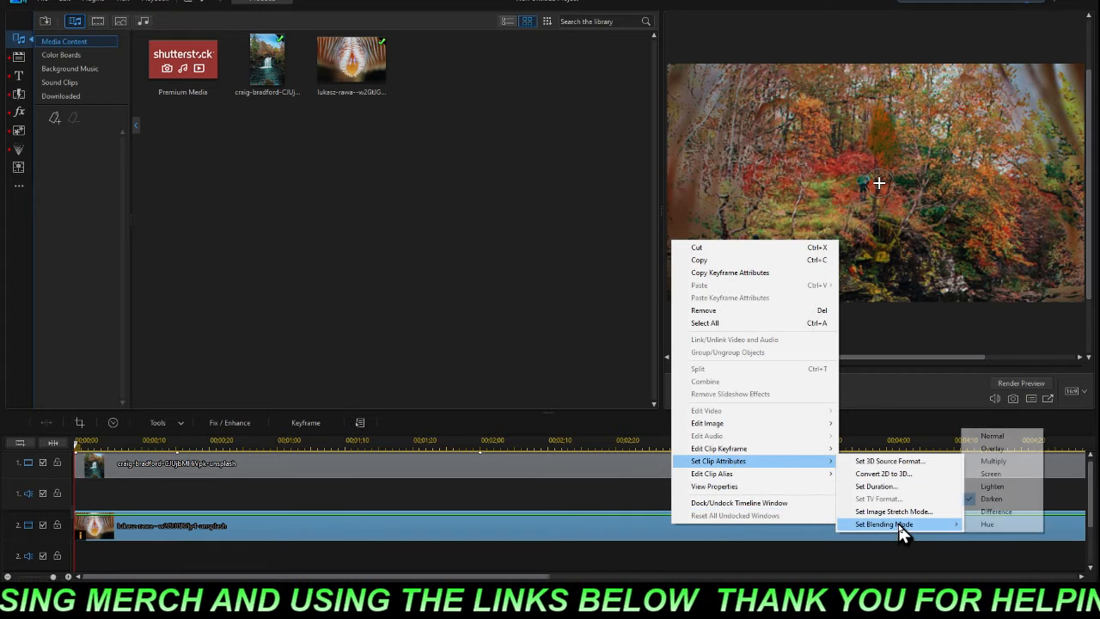
{"action": "left_click", "coordinate": [1001, 462]}
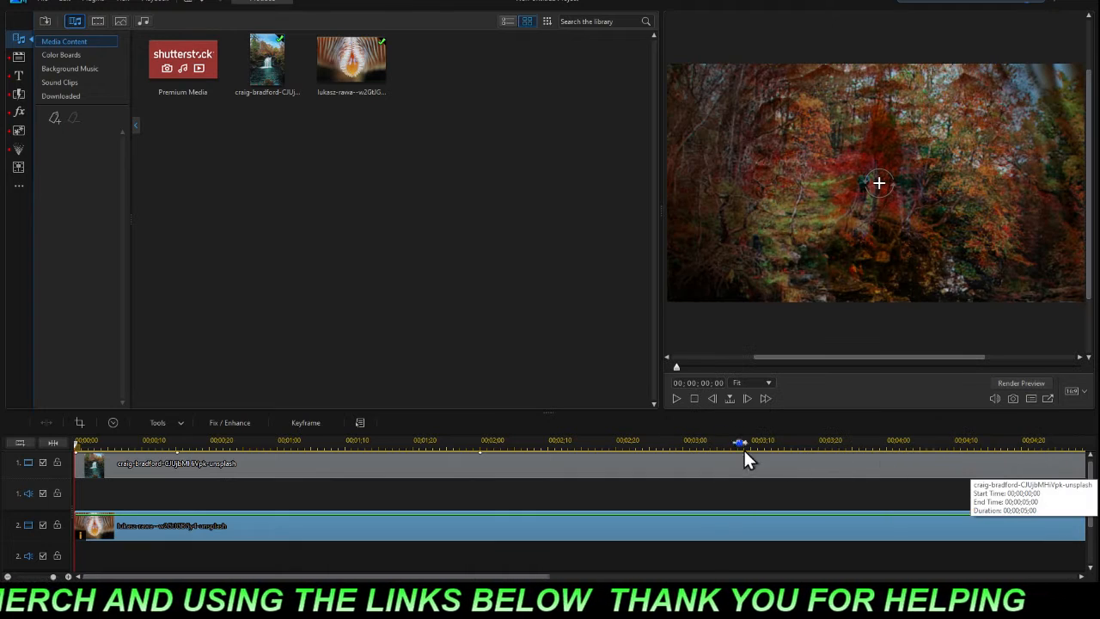
{"action": "left_click", "coordinate": [676, 402]}
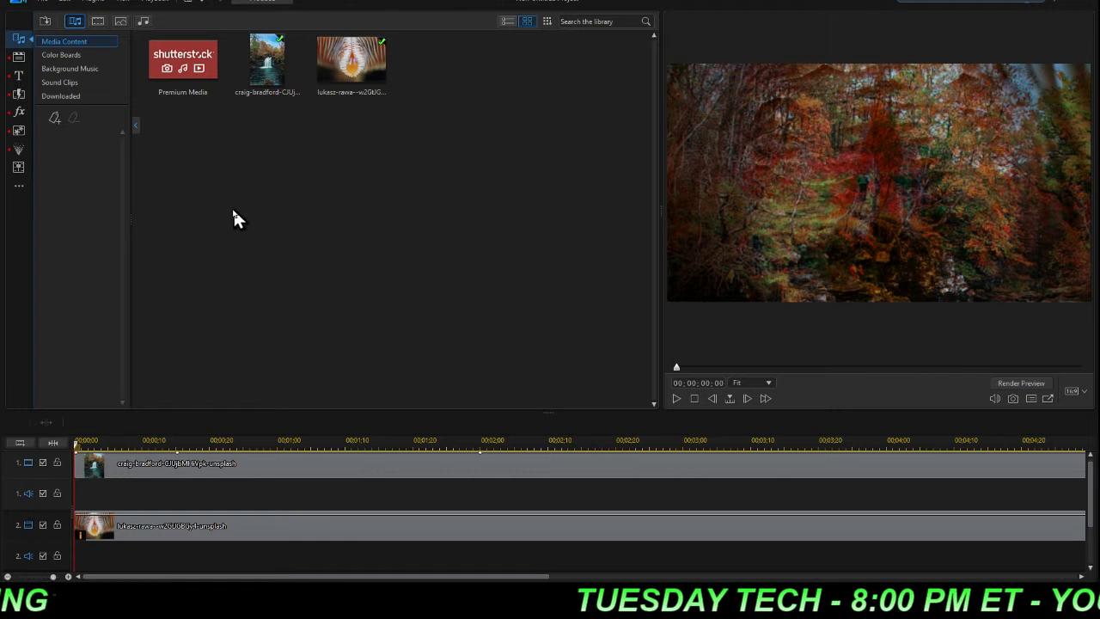
- Show the downloaded media in the library and delete both photo clips from tracks 1 and 2
{"action": "left_click", "coordinate": [74, 96]}
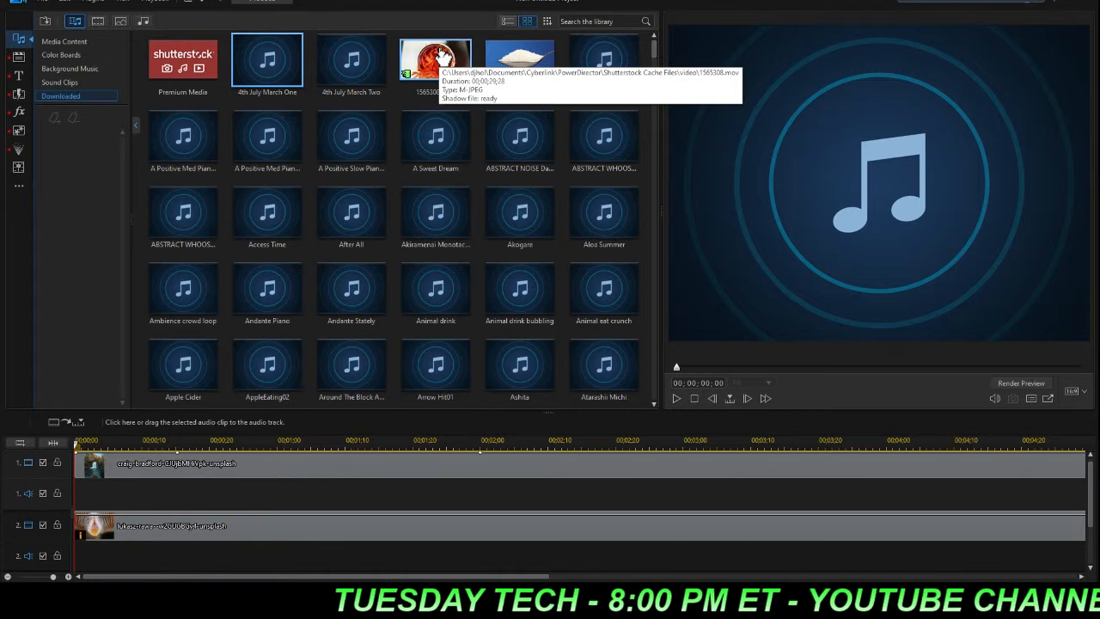
{"action": "left_click", "coordinate": [360, 530]}
{"action": "key", "text": "Delete"}
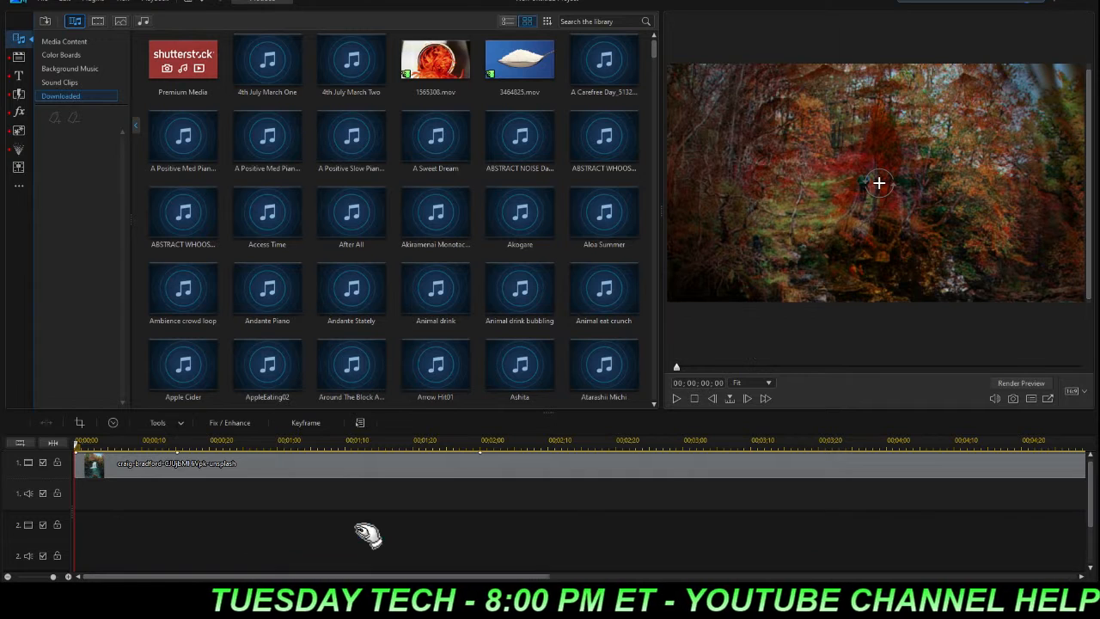
{"action": "left_click", "coordinate": [355, 469]}
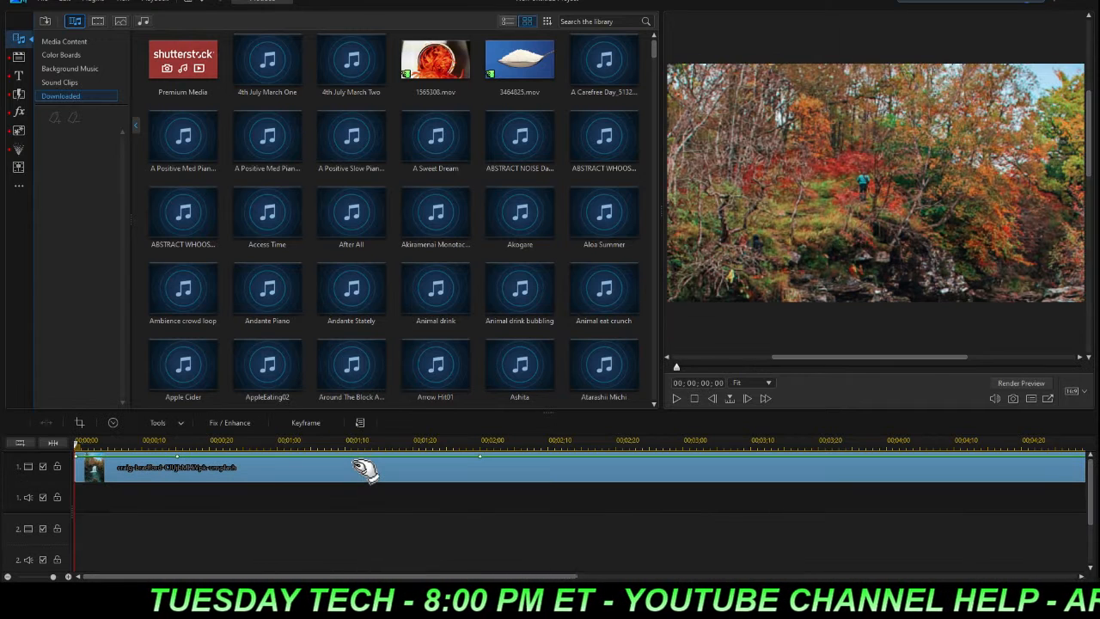
{"action": "key", "text": "Delete"}
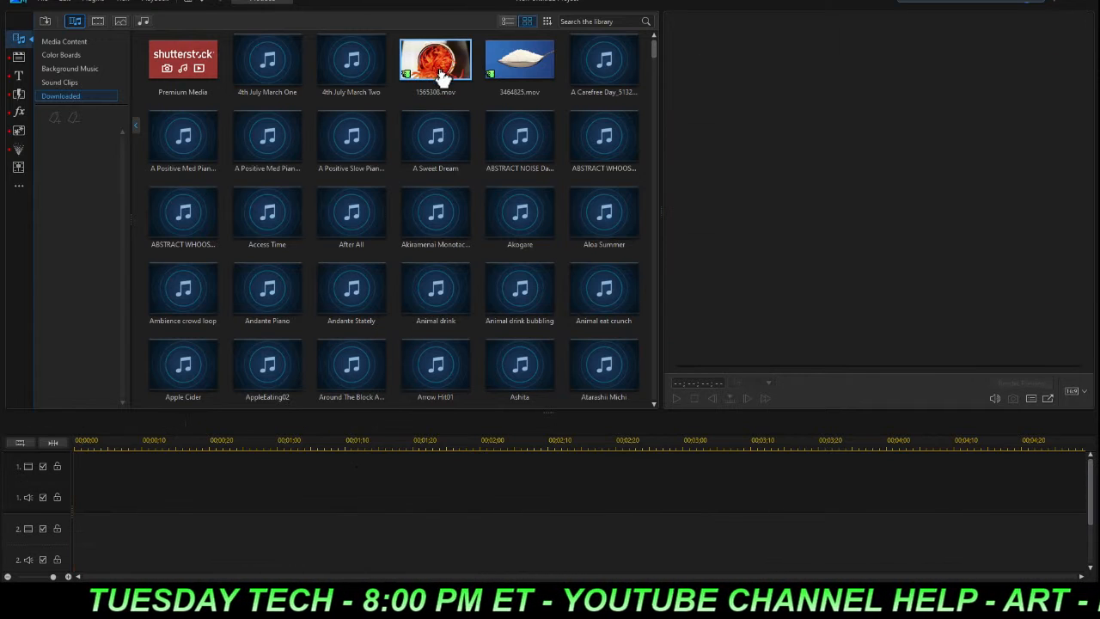
- Place the downloaded video 1565308.mov at the start of track 1 and play it back
{"action": "left_click_drag", "start_coordinate": [435, 59], "coordinate": [61, 474]}
{"action": "left_click", "coordinate": [238, 469]}
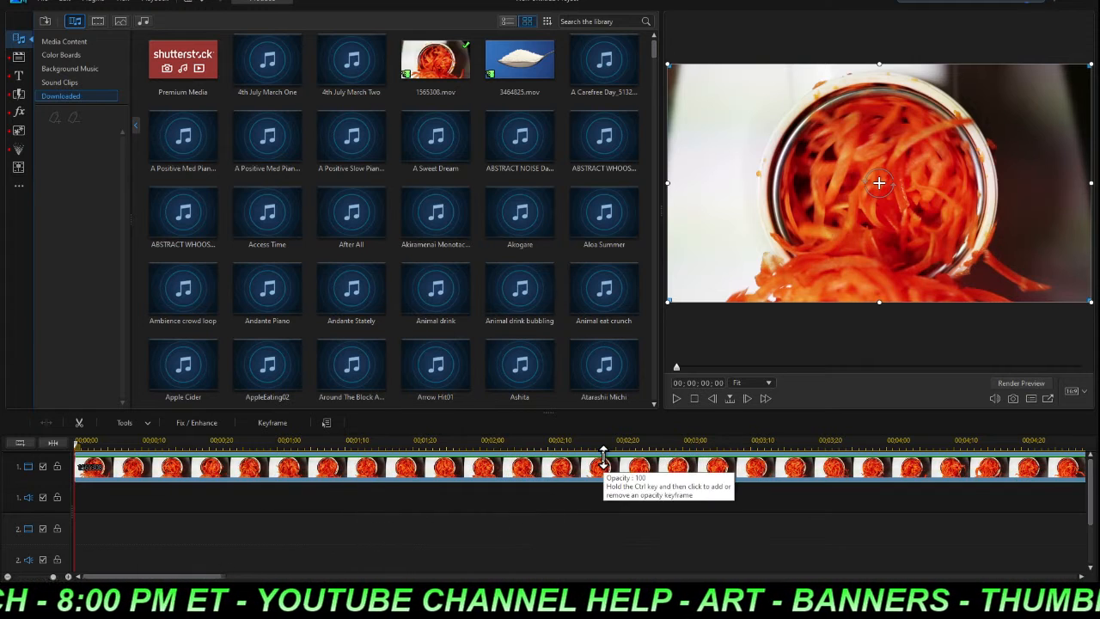
{"action": "left_click", "coordinate": [677, 399]}
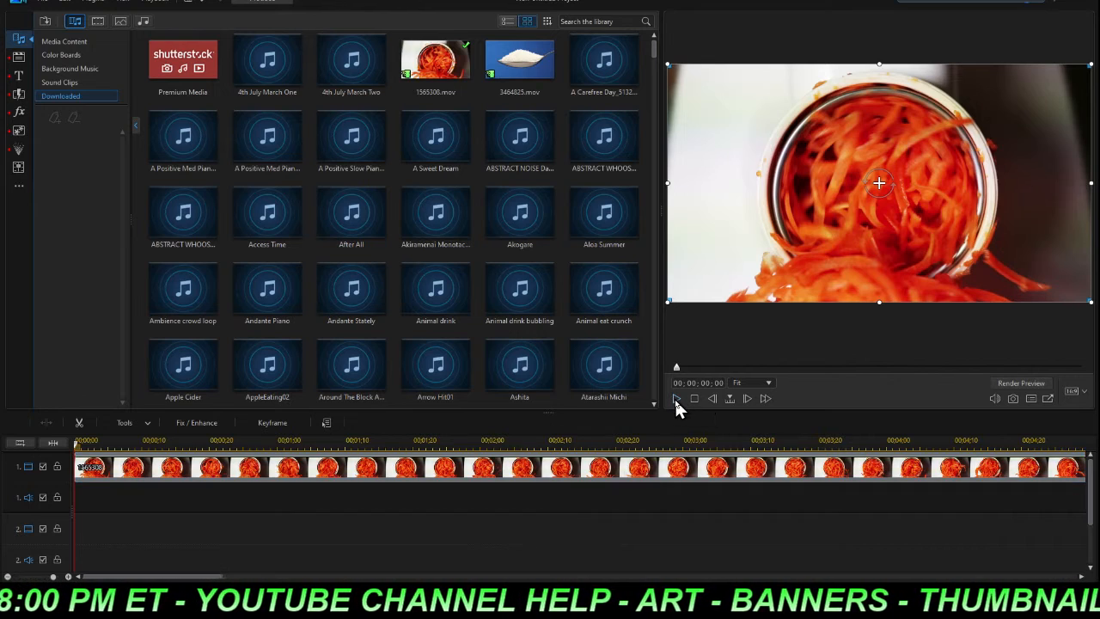
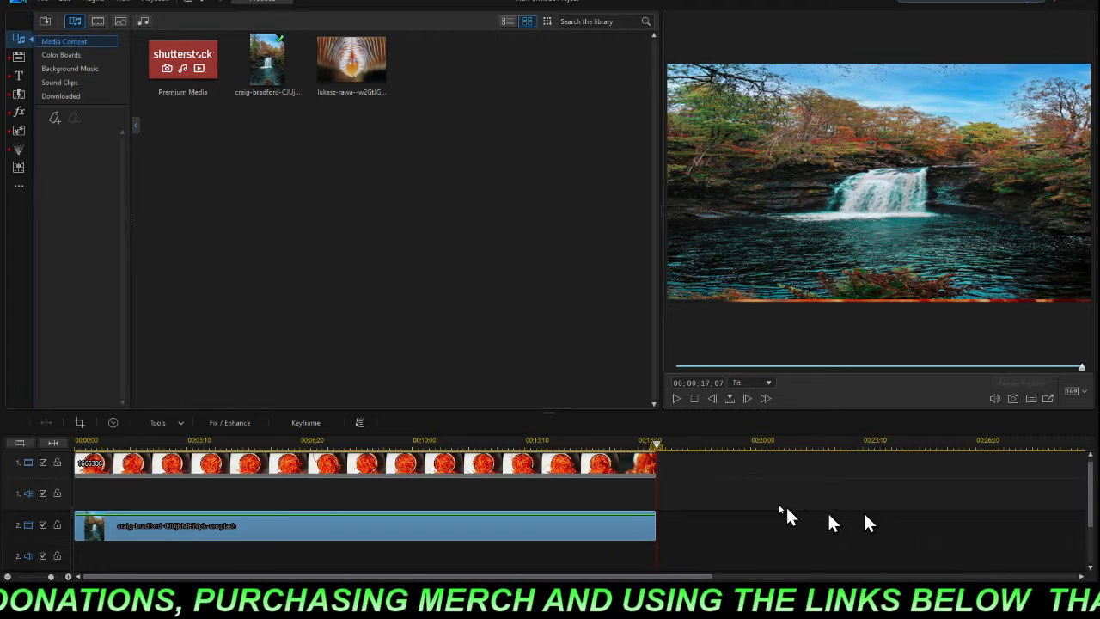
- Set the blending mode of the waterfall photo on track 2 to Multiply and play back the blend over the video
{"action": "right_click", "coordinate": [453, 532]}
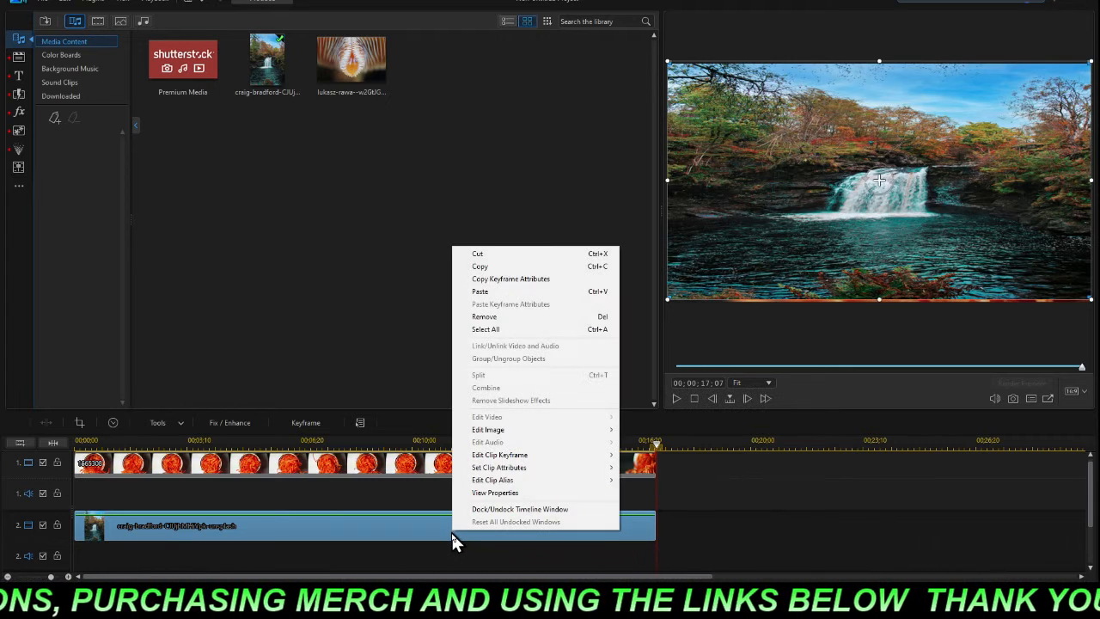
{"action": "mouse_move", "coordinate": [501, 469]}
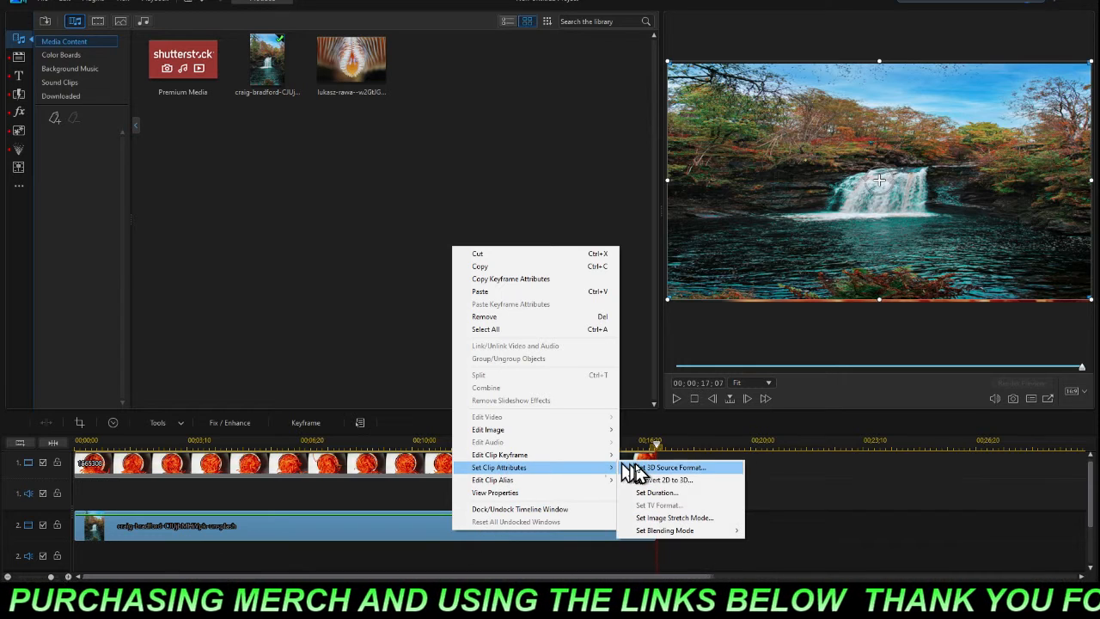
{"action": "mouse_move", "coordinate": [683, 530]}
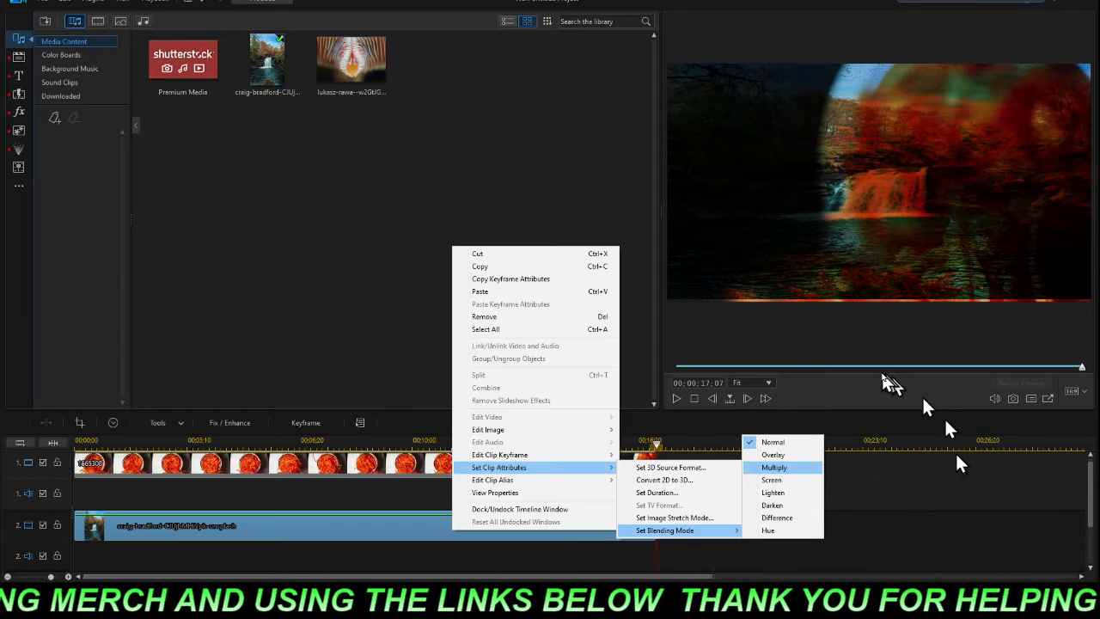
{"action": "left_click", "coordinate": [675, 399]}
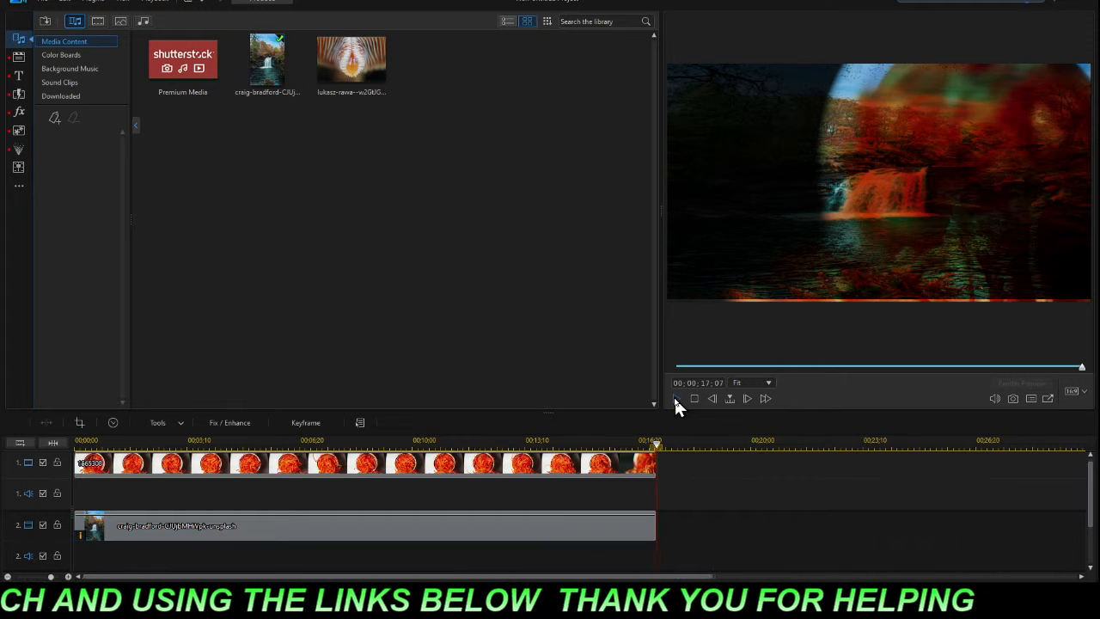
{"action": "left_click", "coordinate": [675, 399]}
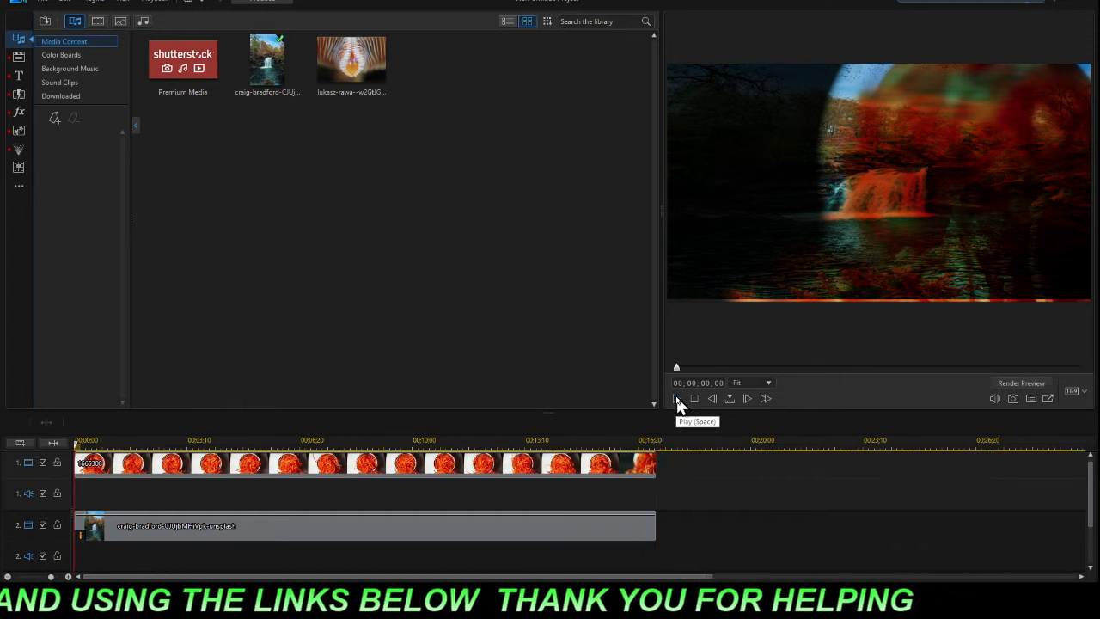
{"action": "left_click", "coordinate": [676, 399]}
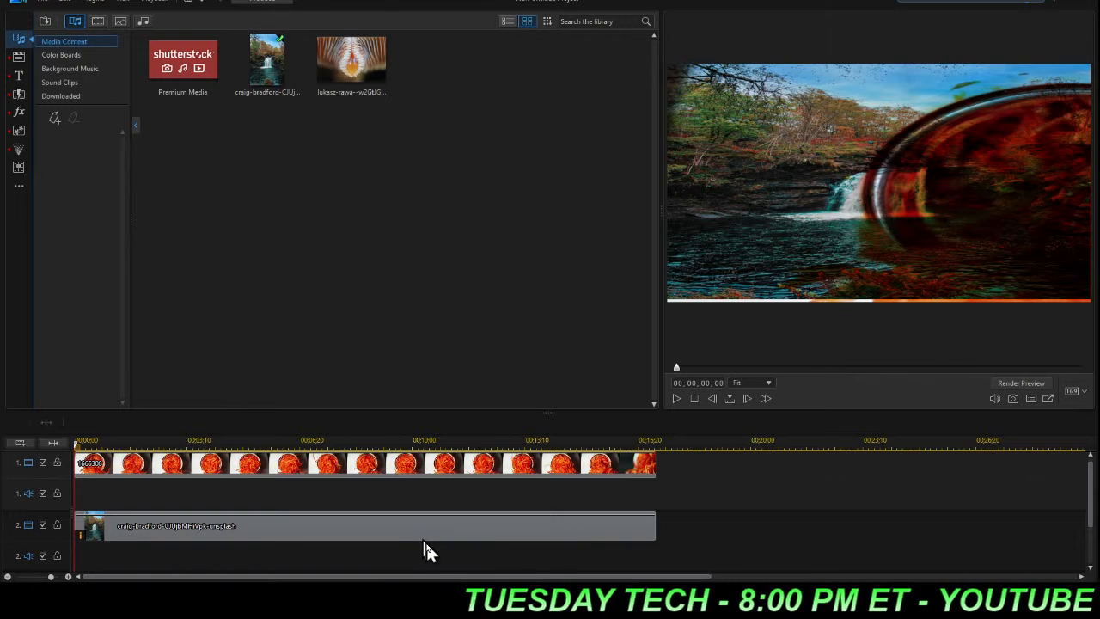
- Switch to Wondershare Filmora and import the waterfall and close-up photos from folder 000 on New Volume (D:) into the project media folder
{"action": "mouse_move", "coordinate": [547, 602]}
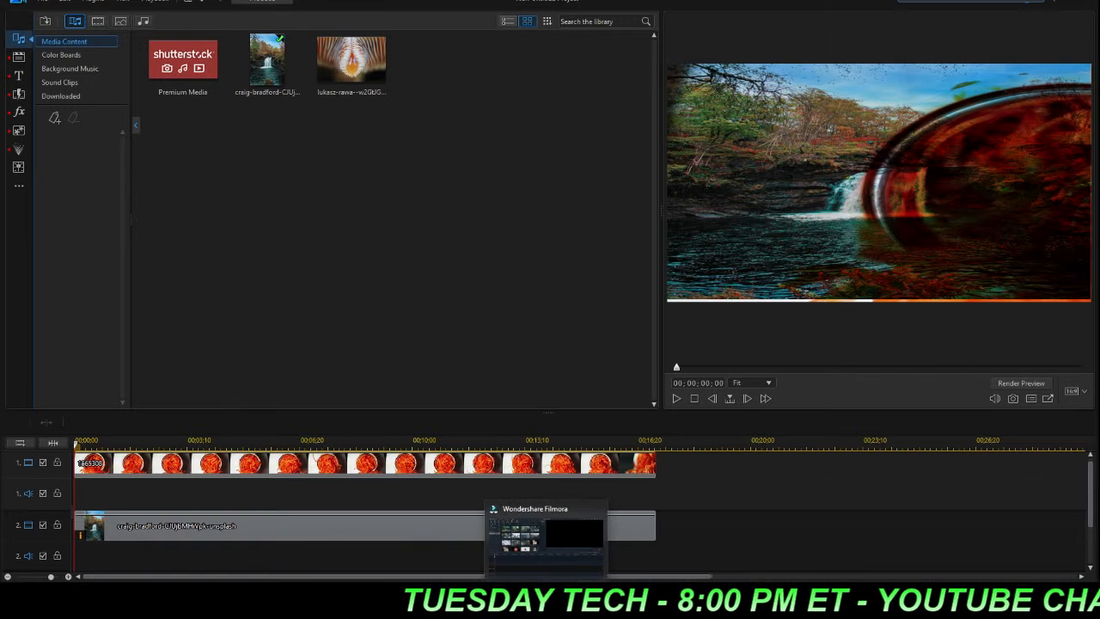
{"action": "left_click", "coordinate": [547, 601]}
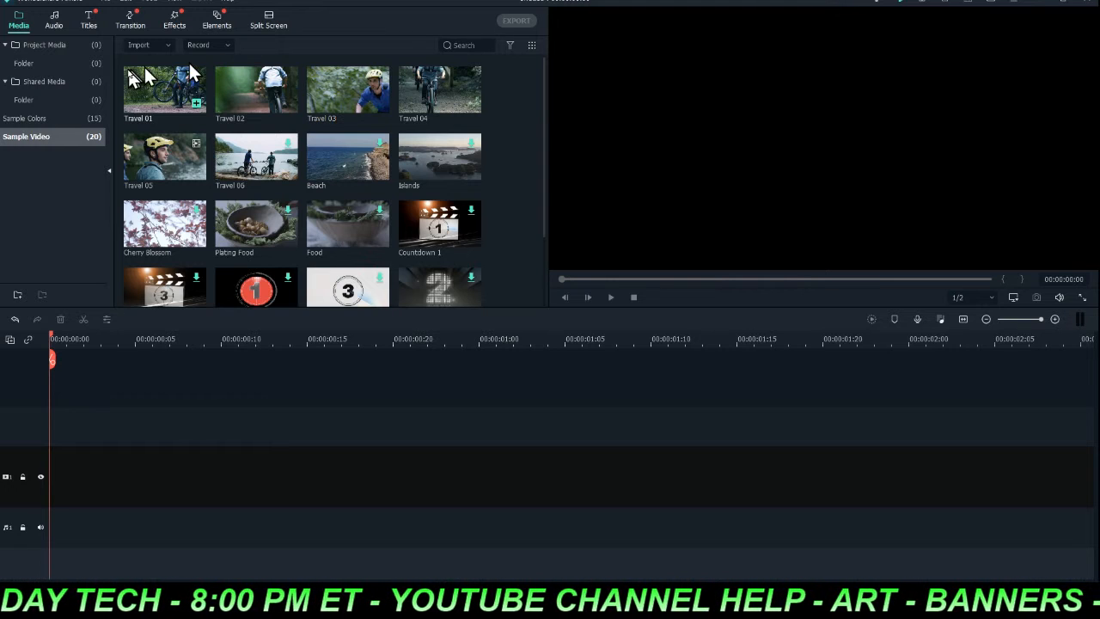
{"action": "left_click", "coordinate": [52, 63]}
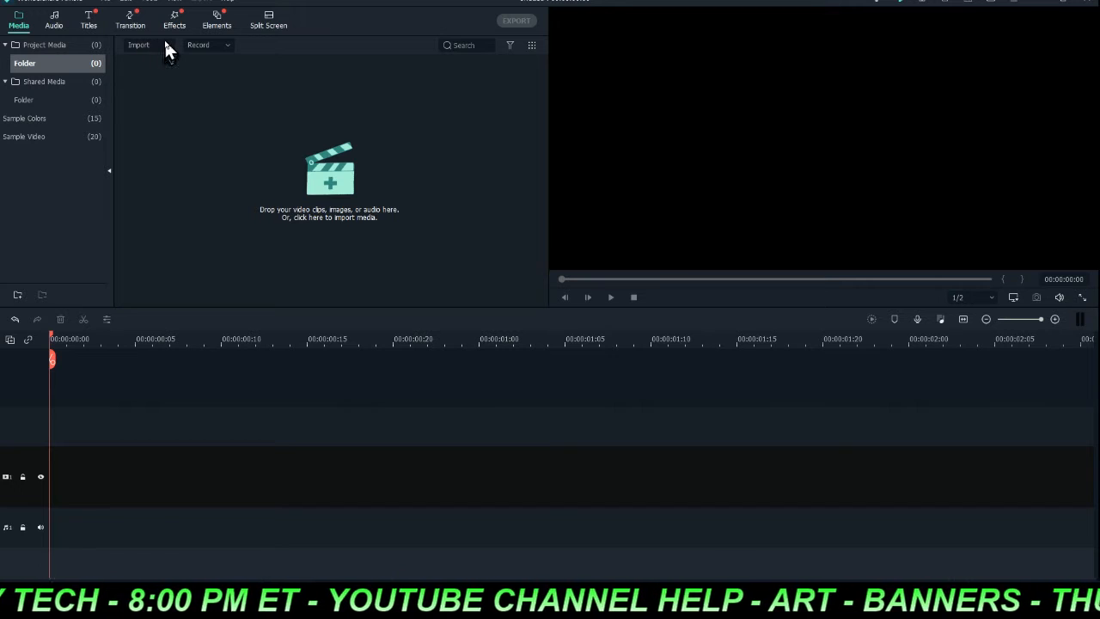
{"action": "left_click", "coordinate": [168, 44]}
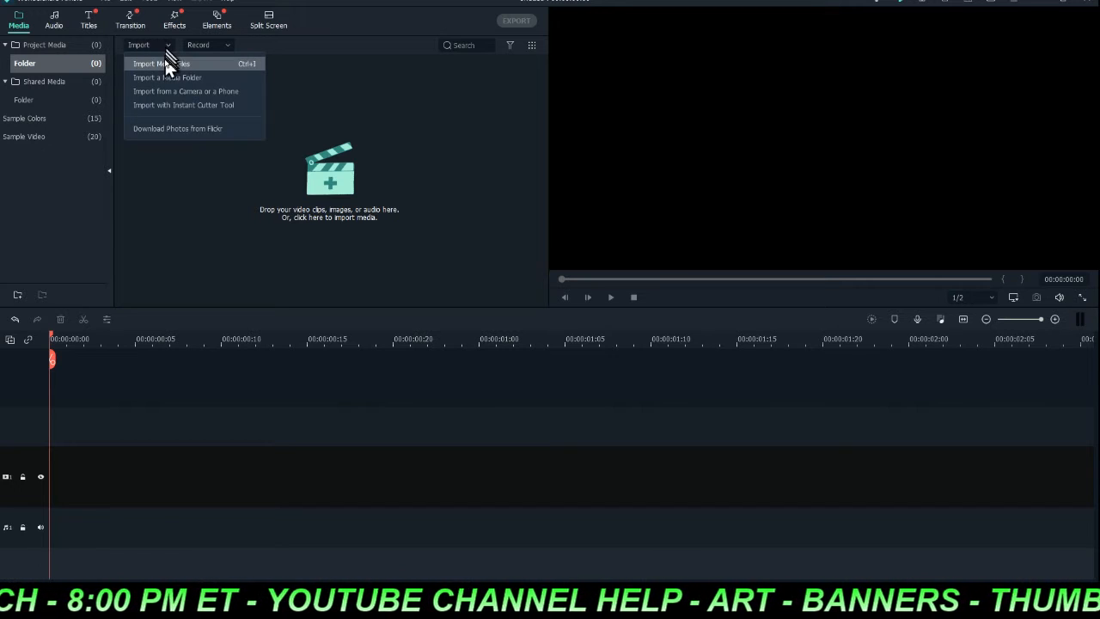
{"action": "left_click", "coordinate": [167, 64]}
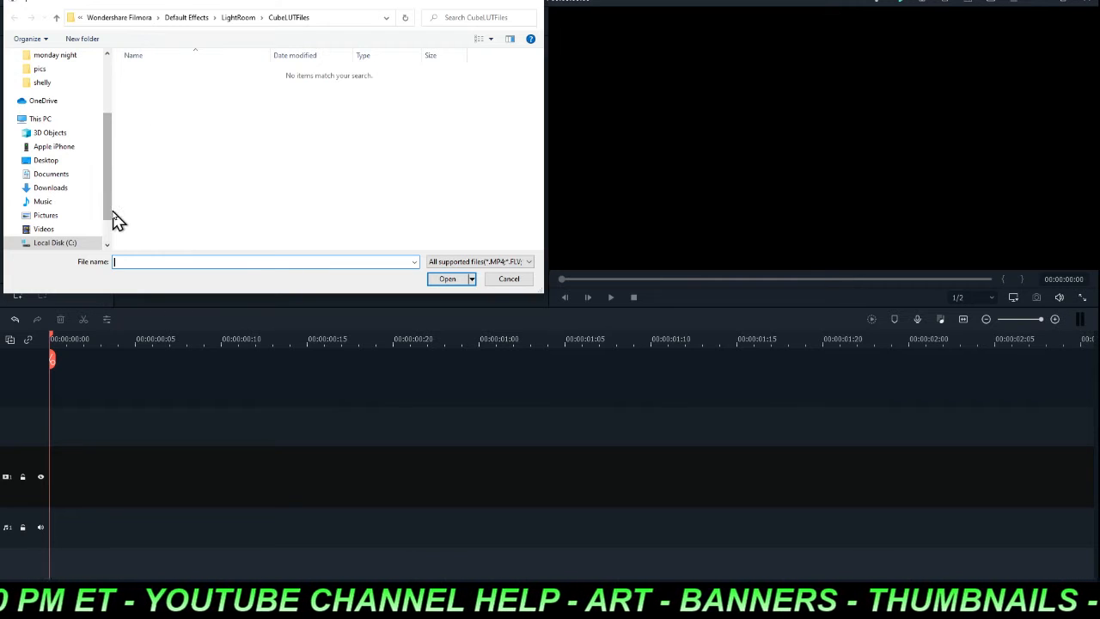
{"action": "left_click_drag", "start_coordinate": [110, 221], "coordinate": [106, 248]}
{"action": "left_click", "coordinate": [79, 217]}
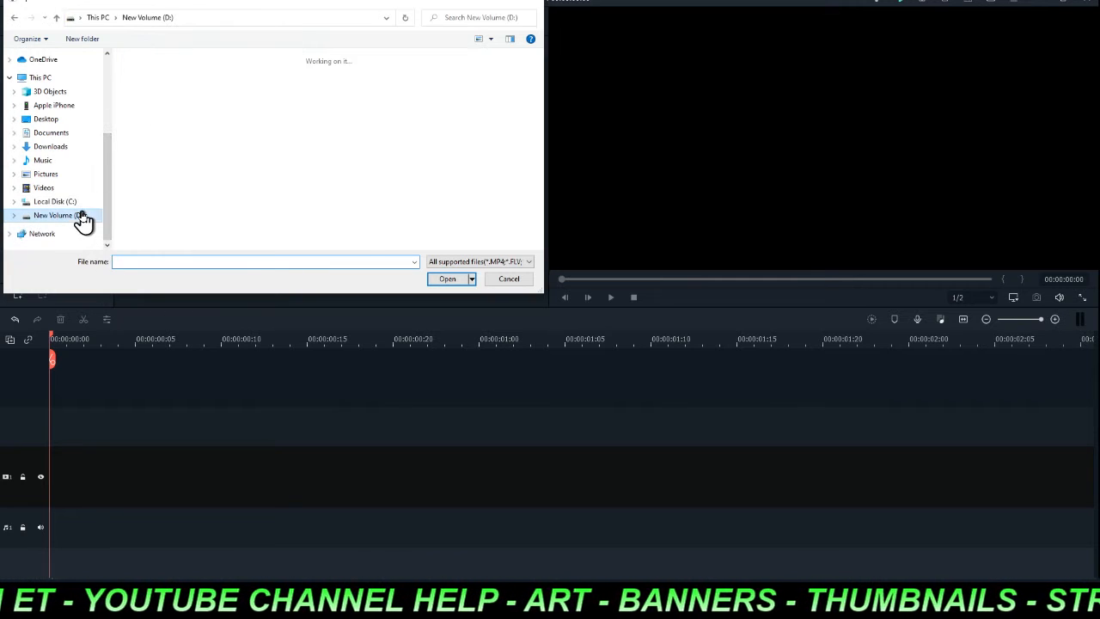
{"action": "double_click", "coordinate": [159, 92]}
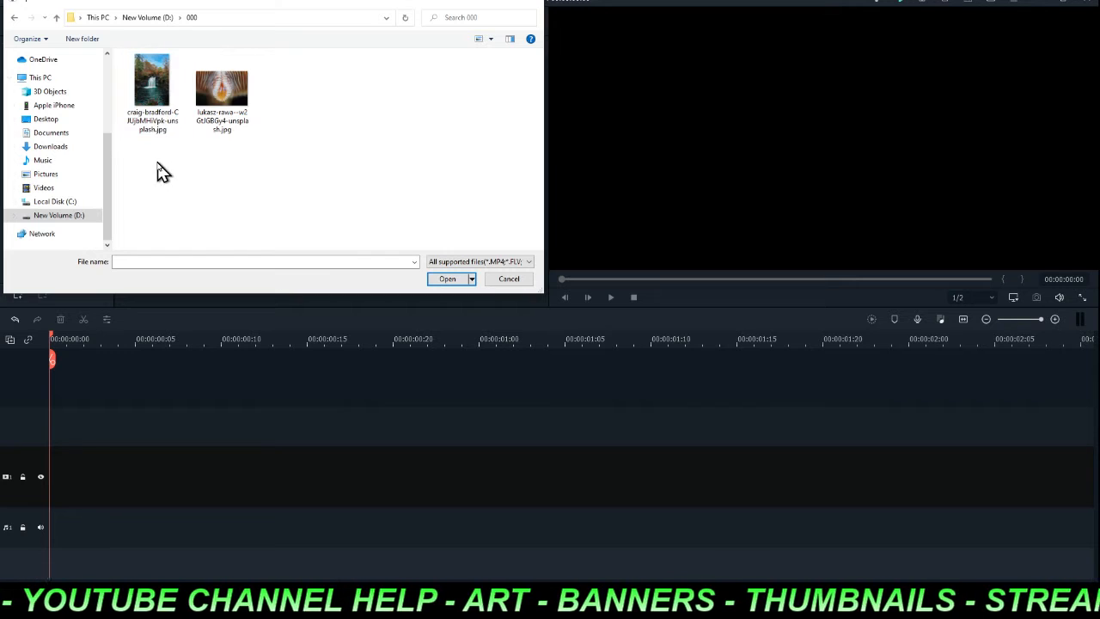
{"action": "left_click_drag", "start_coordinate": [162, 172], "coordinate": [217, 101]}
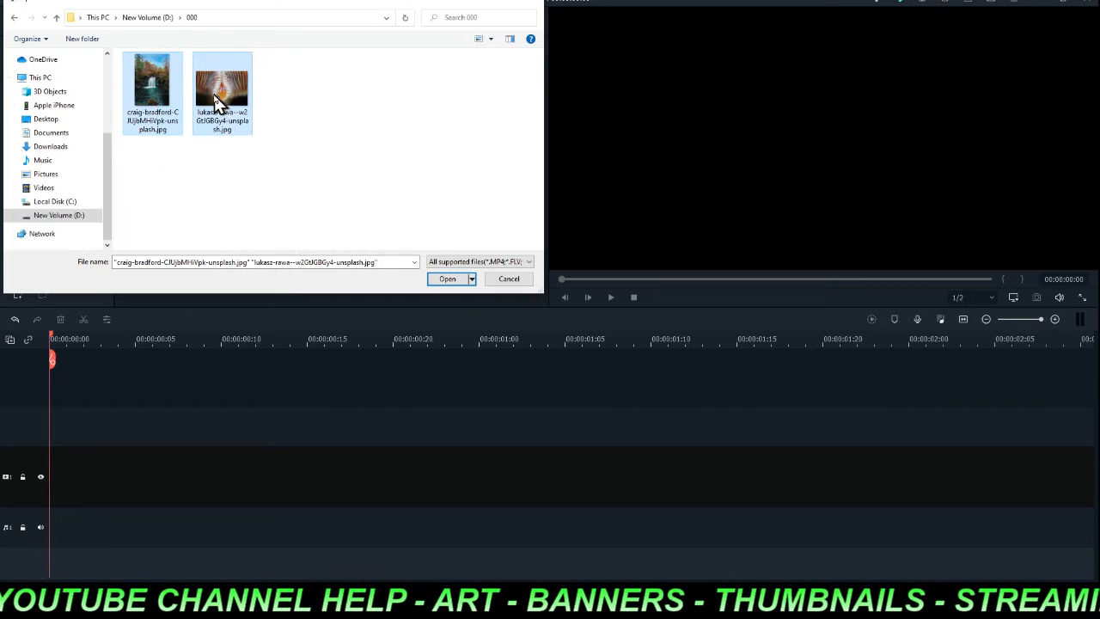
{"action": "left_click", "coordinate": [445, 279]}
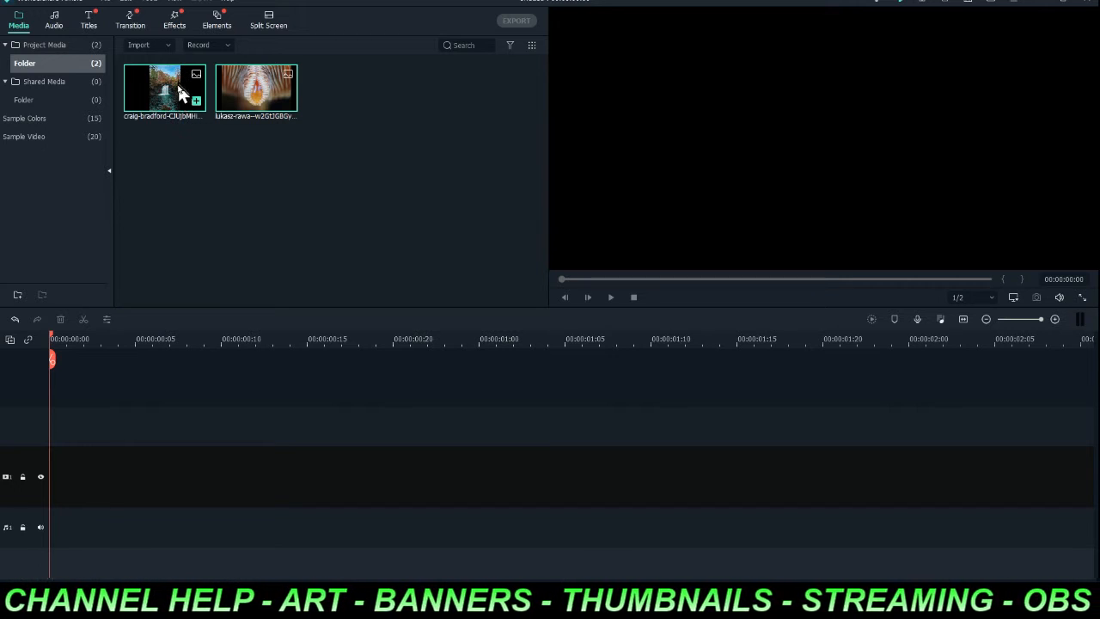
- Add the waterfall photo to video track 1 and fit the whole clip in the timeline
{"action": "left_click", "coordinate": [196, 102]}
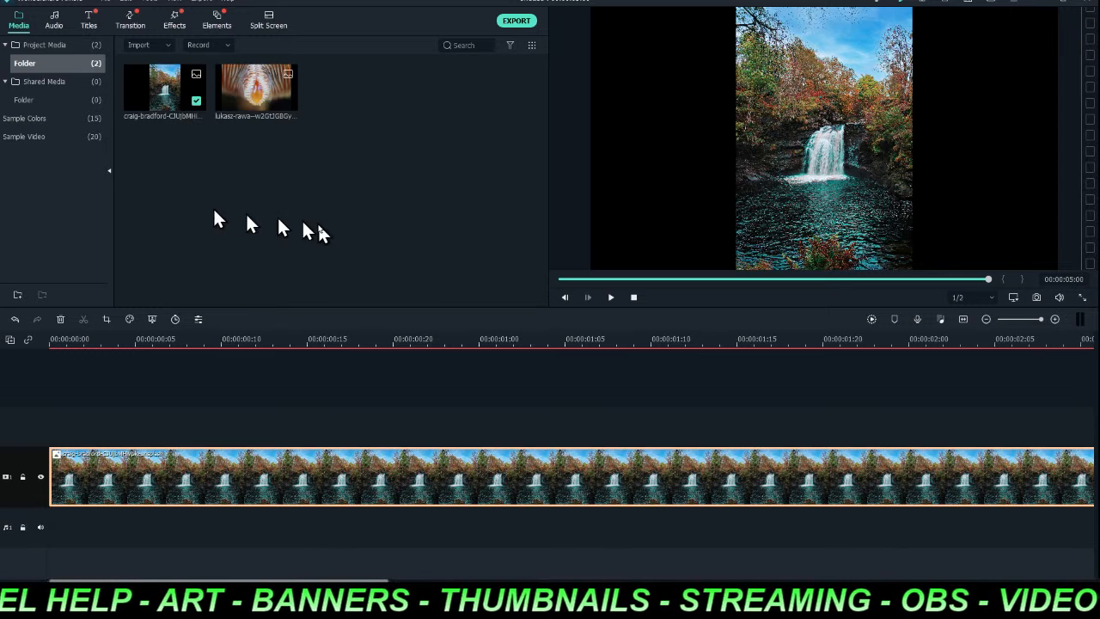
{"action": "left_click", "coordinate": [962, 319]}
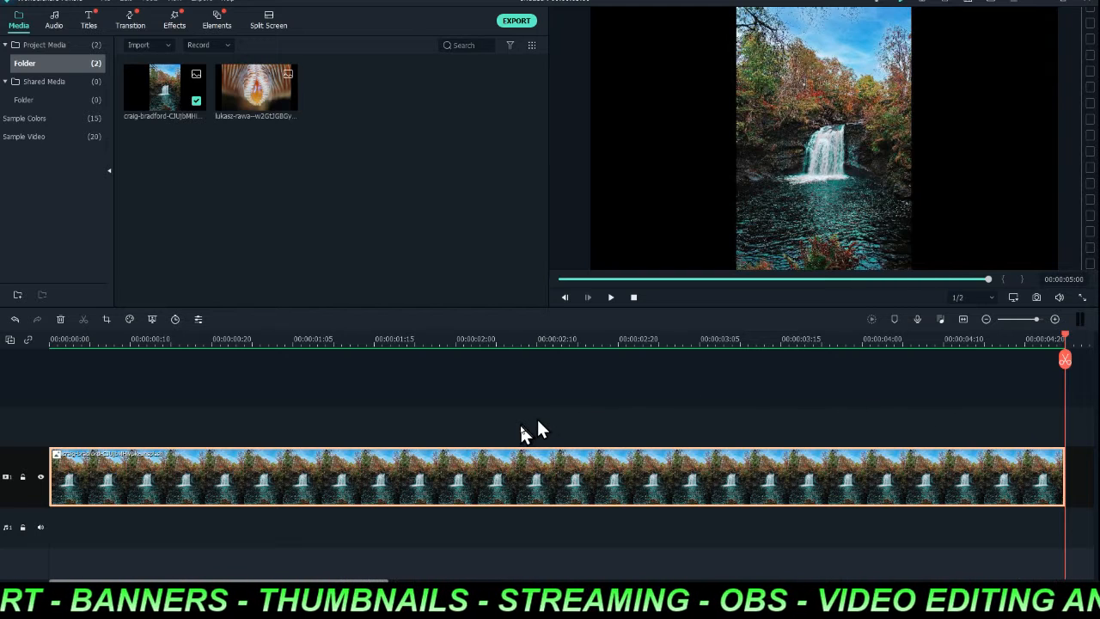
- Open the custom animation settings of the waterfall photo and add a key frame at its start
{"action": "double_click", "coordinate": [447, 483]}
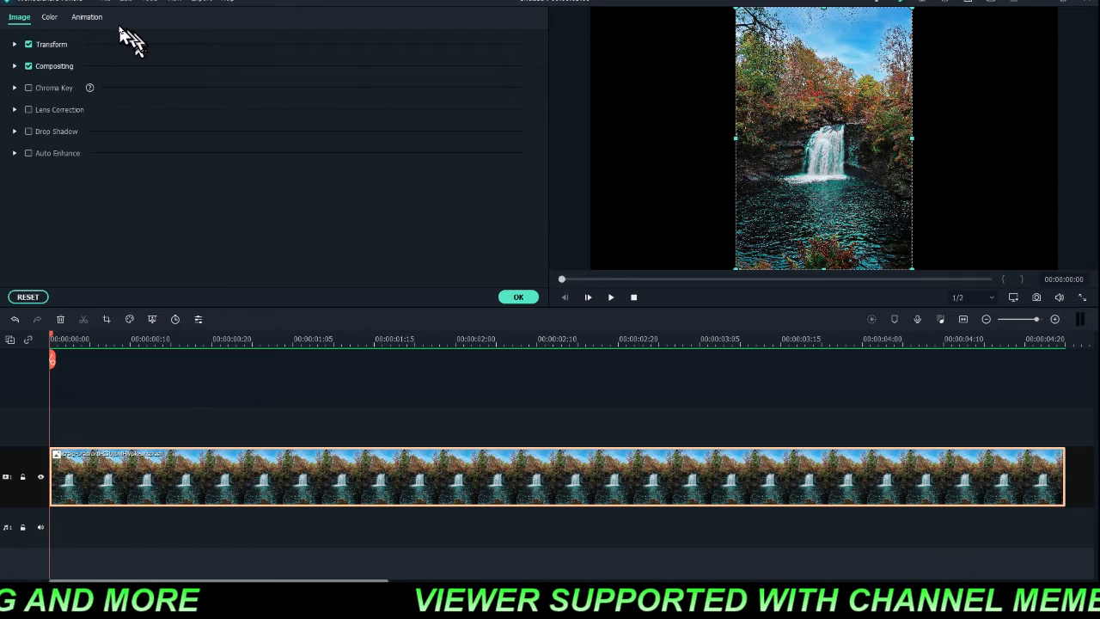
{"action": "left_click", "coordinate": [92, 18]}
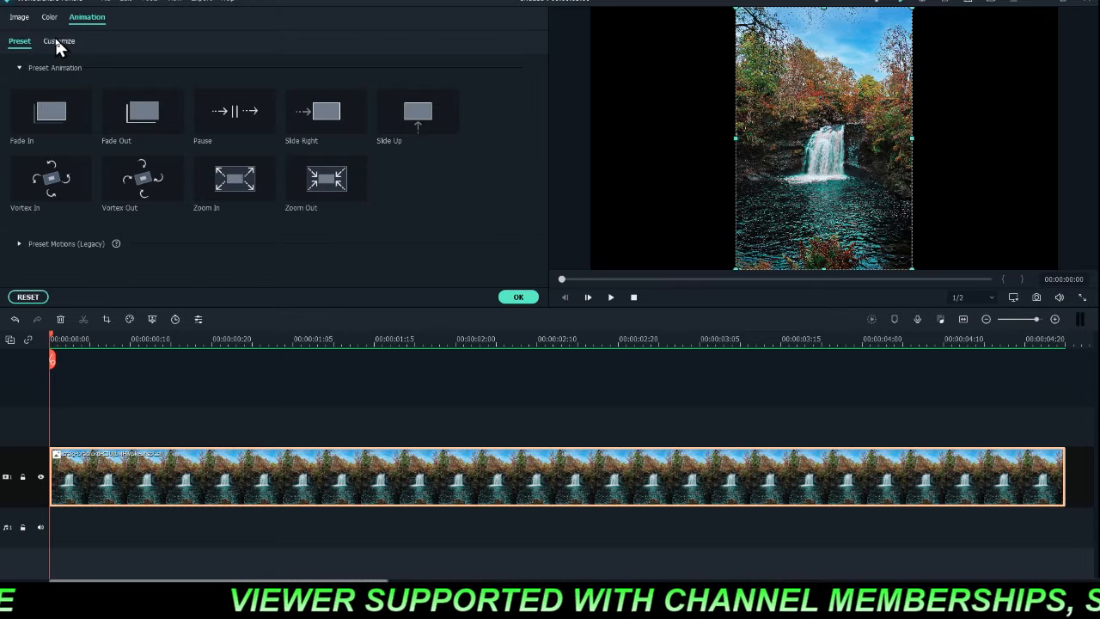
{"action": "left_click", "coordinate": [57, 43]}
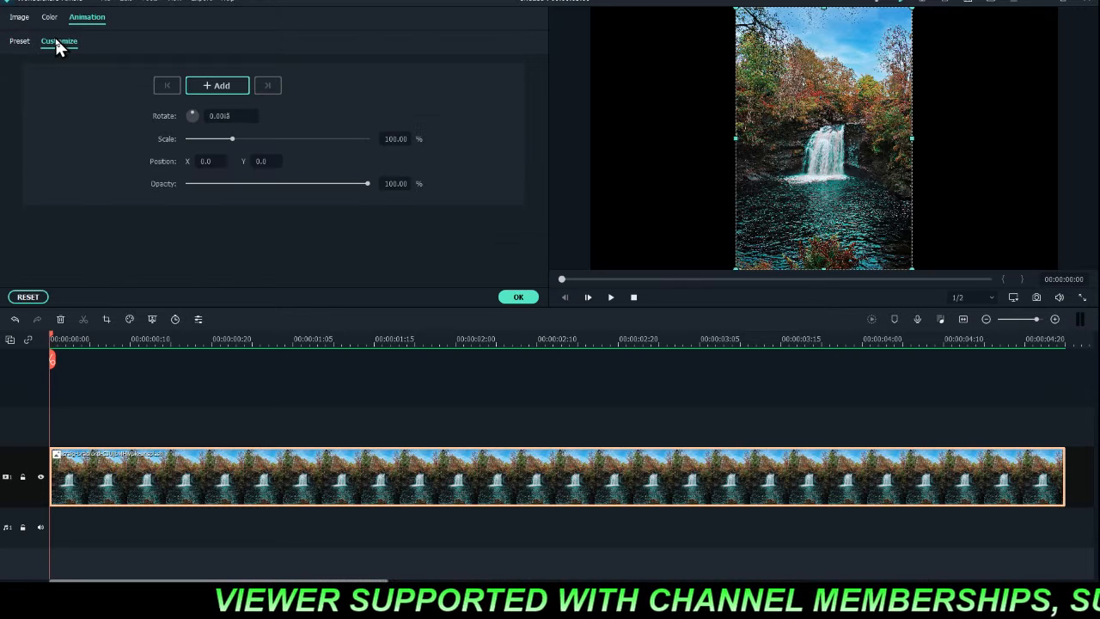
{"action": "left_click", "coordinate": [205, 86]}
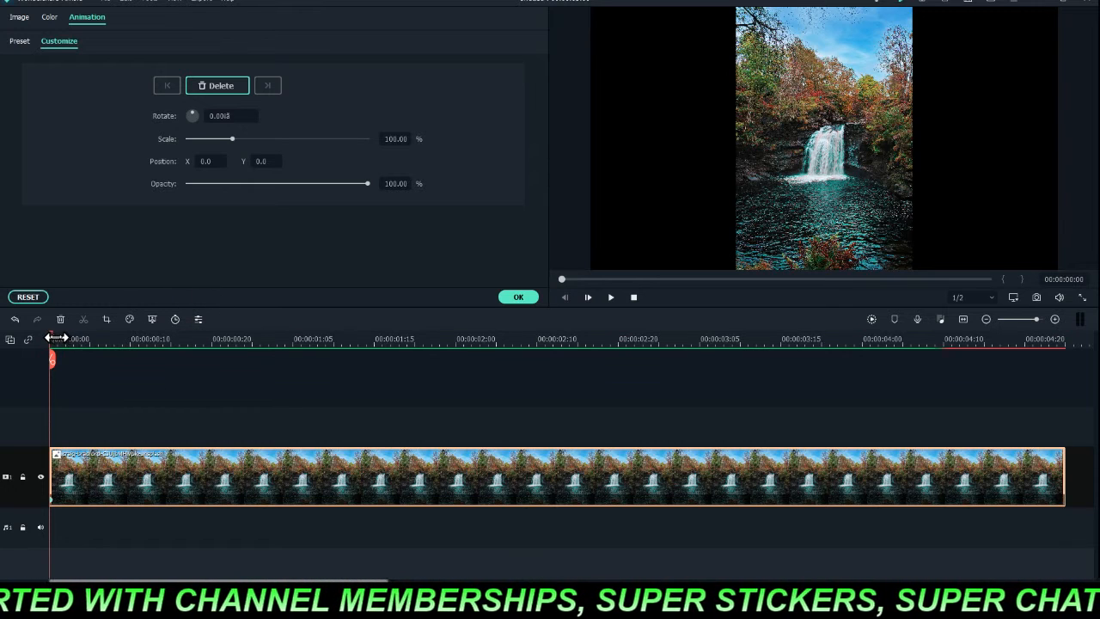
- Create a key frame at the end of the waterfall photo, at 00:00:05:00, with the scale set to 271.34%
{"action": "left_click_drag", "start_coordinate": [59, 336], "coordinate": [115, 339]}
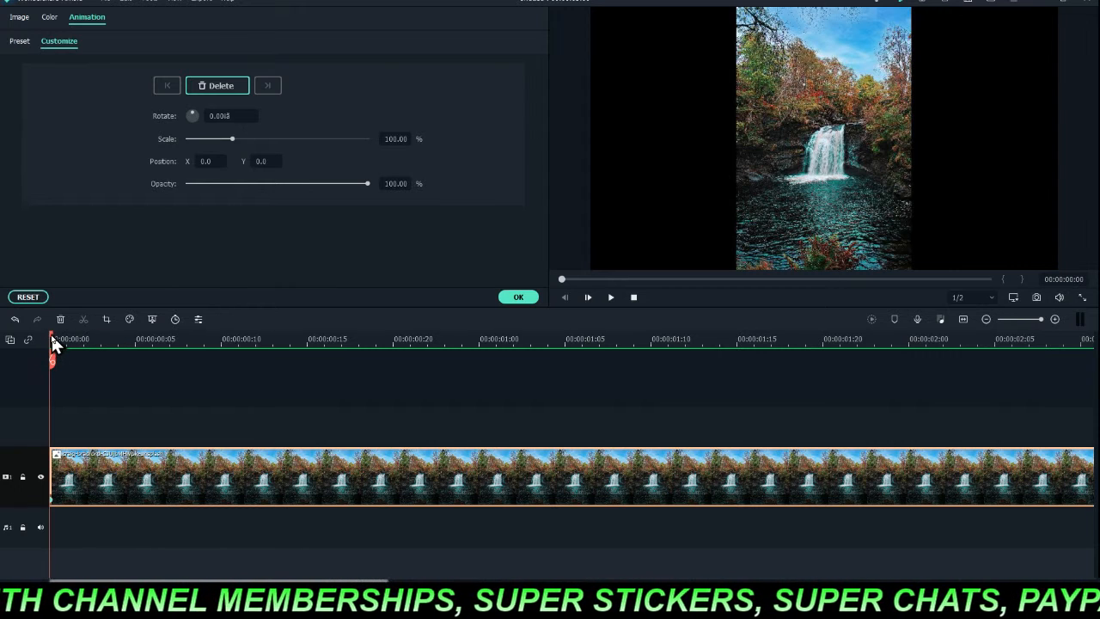
{"action": "left_click_drag", "start_coordinate": [50, 335], "coordinate": [1090, 366]}
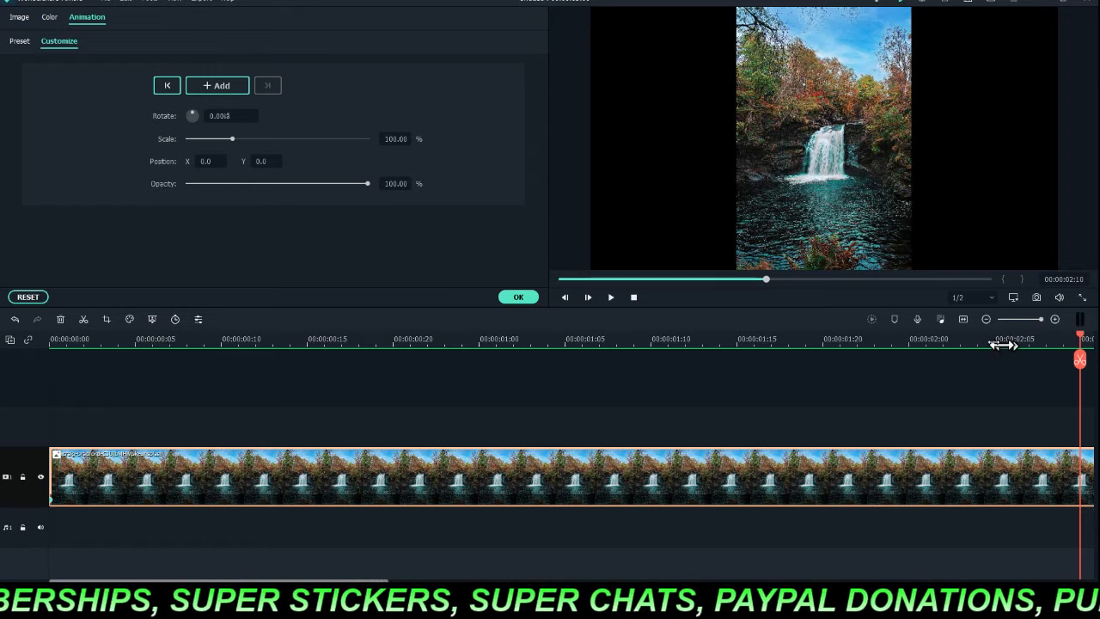
{"action": "left_click", "coordinate": [964, 319]}
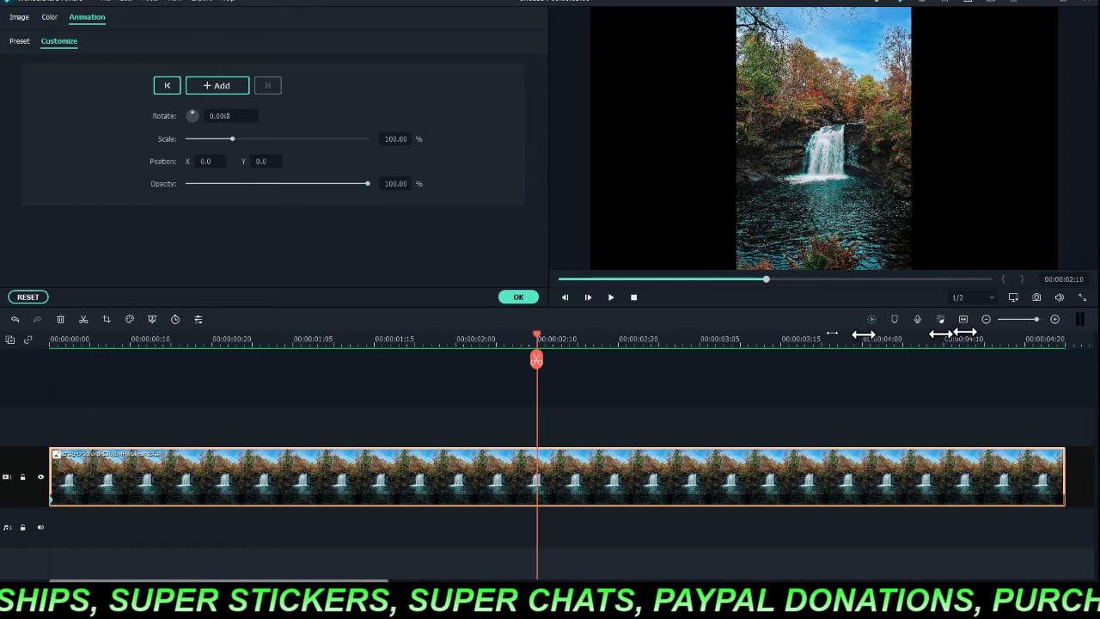
{"action": "left_click_drag", "start_coordinate": [538, 337], "coordinate": [1070, 380]}
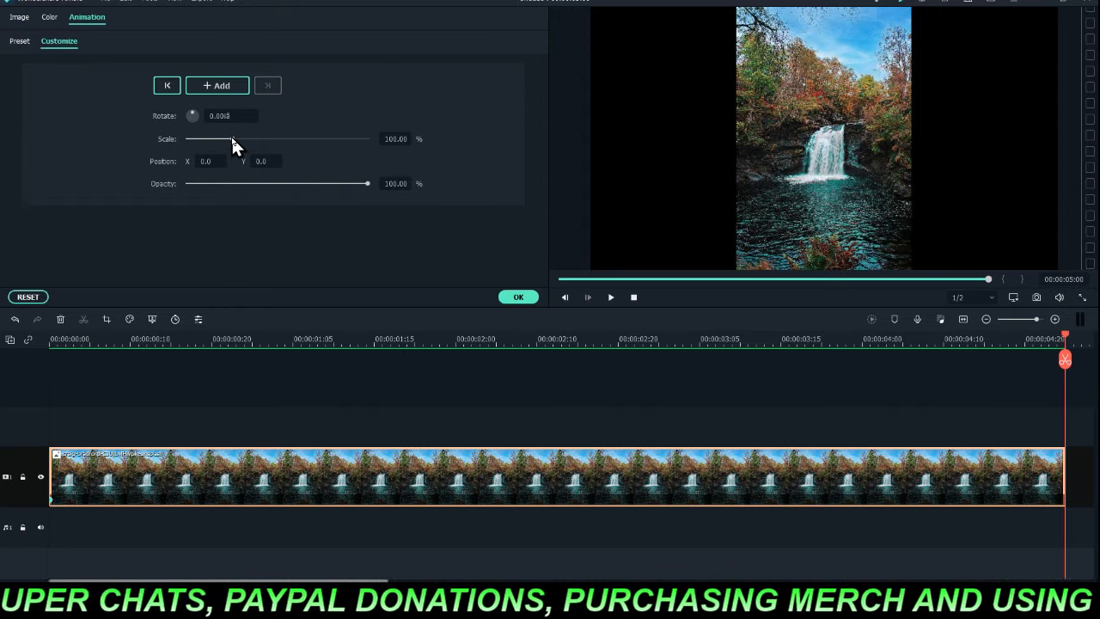
{"action": "left_click_drag", "start_coordinate": [232, 140], "coordinate": [311, 139]}
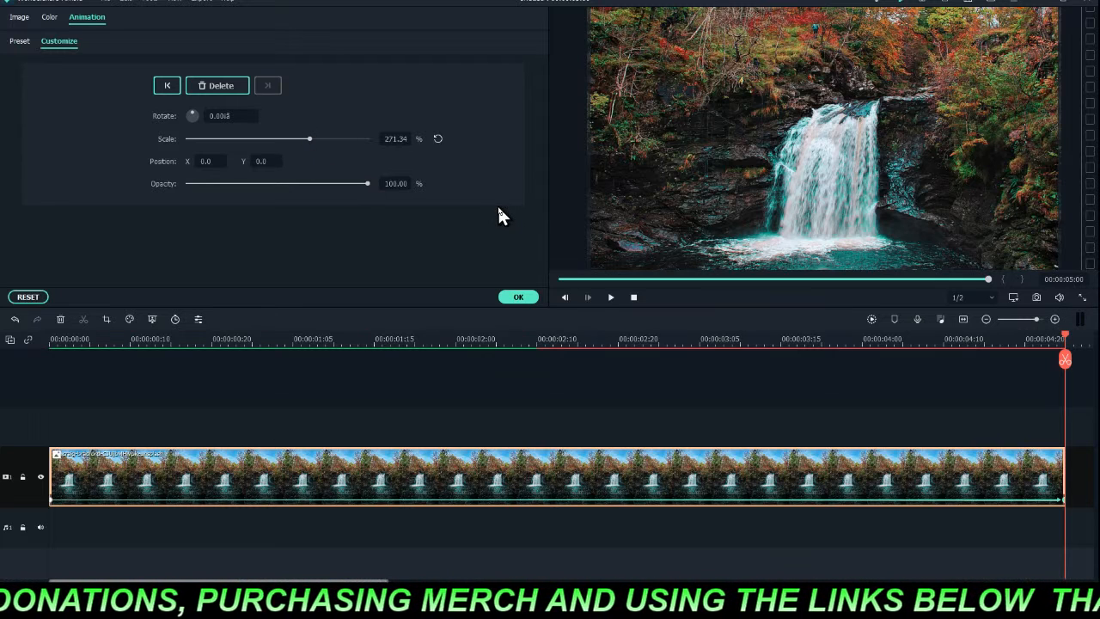
- Play back the zoom animation of the waterfall photo from the start
{"action": "left_click", "coordinate": [634, 297]}
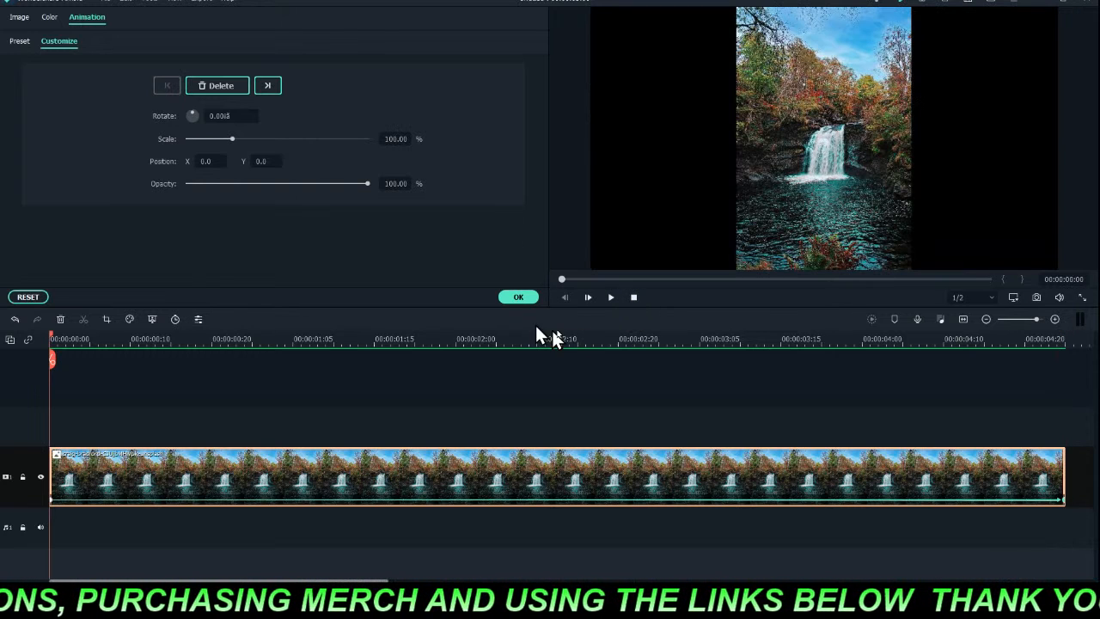
{"action": "left_click", "coordinate": [611, 300]}
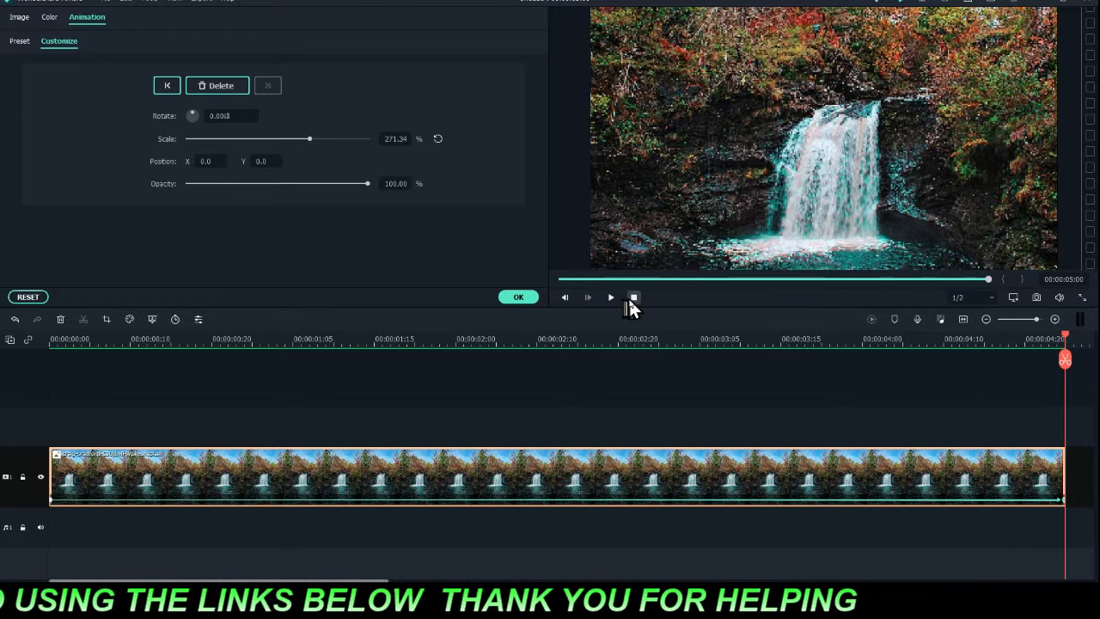
{"action": "left_click", "coordinate": [630, 297]}
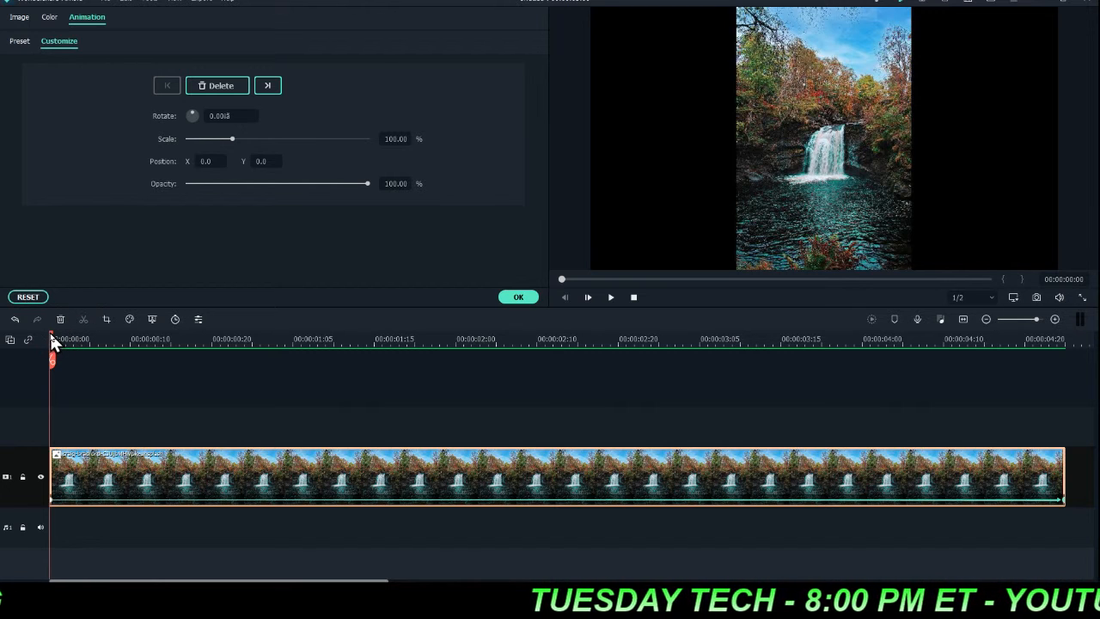
- Add a key frame at 00:00:01:06 with the opacity lowered to 60.83% and play back the animation
{"action": "left_click_drag", "start_coordinate": [50, 333], "coordinate": [301, 335]}
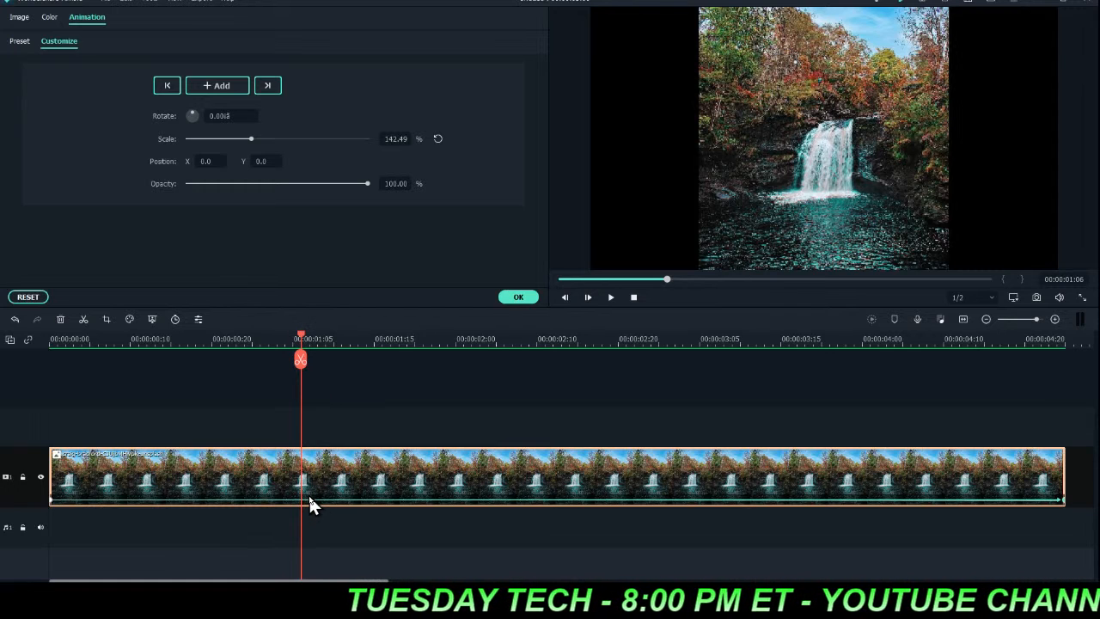
{"action": "left_click", "coordinate": [204, 86]}
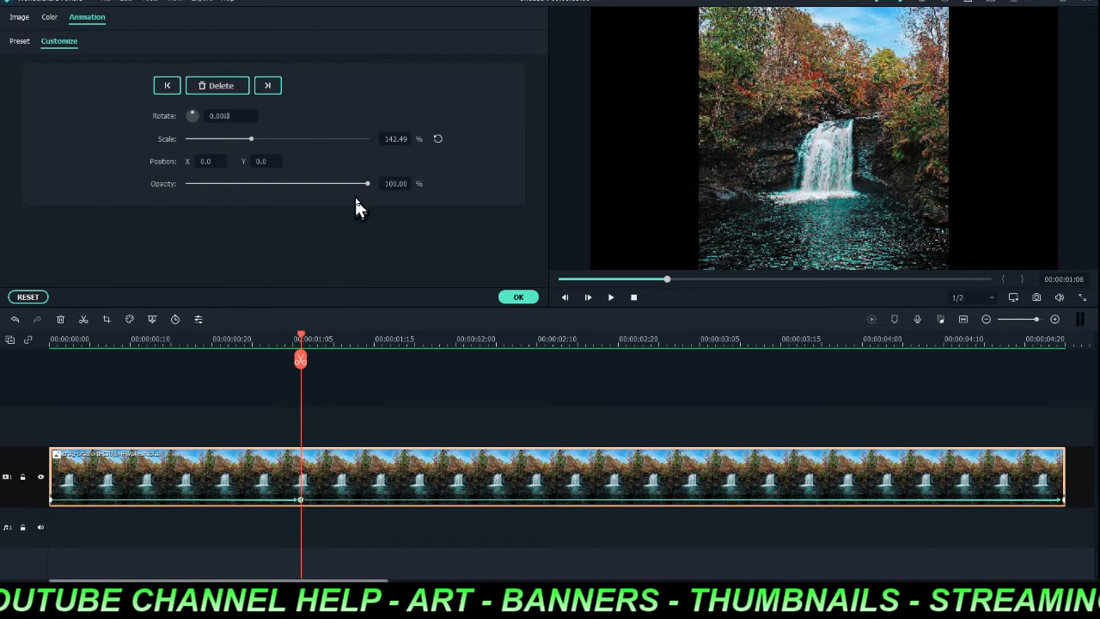
{"action": "left_click_drag", "start_coordinate": [366, 184], "coordinate": [297, 183]}
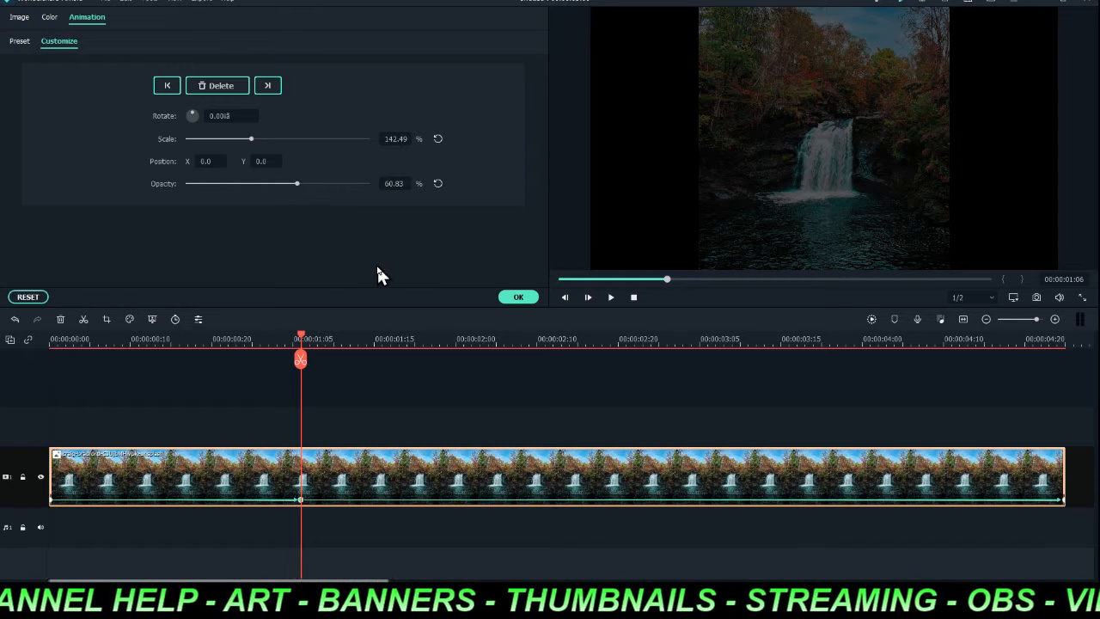
{"action": "left_click", "coordinate": [635, 298]}
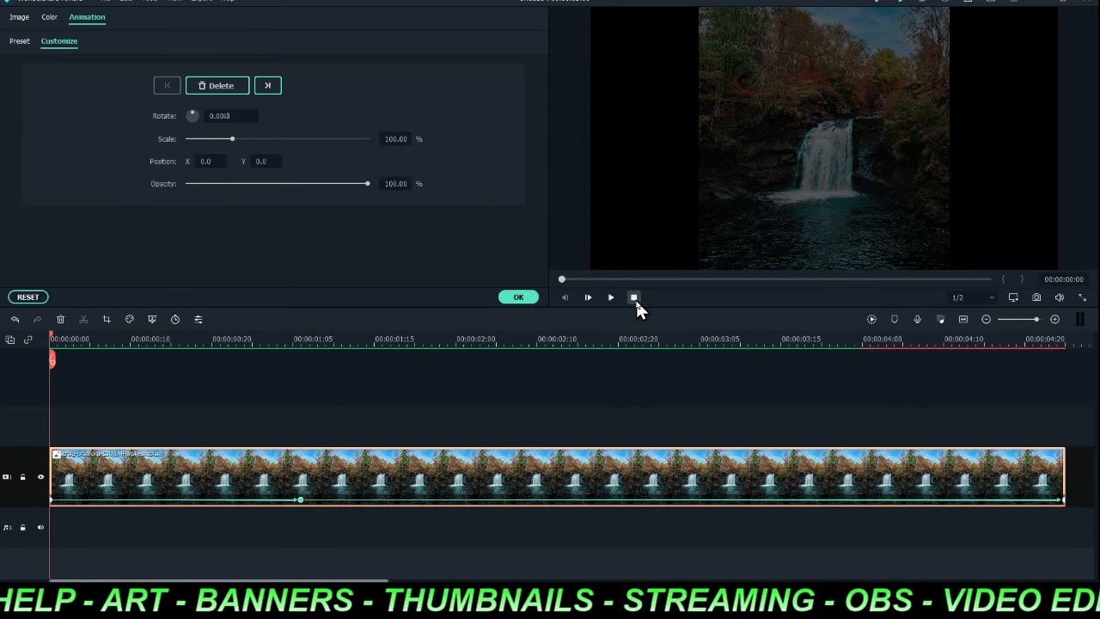
{"action": "left_click", "coordinate": [611, 296]}
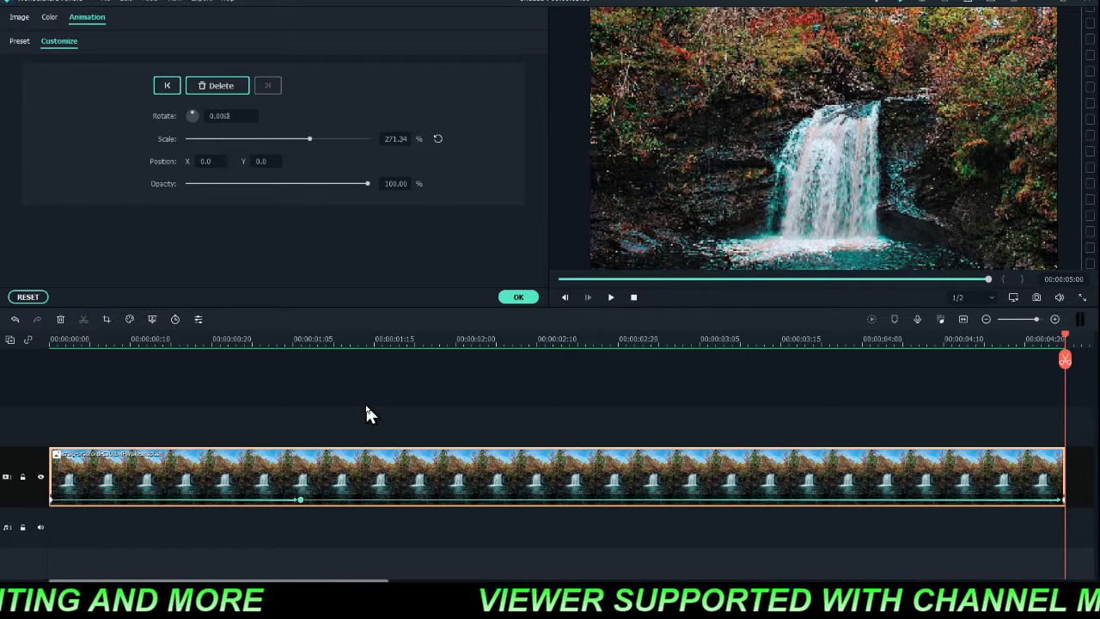
- Clear all key frames from the waterfall photo, return to the clip's start and close its animation settings
{"action": "left_click", "coordinate": [302, 500]}
{"action": "right_click", "coordinate": [302, 501]}
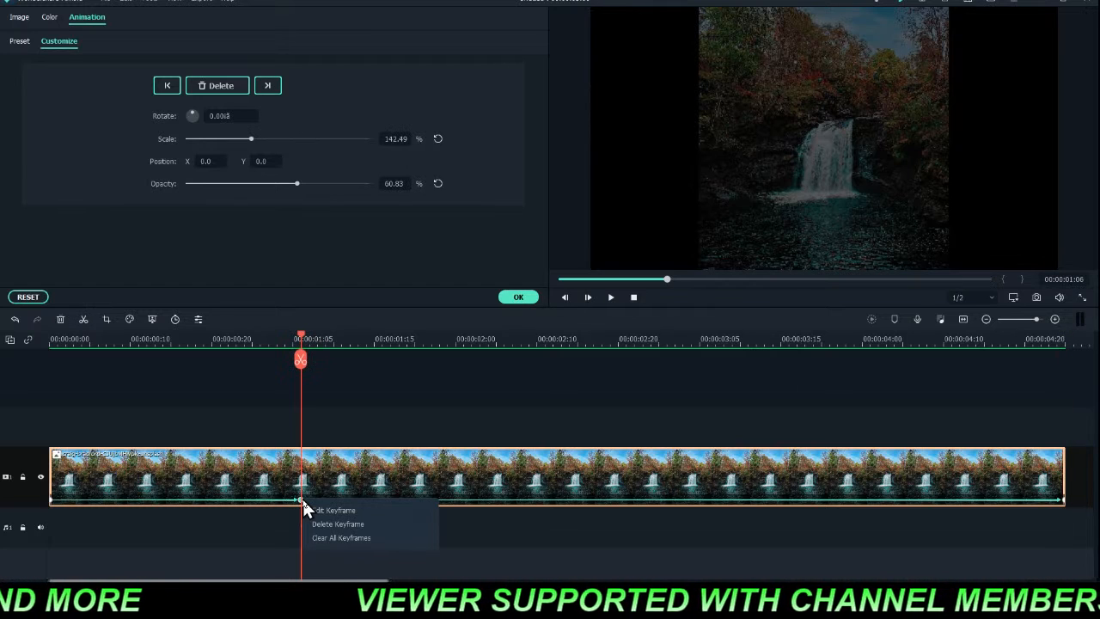
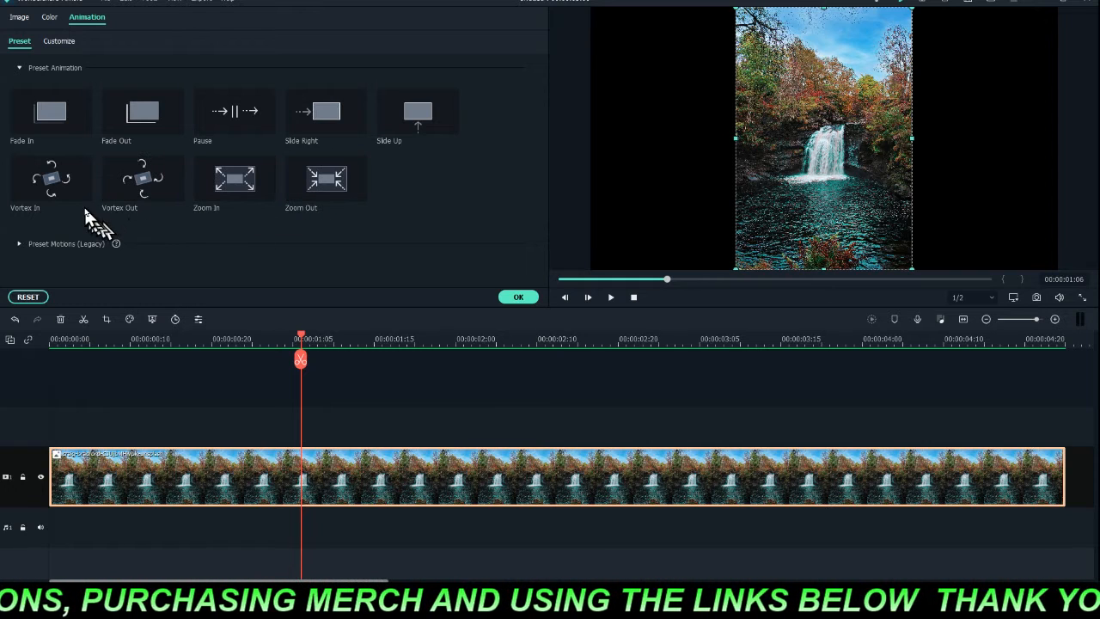
{"action": "left_click", "coordinate": [60, 40]}
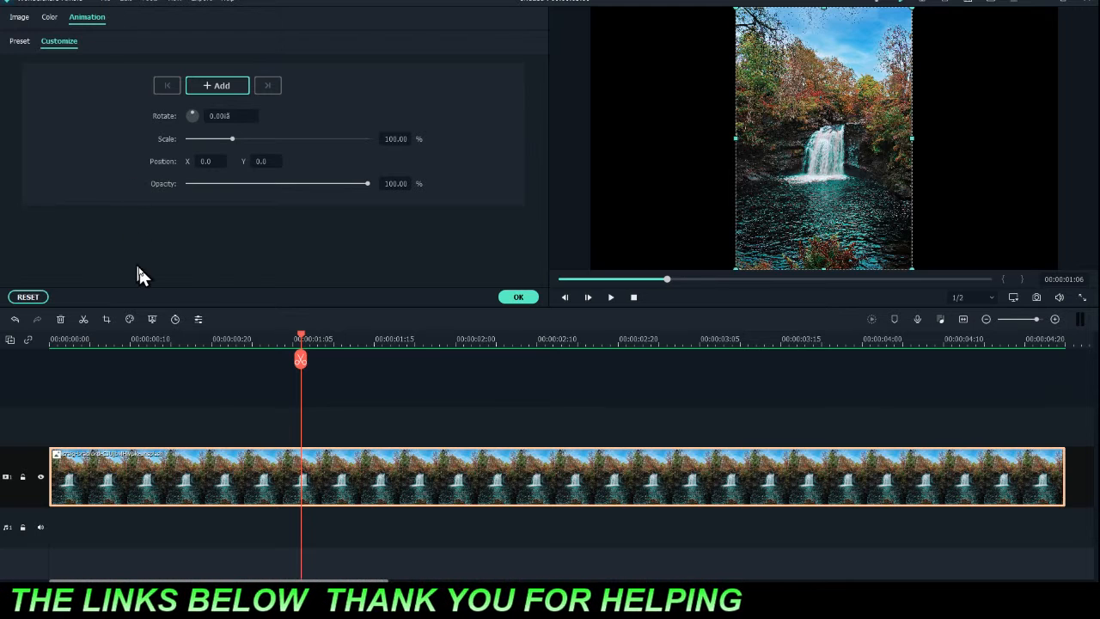
{"action": "left_click", "coordinate": [632, 297]}
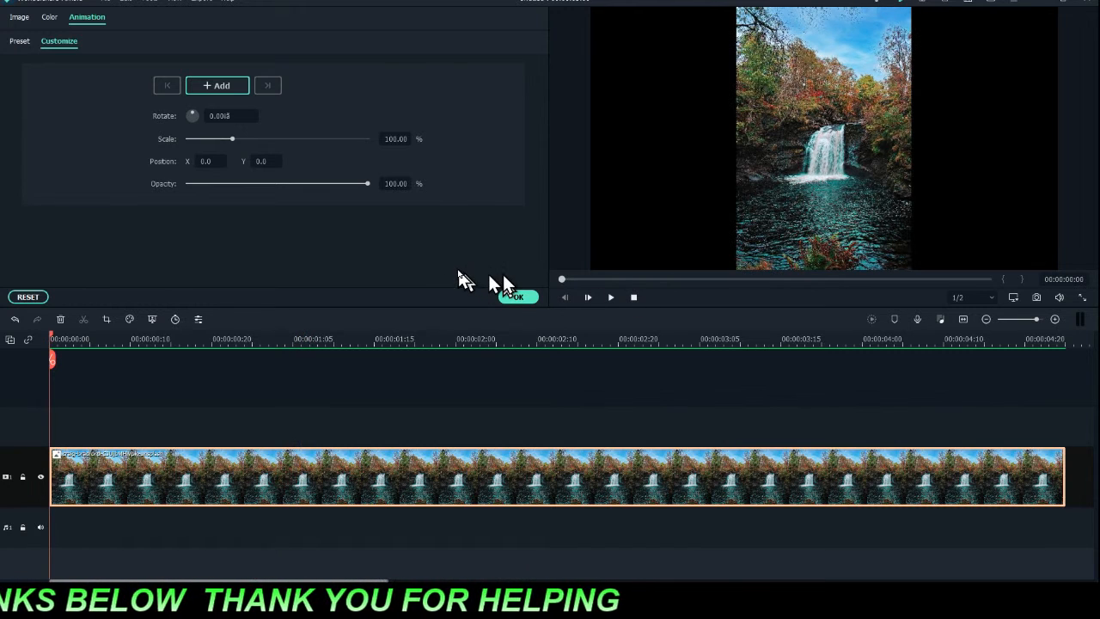
{"action": "left_click", "coordinate": [516, 298]}
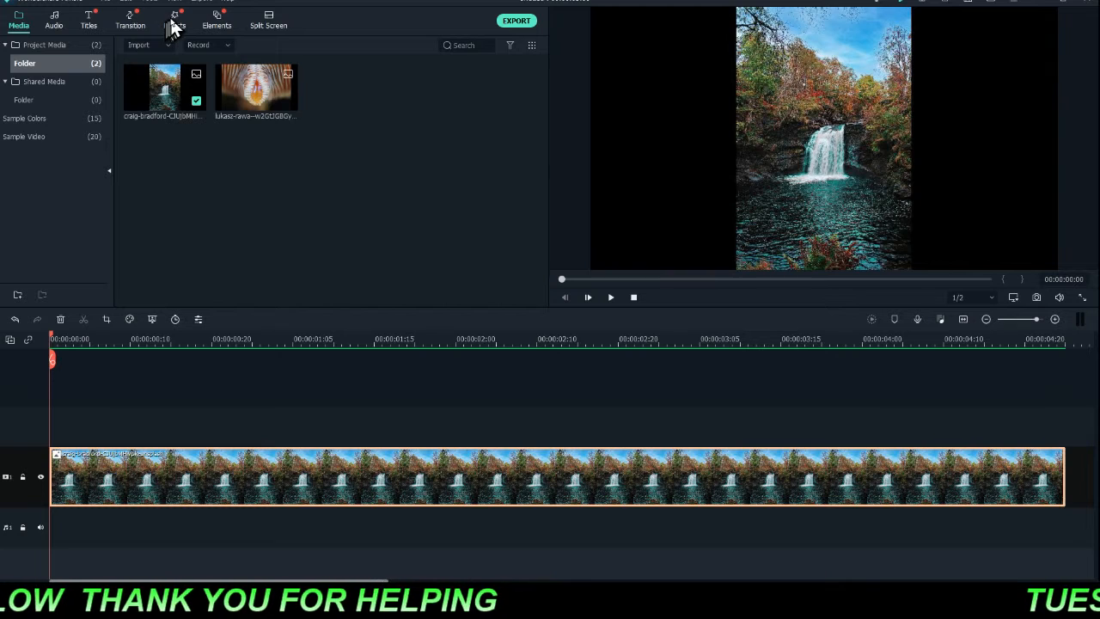
- Place the Boom! element on track 2 directly above the waterfall photo, beginning at the start of the timeline
{"action": "left_click", "coordinate": [214, 25]}
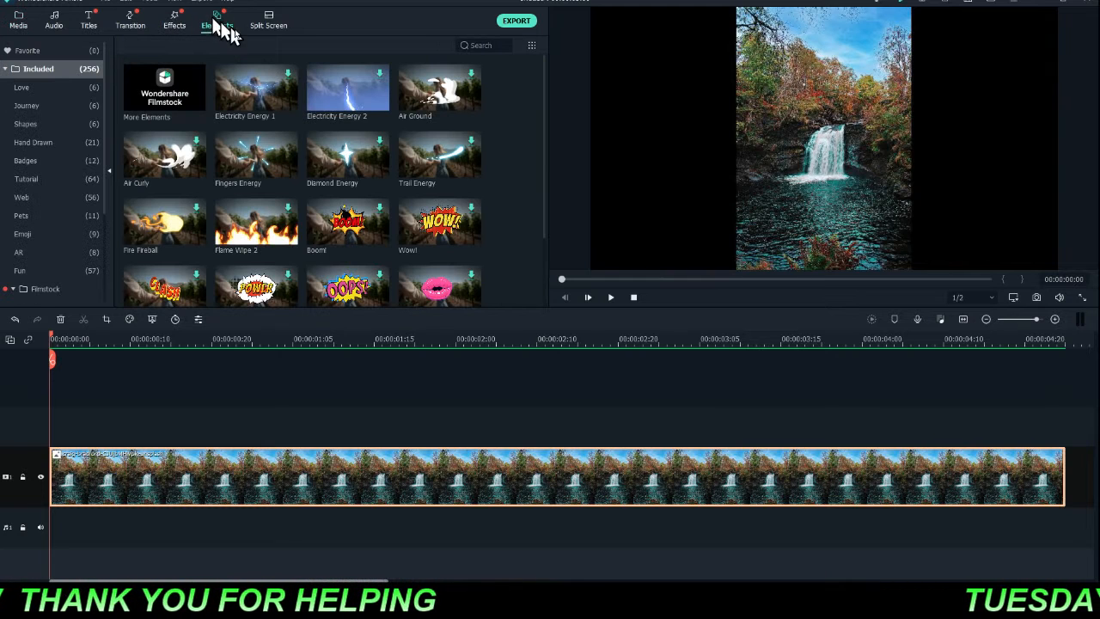
{"action": "left_click", "coordinate": [380, 236]}
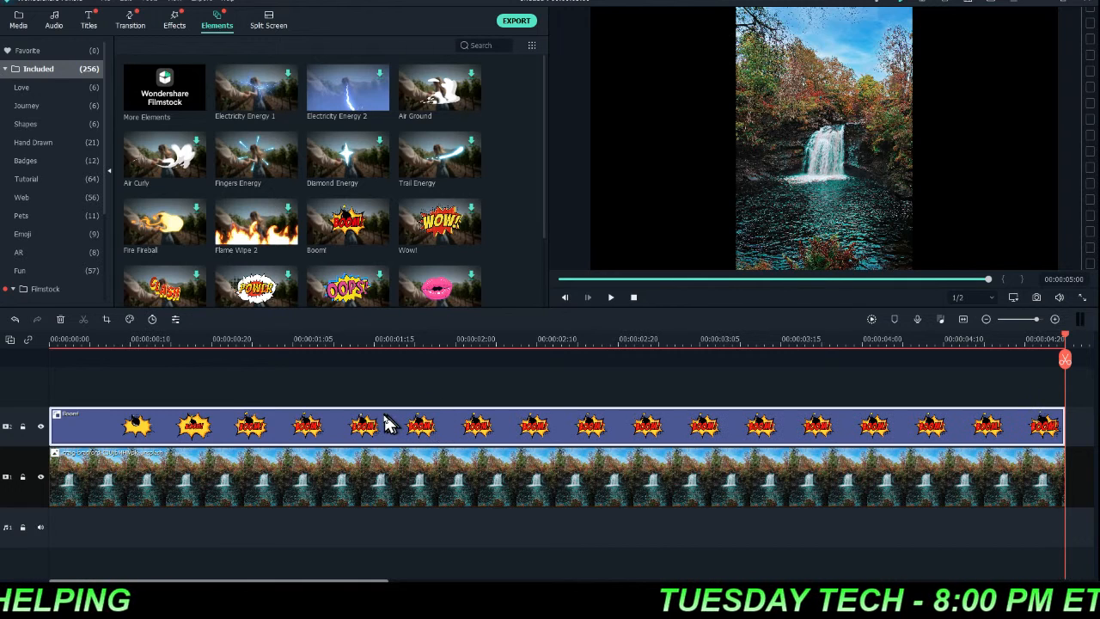
- Open the Boom! clip's custom animation settings and add a key frame at 00:00:00:10 with its default values
{"action": "double_click", "coordinate": [385, 427]}
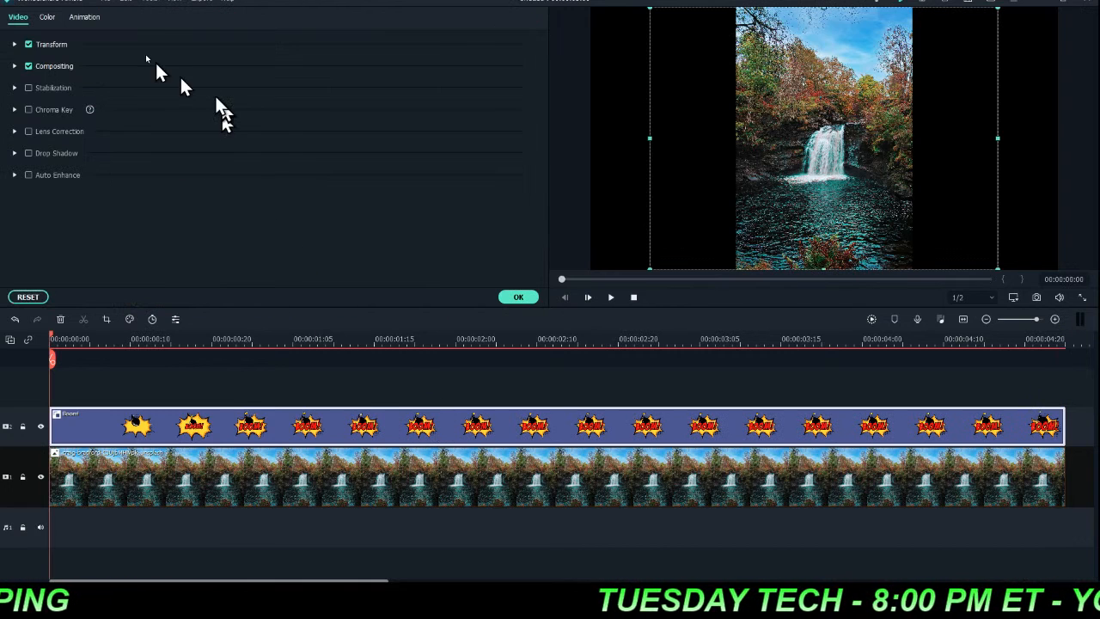
{"action": "left_click", "coordinate": [86, 18]}
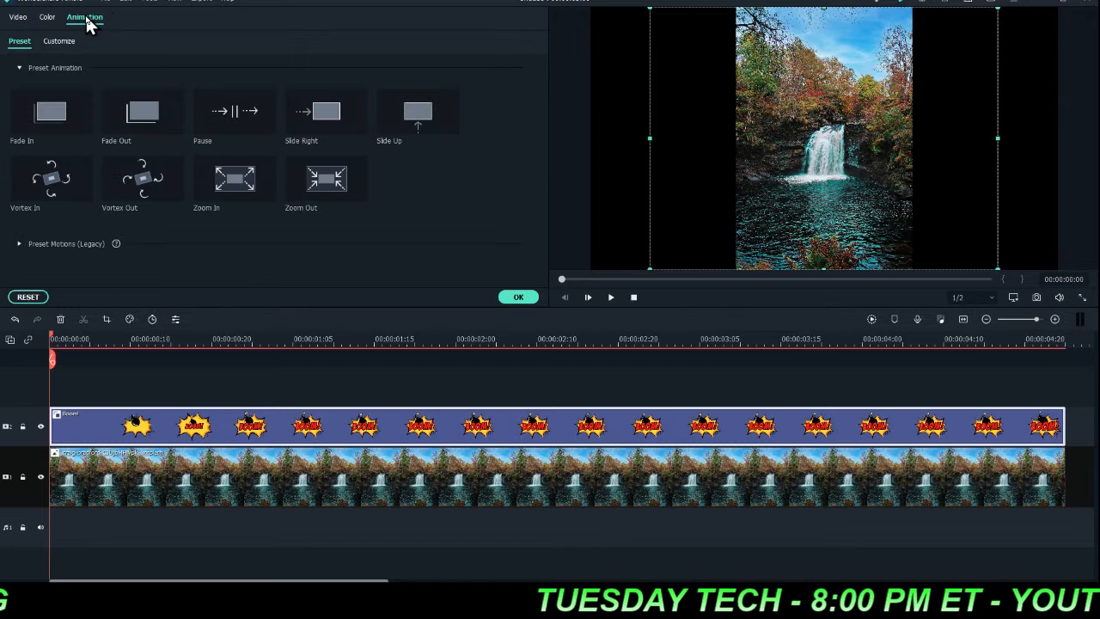
{"action": "left_click", "coordinate": [59, 40]}
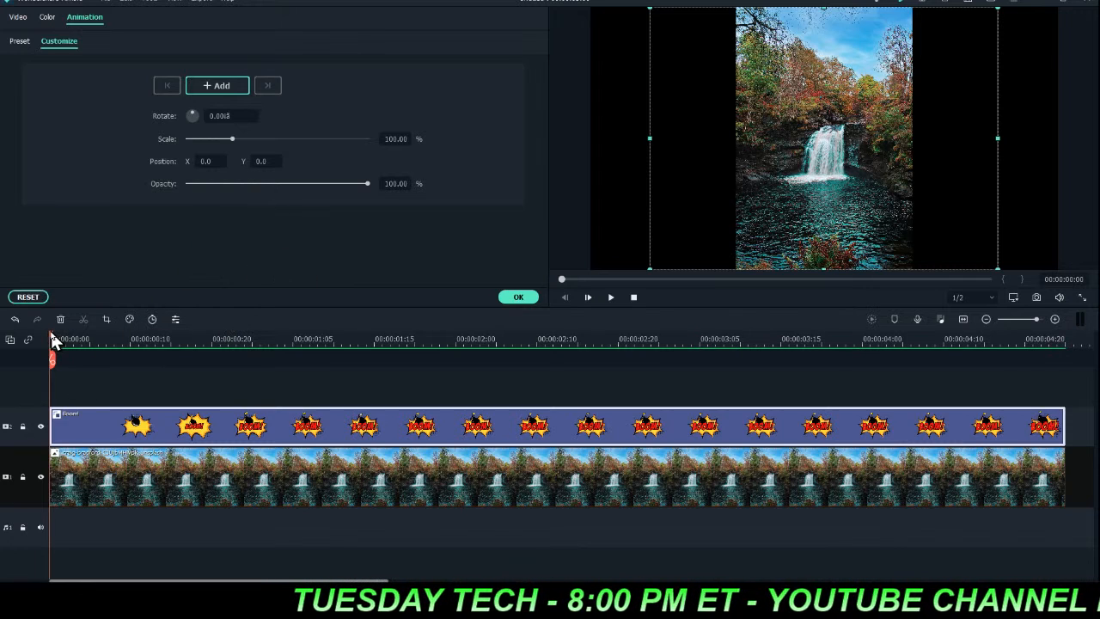
{"action": "left_click_drag", "start_coordinate": [52, 343], "coordinate": [129, 344]}
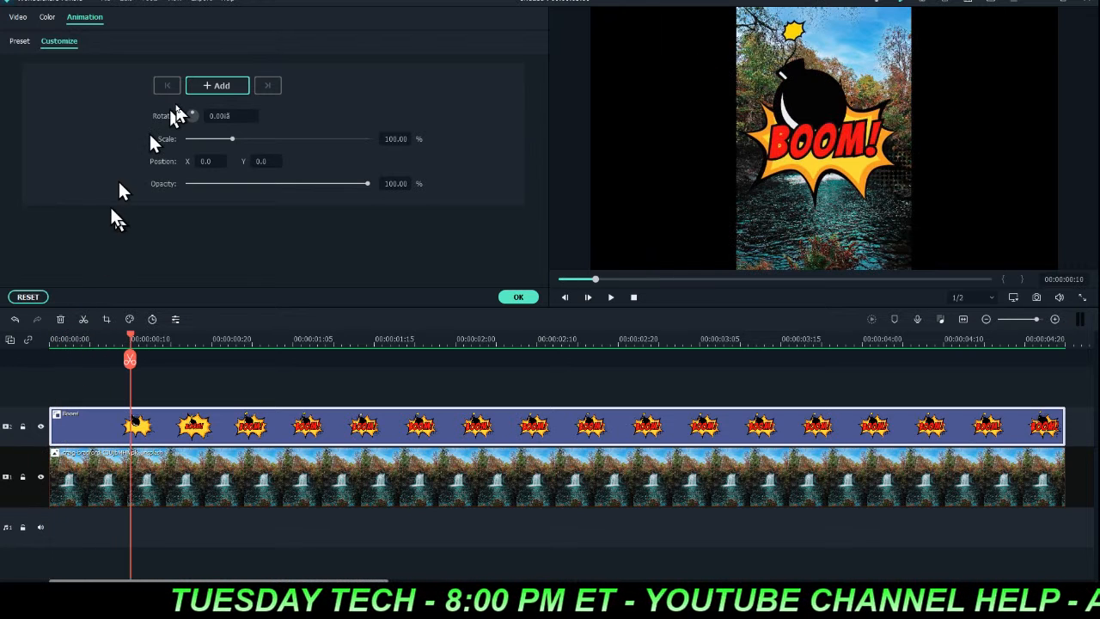
{"action": "left_click", "coordinate": [206, 86]}
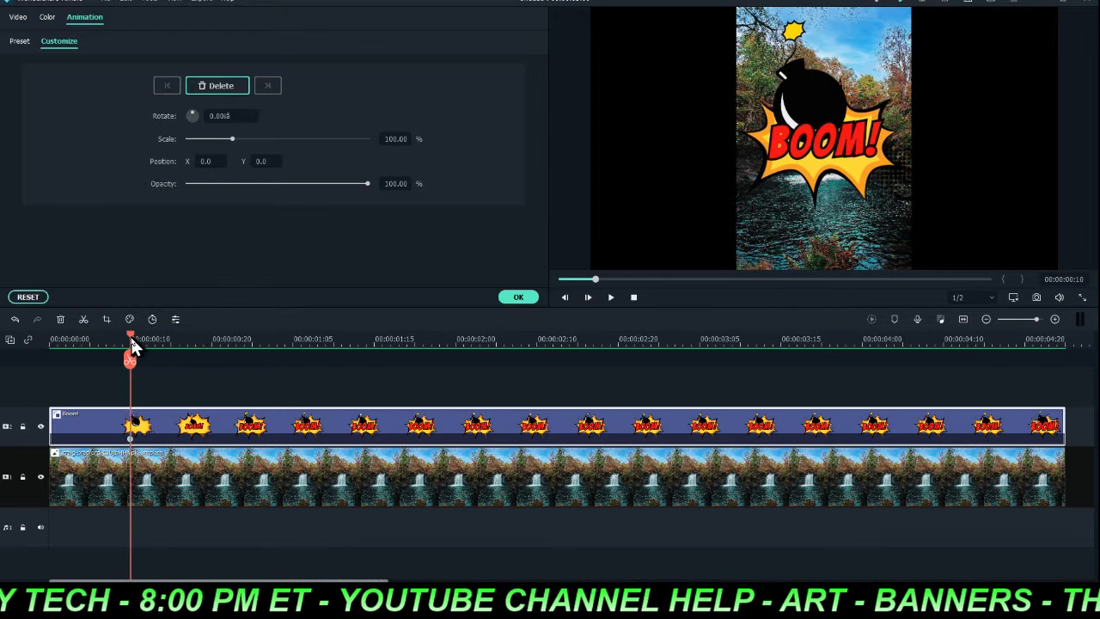
- Add a second key frame to the Boom! clip at 00:00:01:22 with the scale raised to 160.51%
{"action": "left_click_drag", "start_coordinate": [133, 342], "coordinate": [436, 365]}
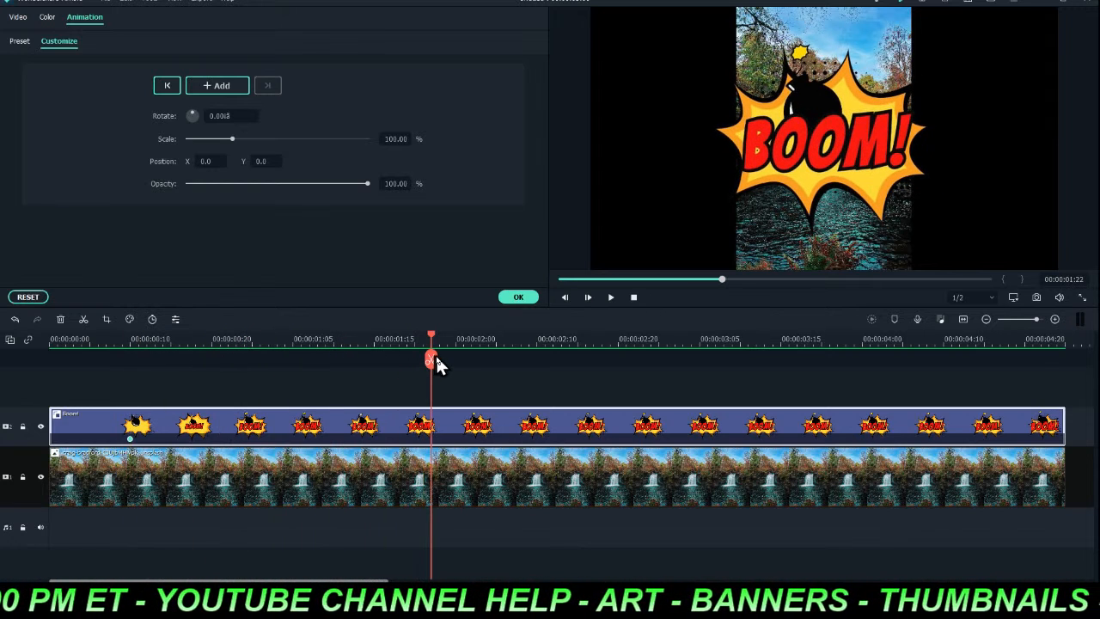
{"action": "left_click", "coordinate": [464, 423]}
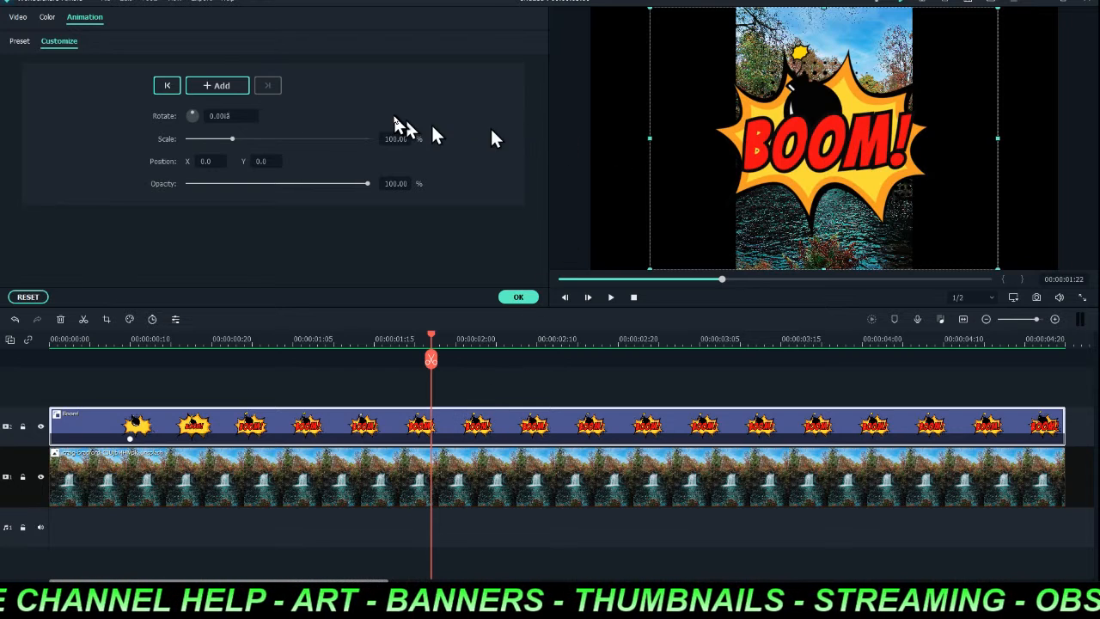
{"action": "left_click_drag", "start_coordinate": [232, 140], "coordinate": [259, 140]}
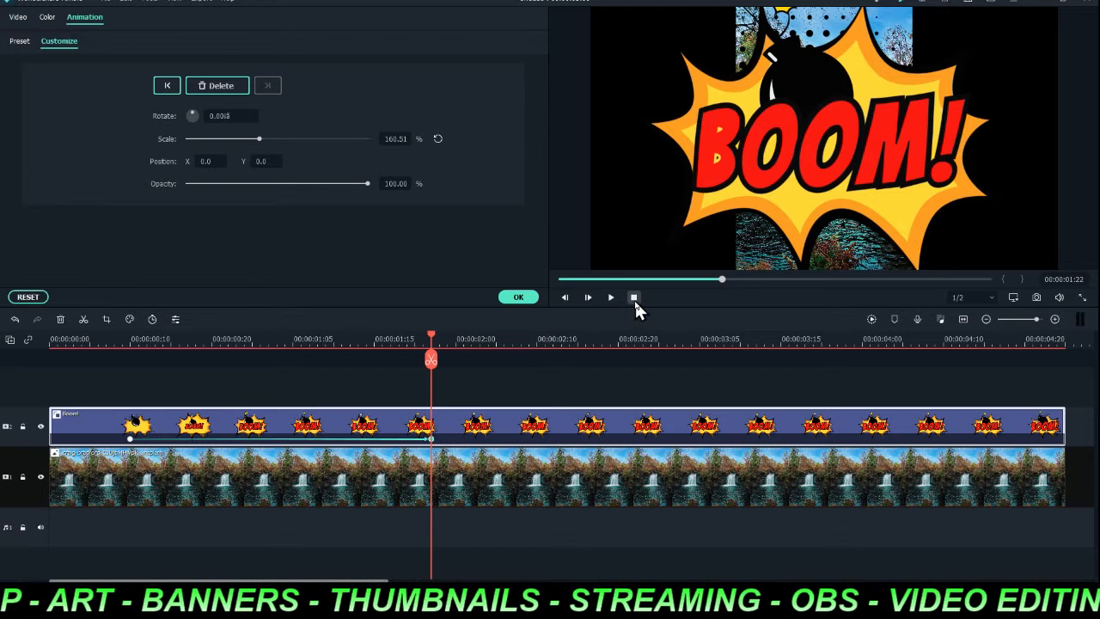
- Play back the Boom! element's scale animation from the start and confirm its animation settings
{"action": "left_click", "coordinate": [634, 297]}
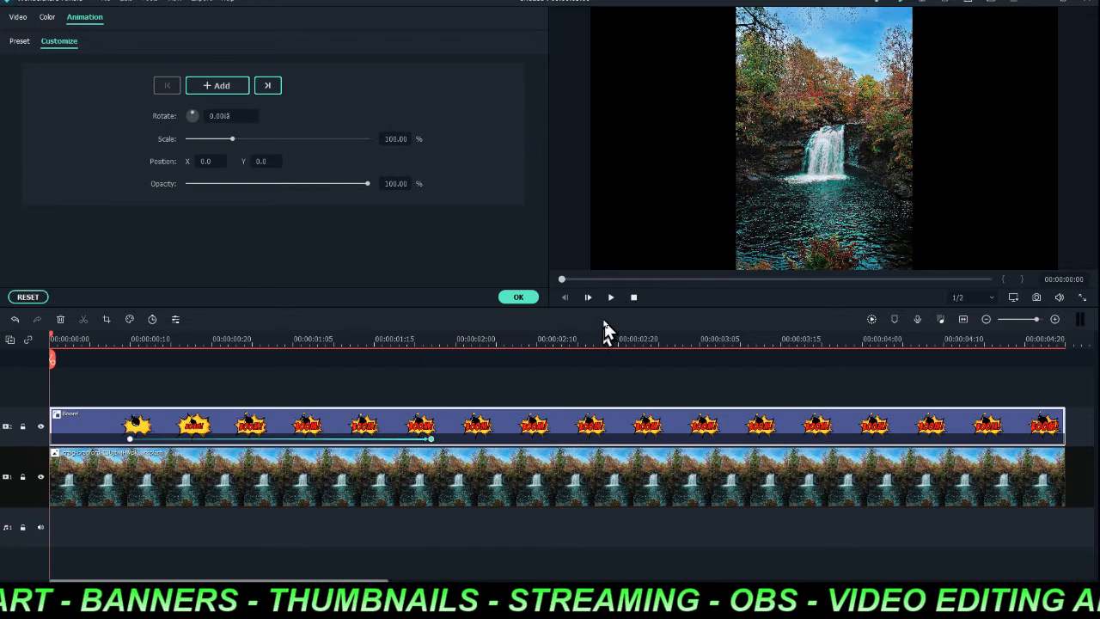
{"action": "left_click", "coordinate": [612, 297]}
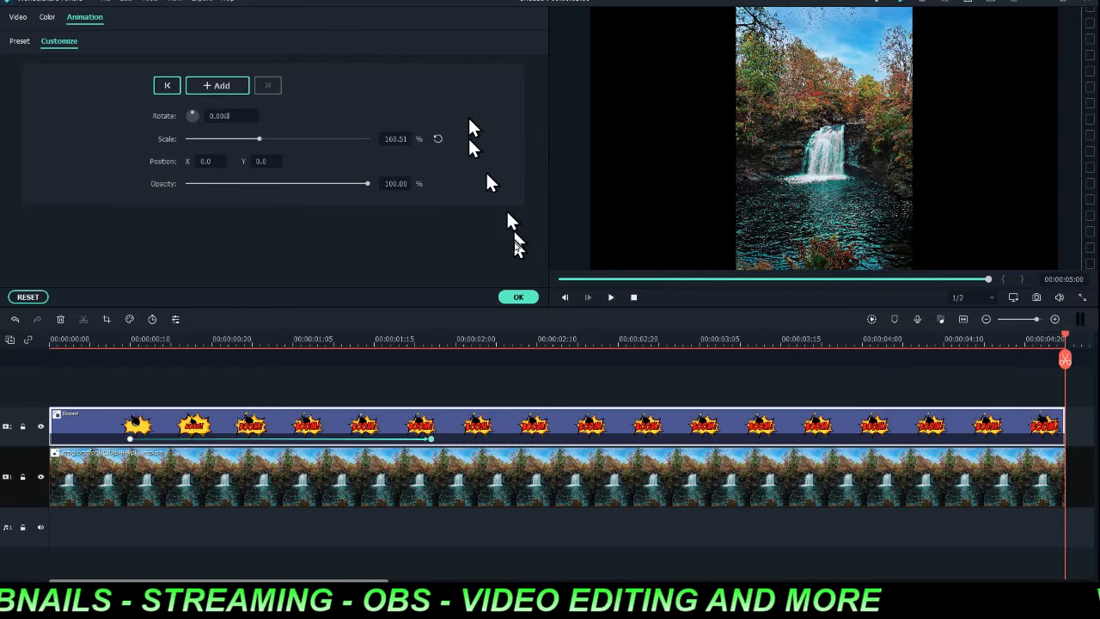
{"action": "left_click", "coordinate": [521, 298]}
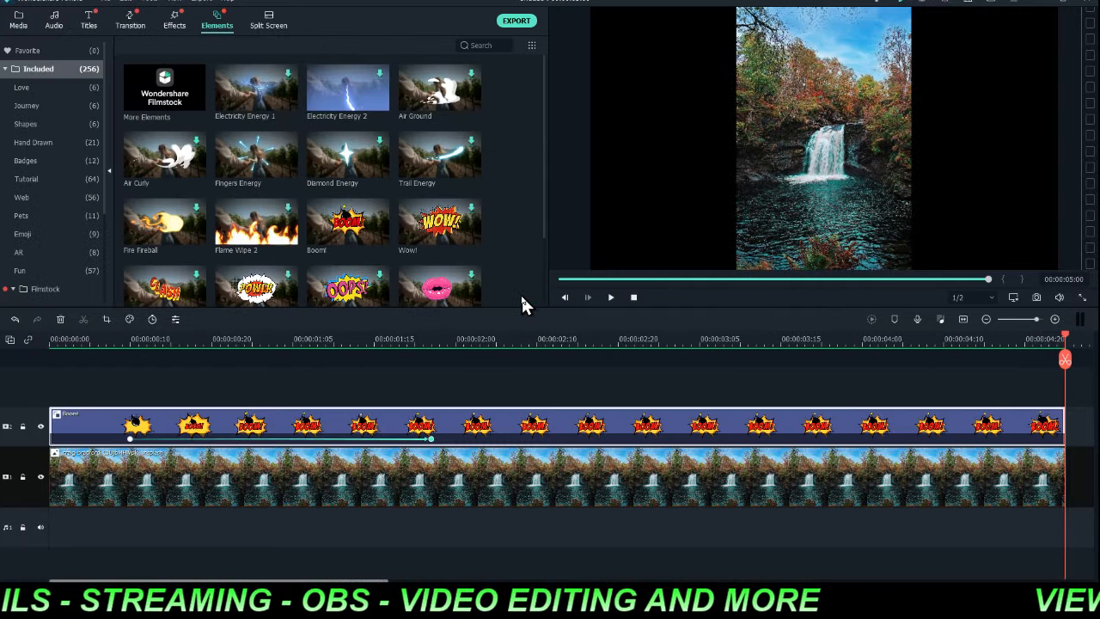